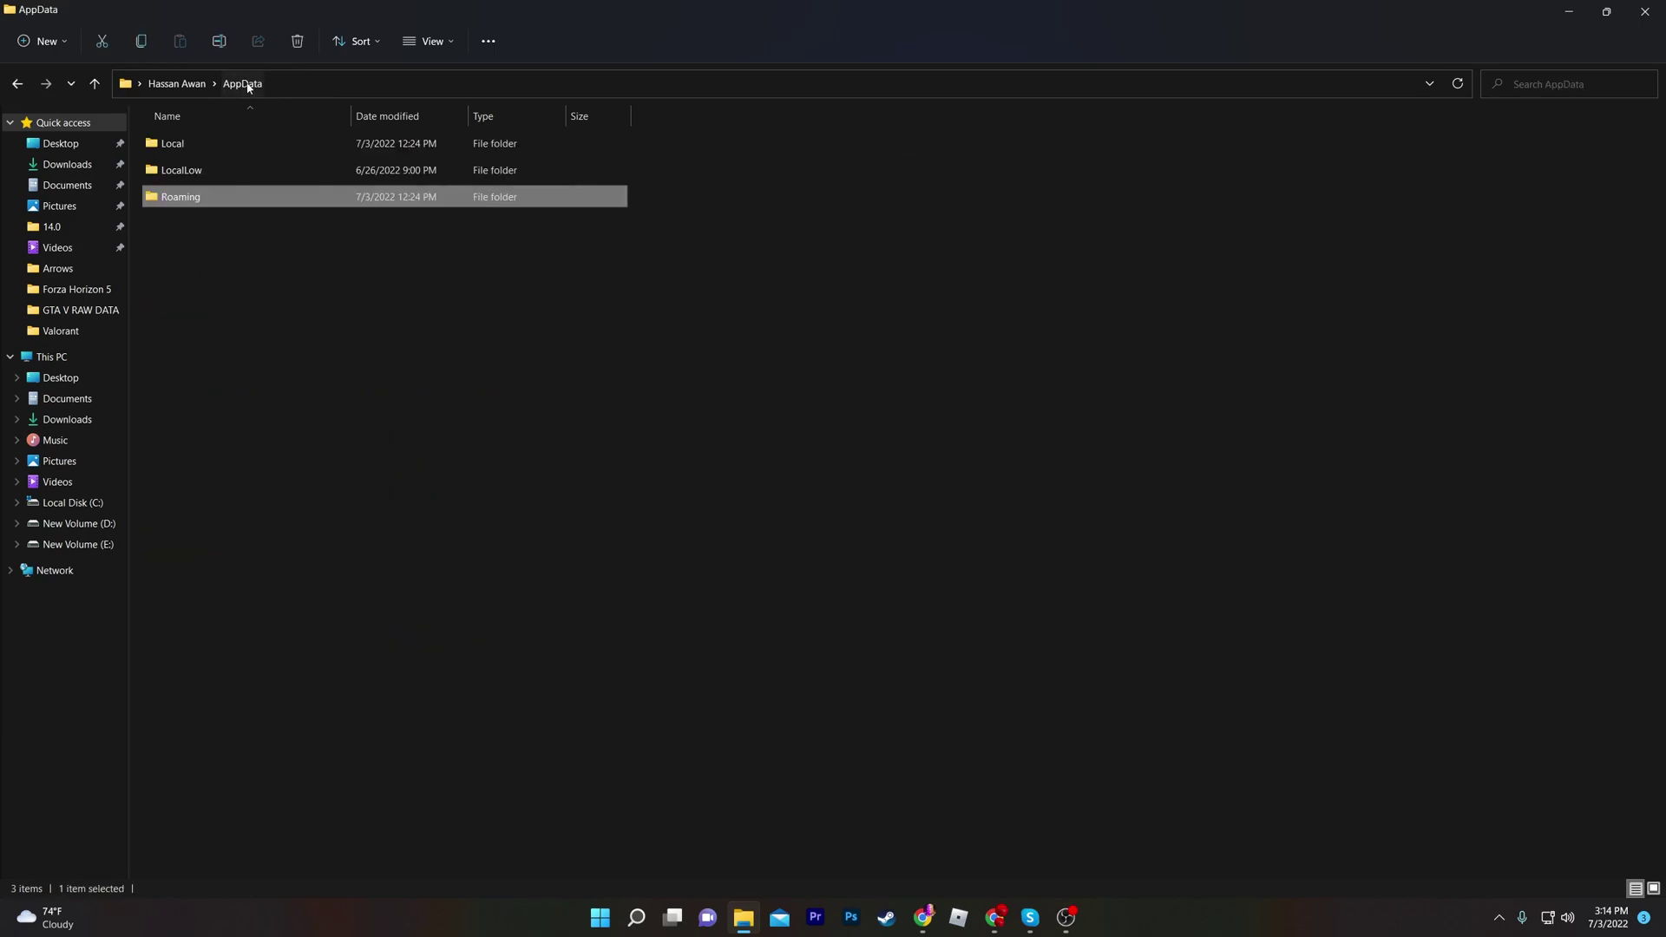
- Open the Temp folder inside AppData's Local folder
{"action": "double_click", "coordinate": [181, 143]}
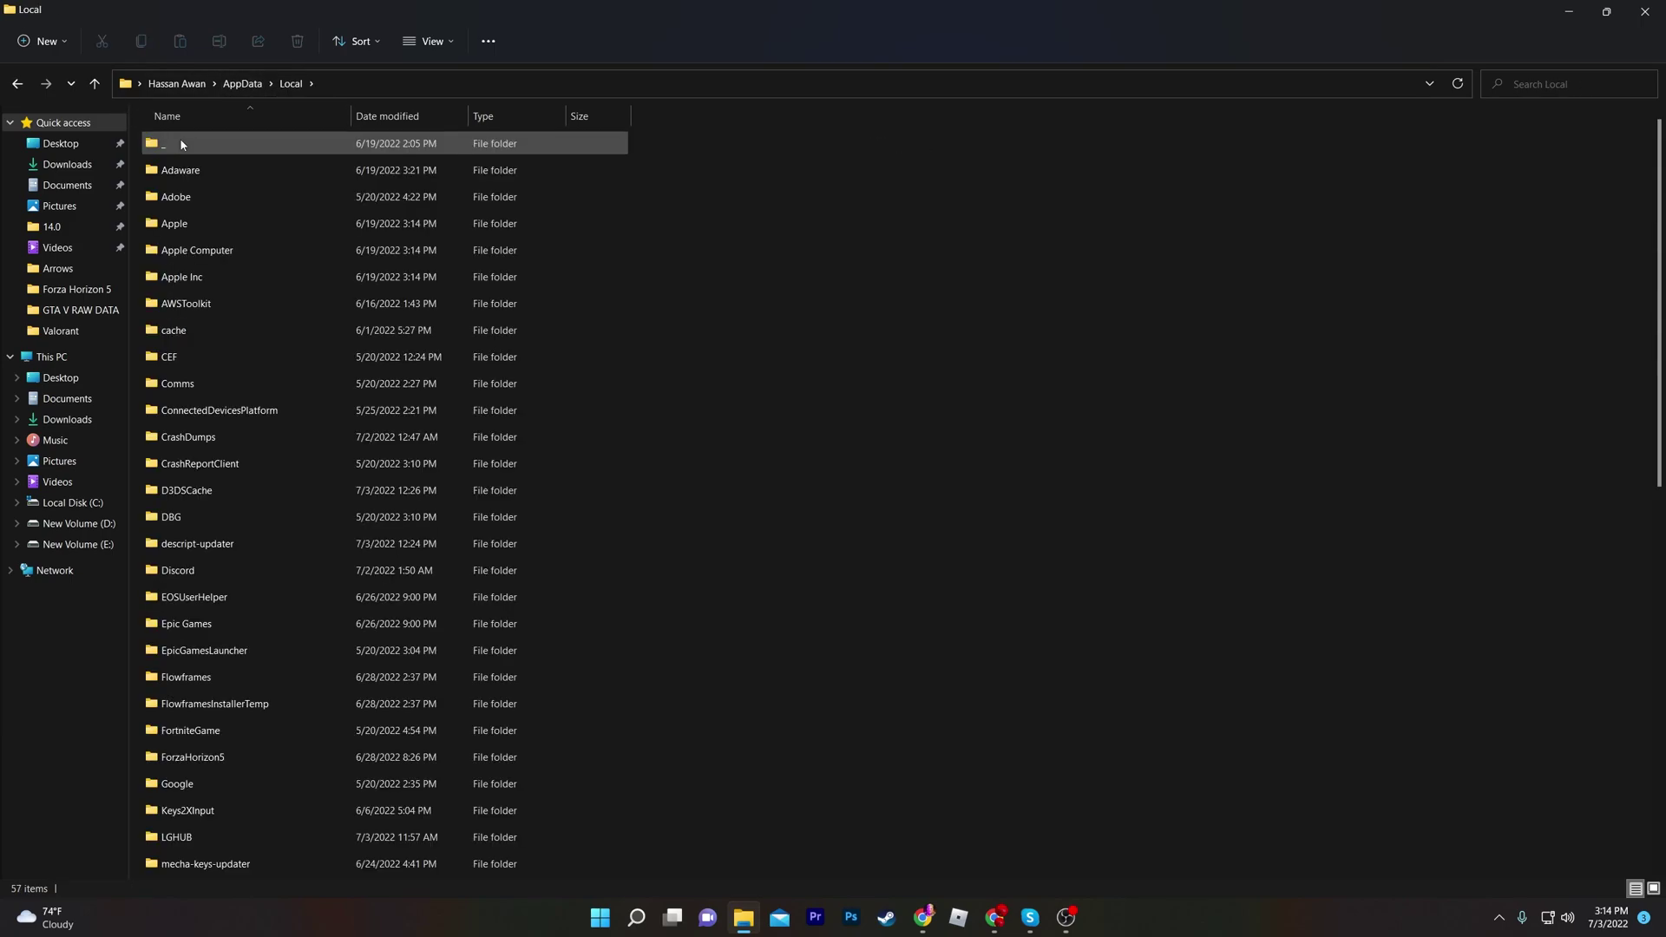
{"action": "left_click", "coordinate": [234, 235]}
{"action": "key", "text": "t"}
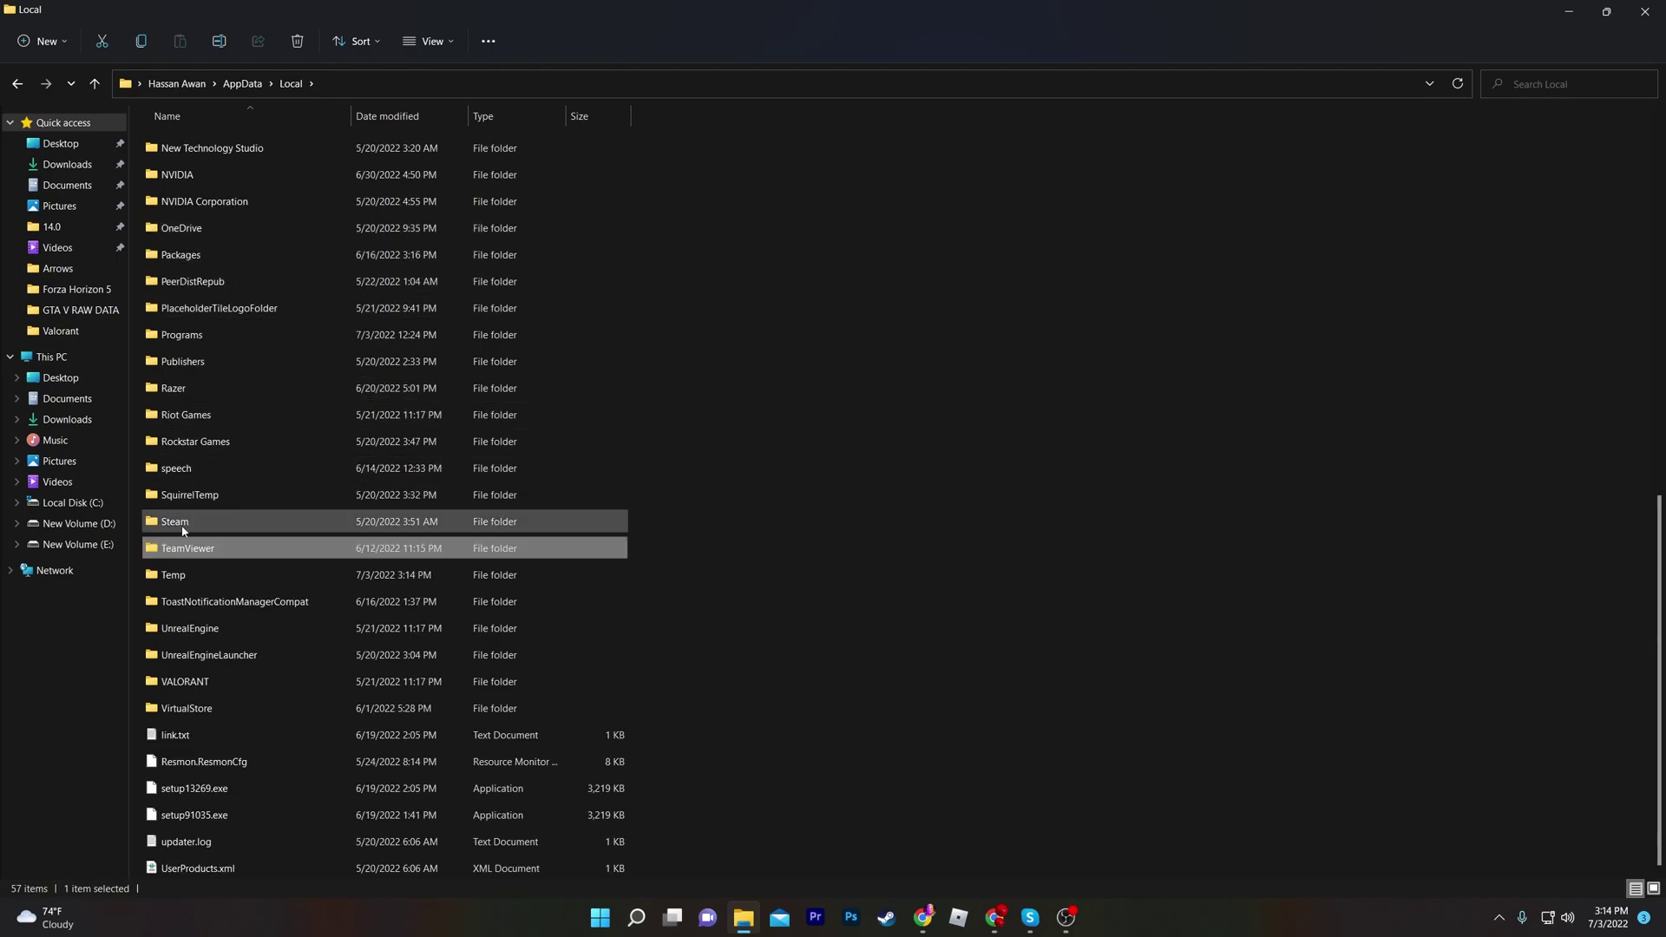
{"action": "double_click", "coordinate": [216, 575]}
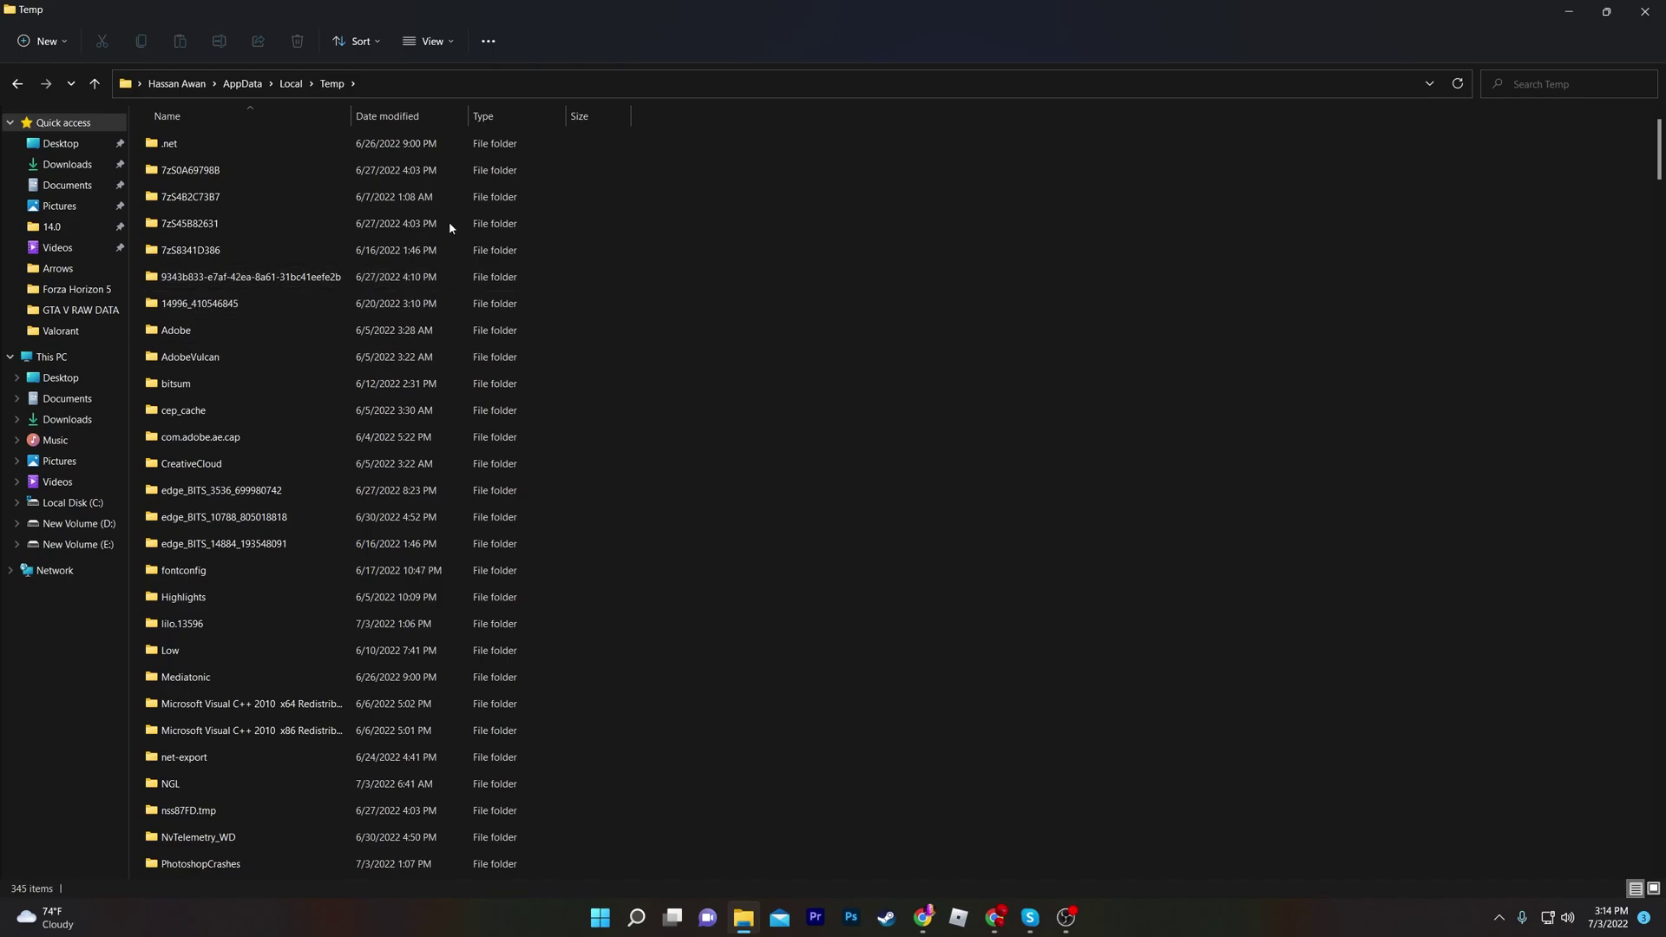
- Delete everything in the Temp folder, granting administrator permission for all current items and skipping all items in use
{"action": "key", "text": "ctrl+a"}
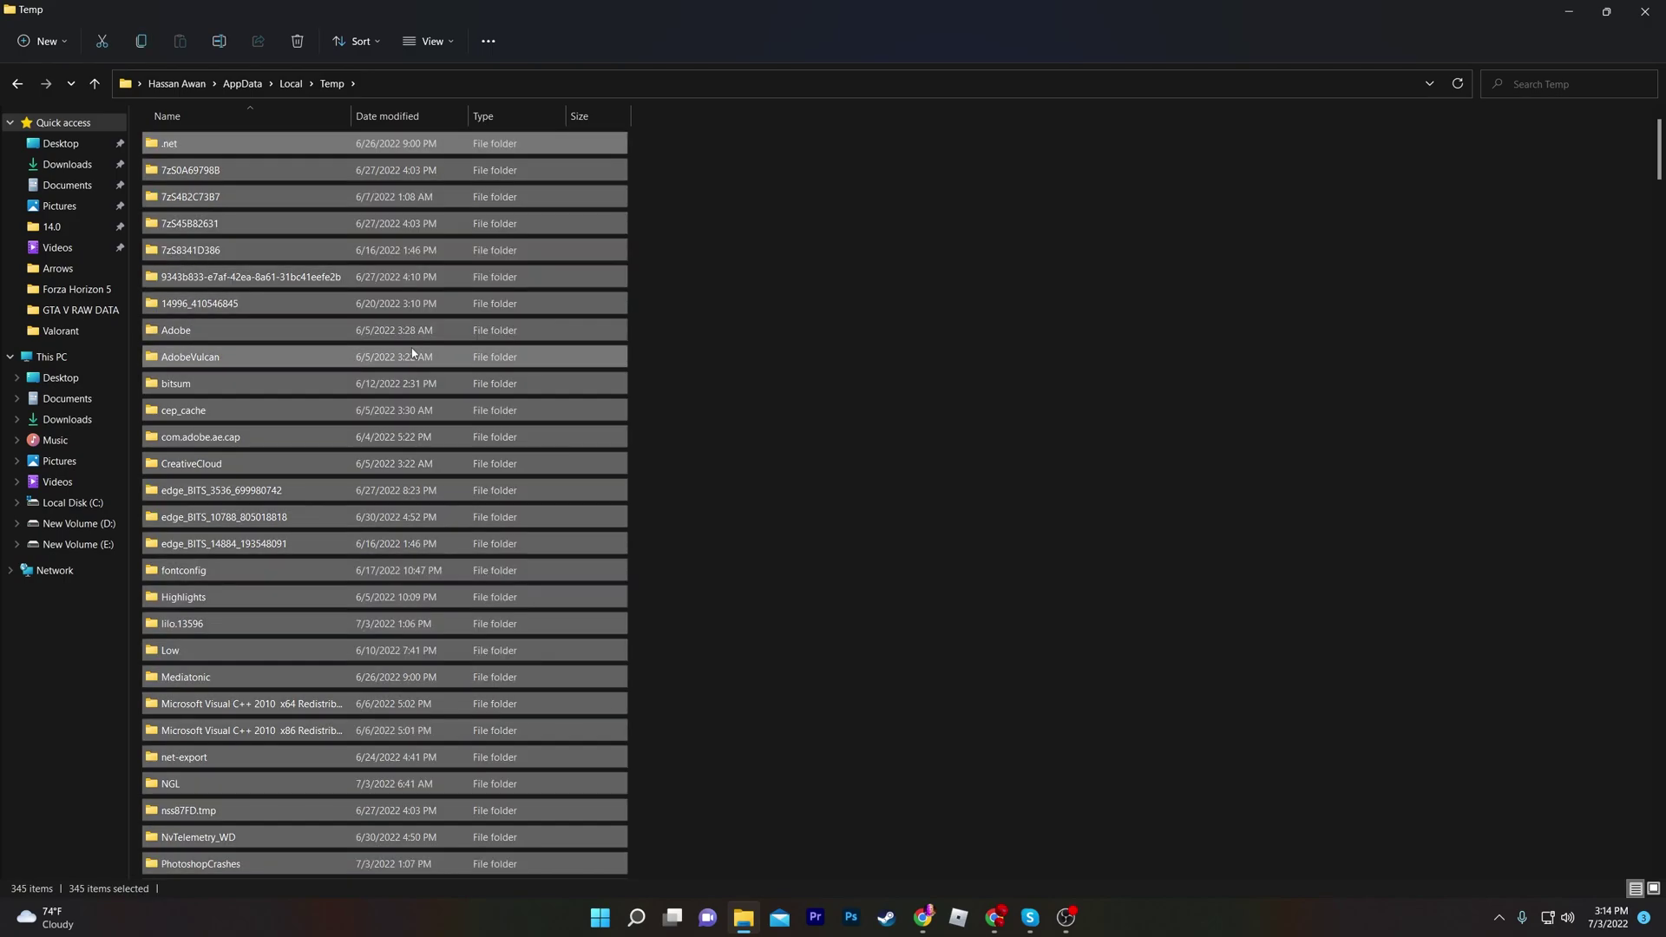
{"action": "right_click", "coordinate": [310, 249]}
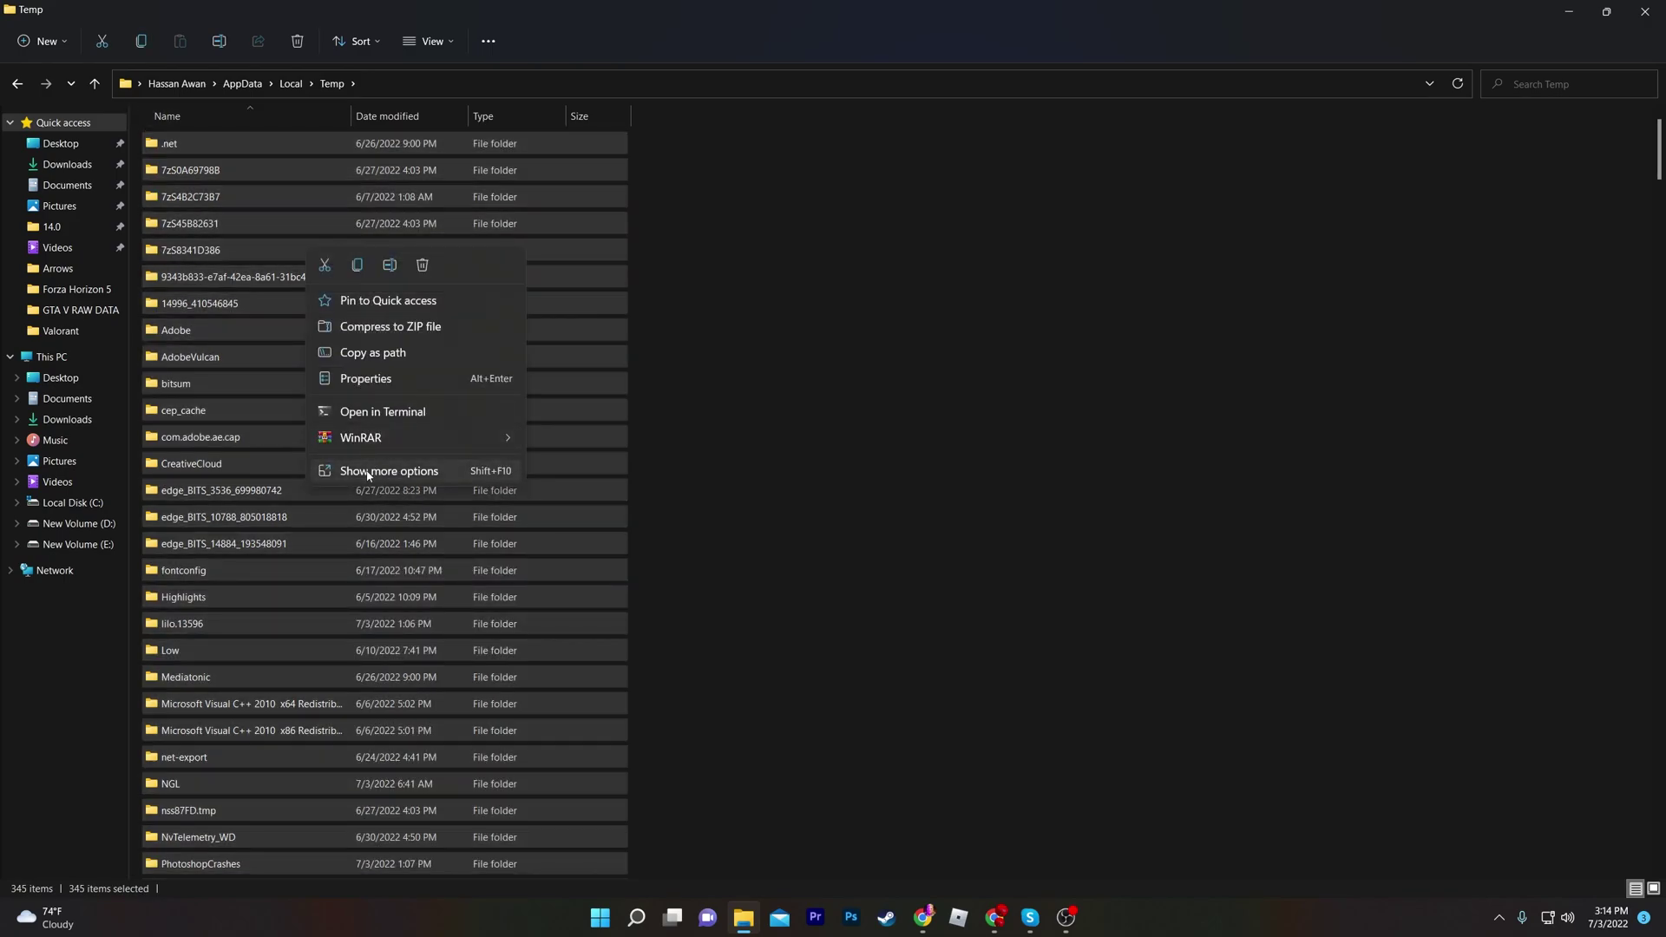
{"action": "left_click", "coordinate": [381, 470]}
{"action": "left_click", "coordinate": [409, 781]}
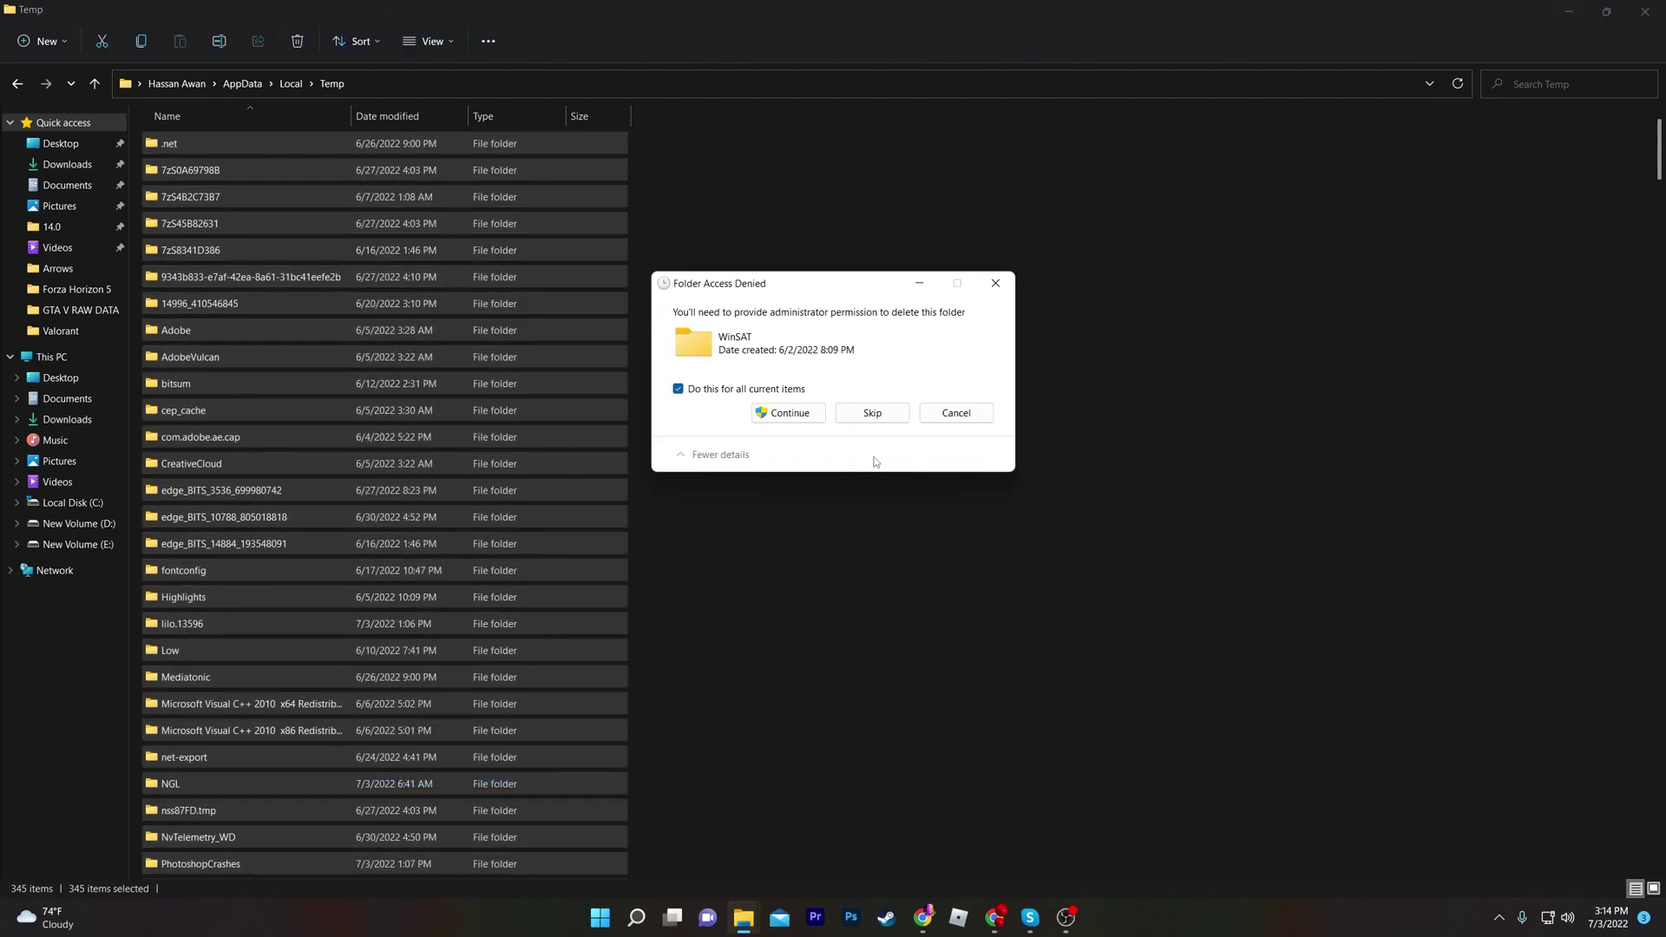
{"action": "left_click", "coordinate": [821, 409]}
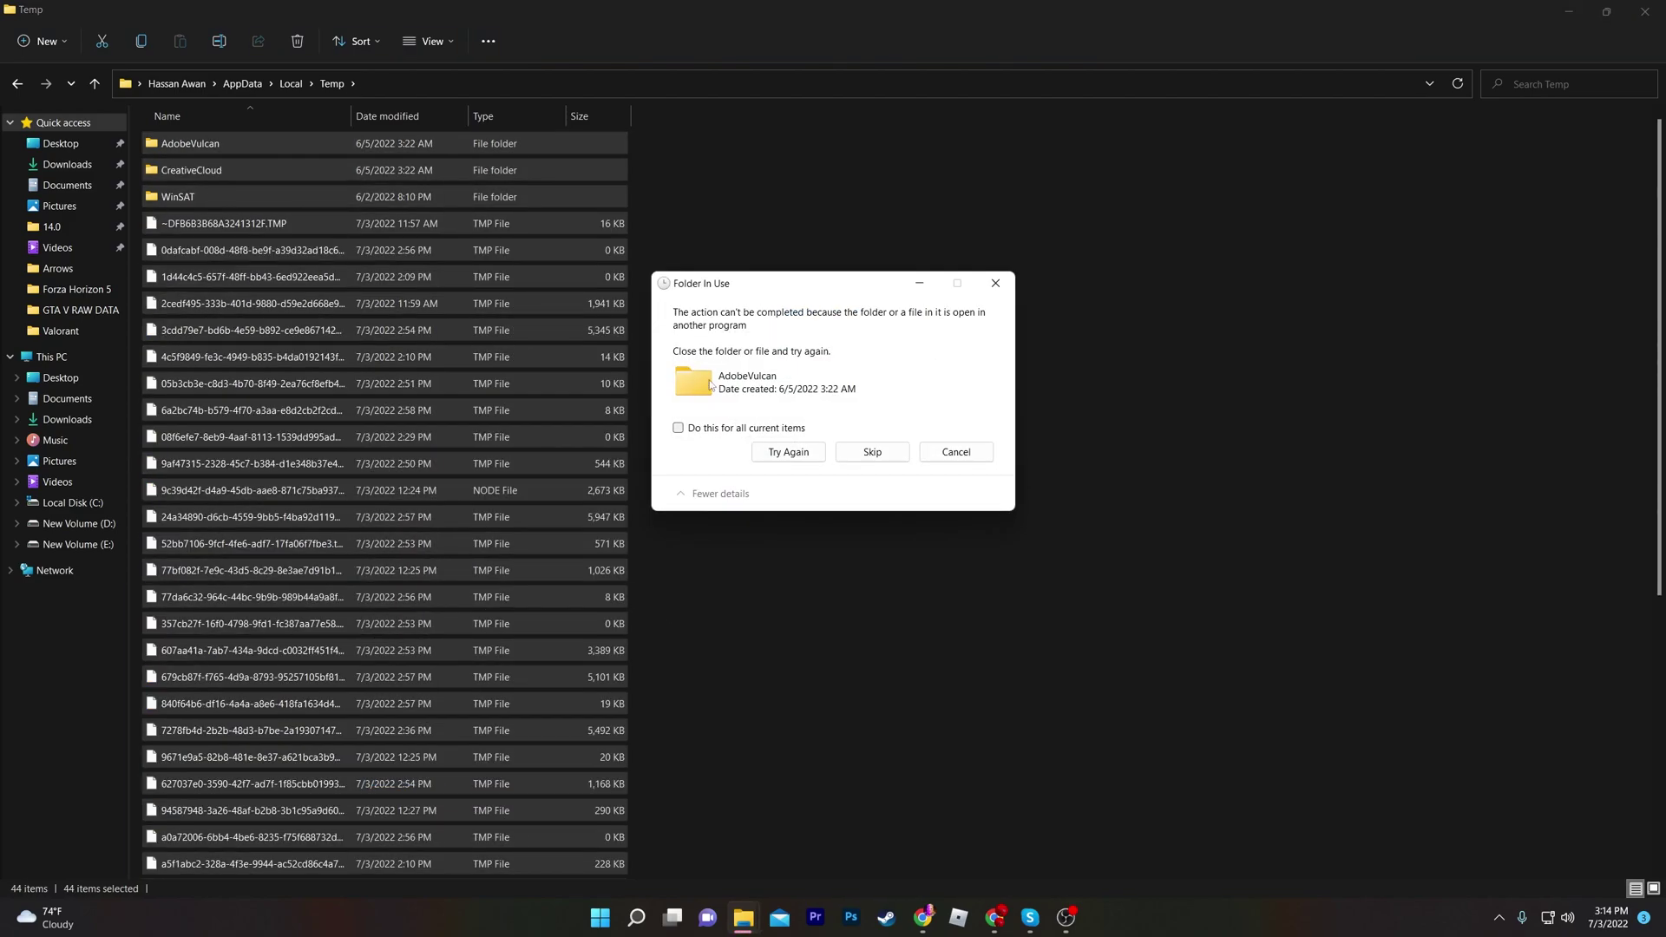
{"action": "left_click", "coordinate": [870, 453]}
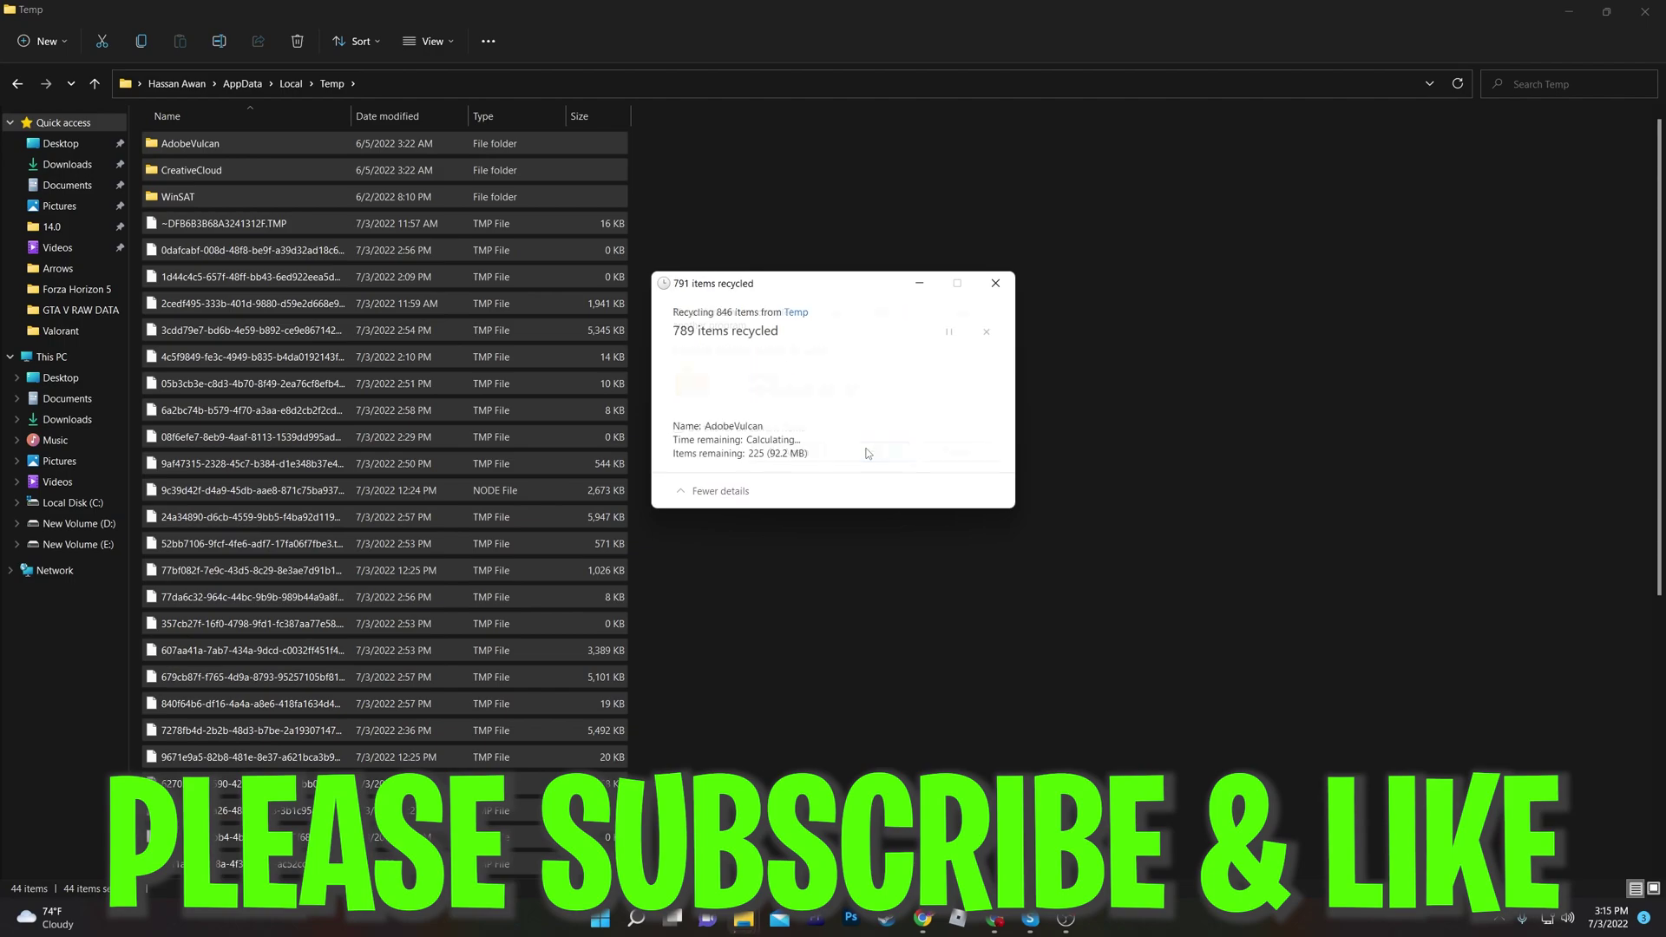
{"action": "left_click", "coordinate": [678, 428]}
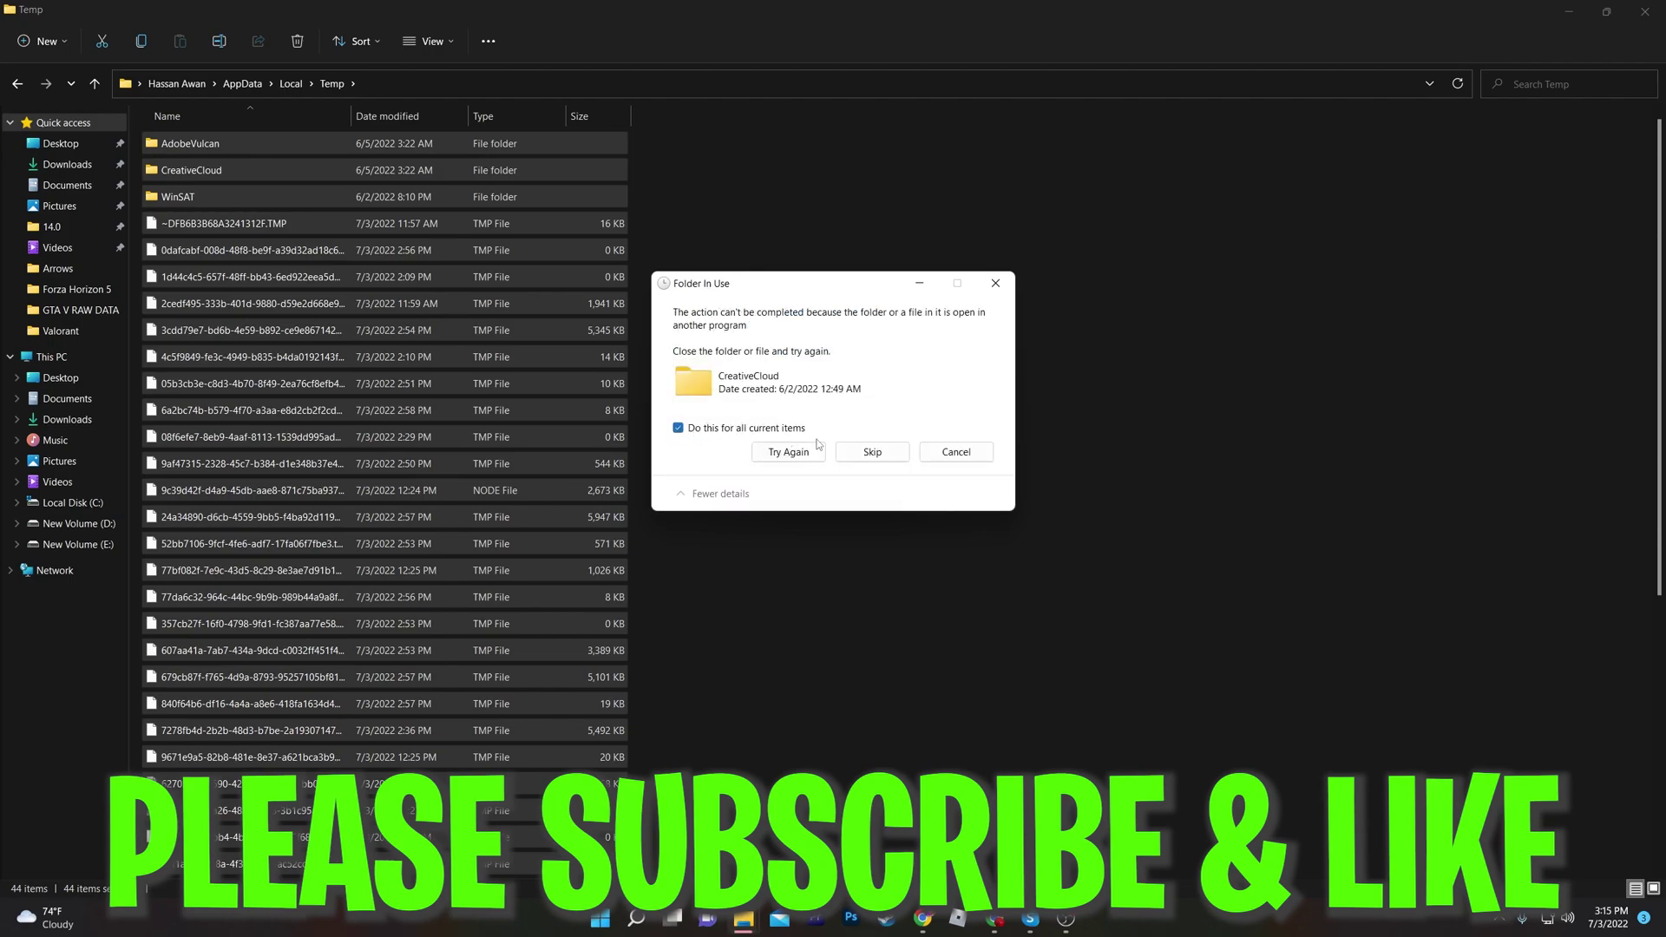
{"action": "left_click", "coordinate": [872, 452]}
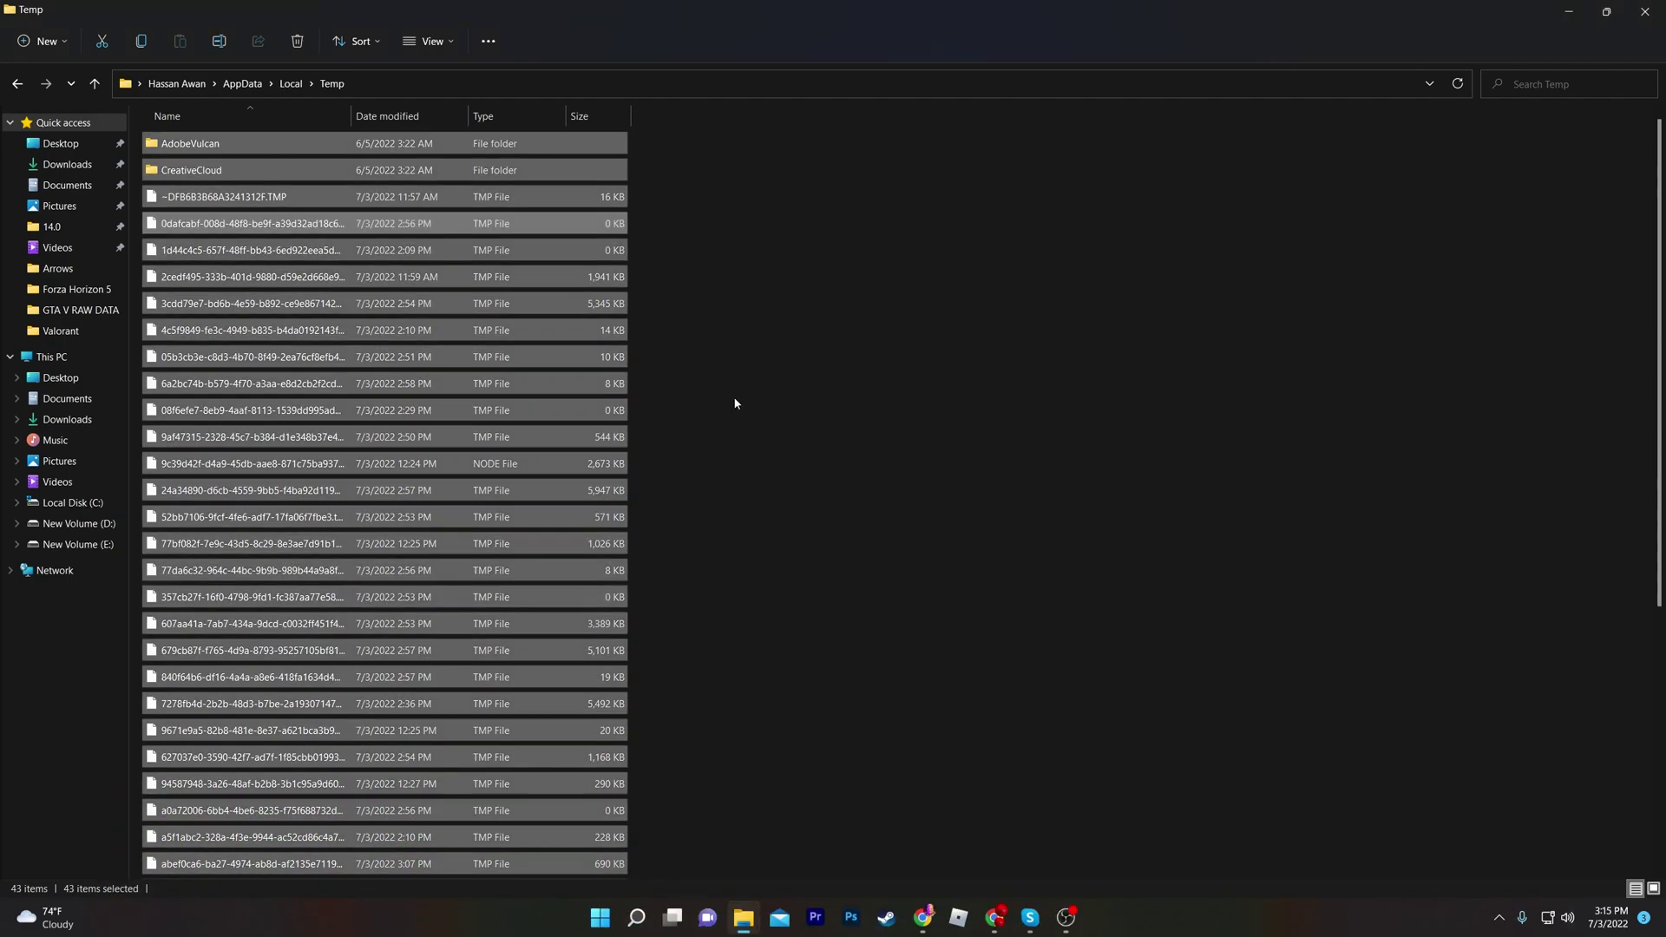
{"action": "left_click", "coordinate": [779, 458]}
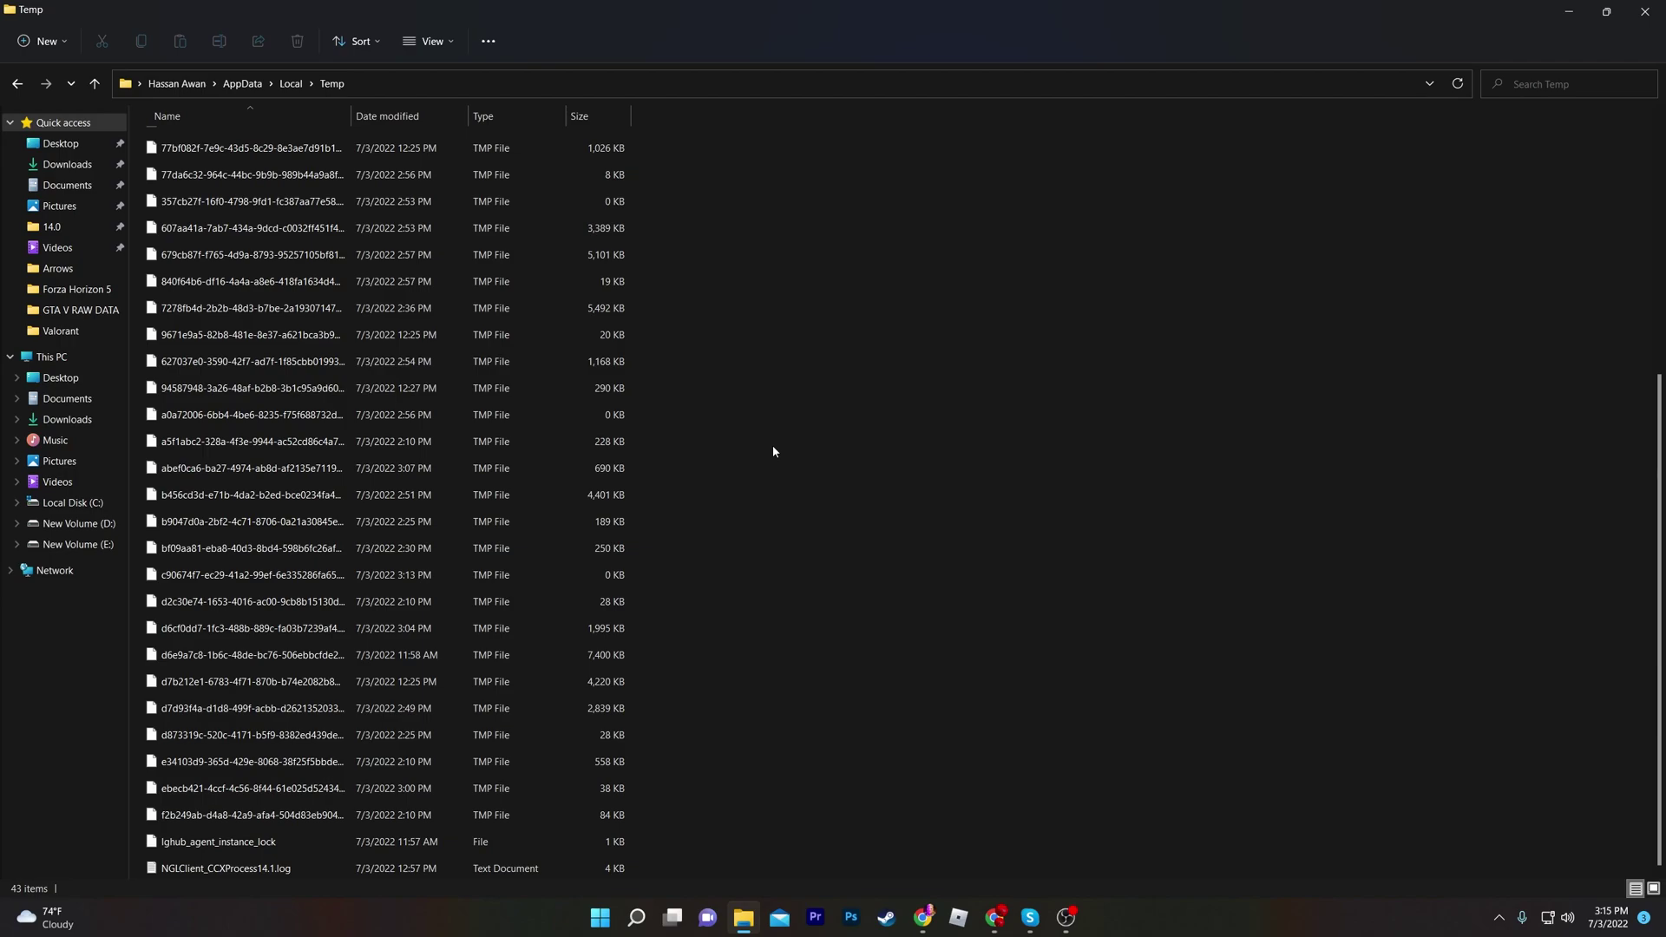
- Return to the Local folder and rename the FortniteGame folder to FortniteGame1
{"action": "left_click", "coordinate": [291, 83]}
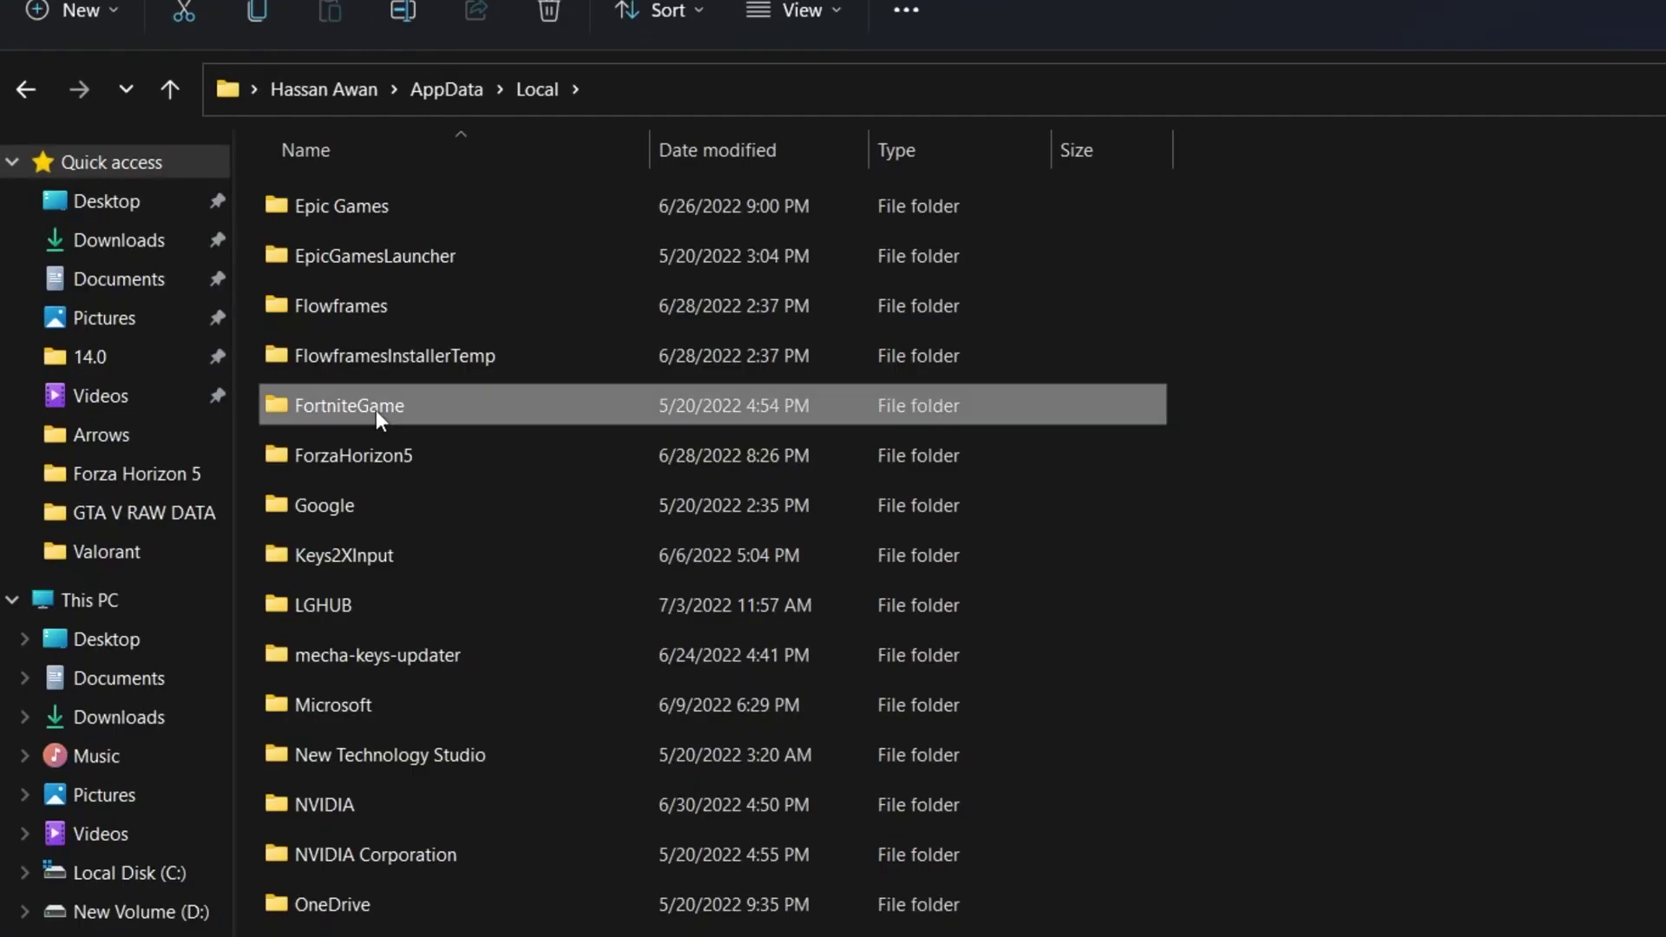
{"action": "right_click", "coordinate": [377, 417]}
{"action": "left_click", "coordinate": [520, 933]}
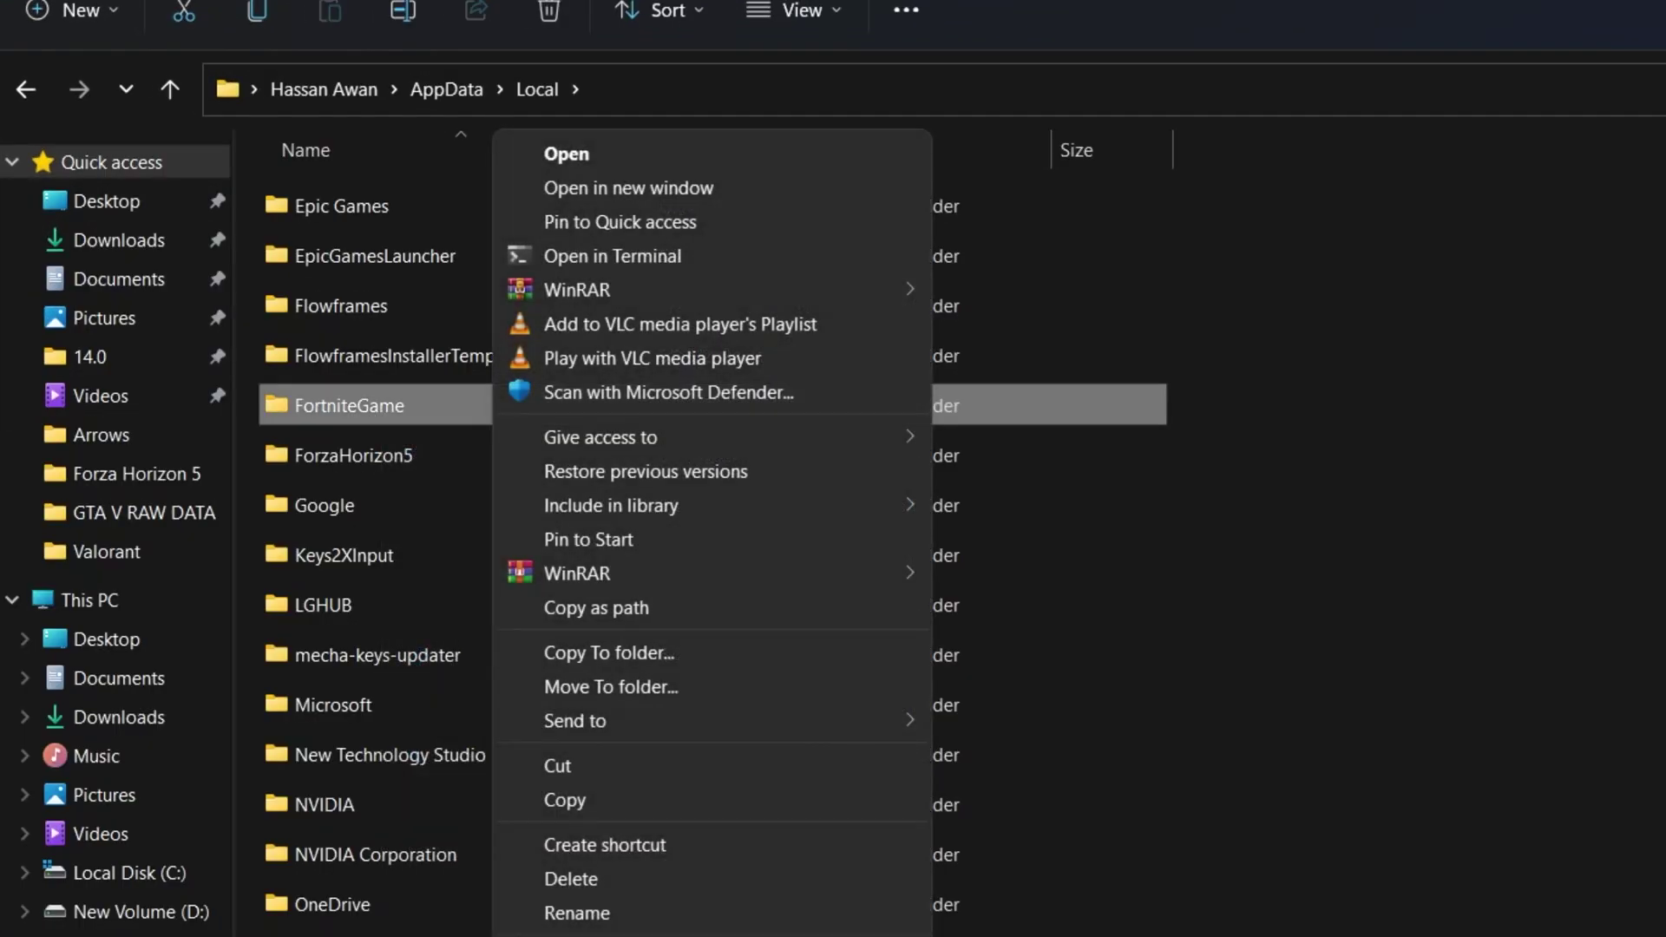
{"action": "left_click", "coordinate": [577, 913]}
{"action": "left_click", "coordinate": [436, 410]}
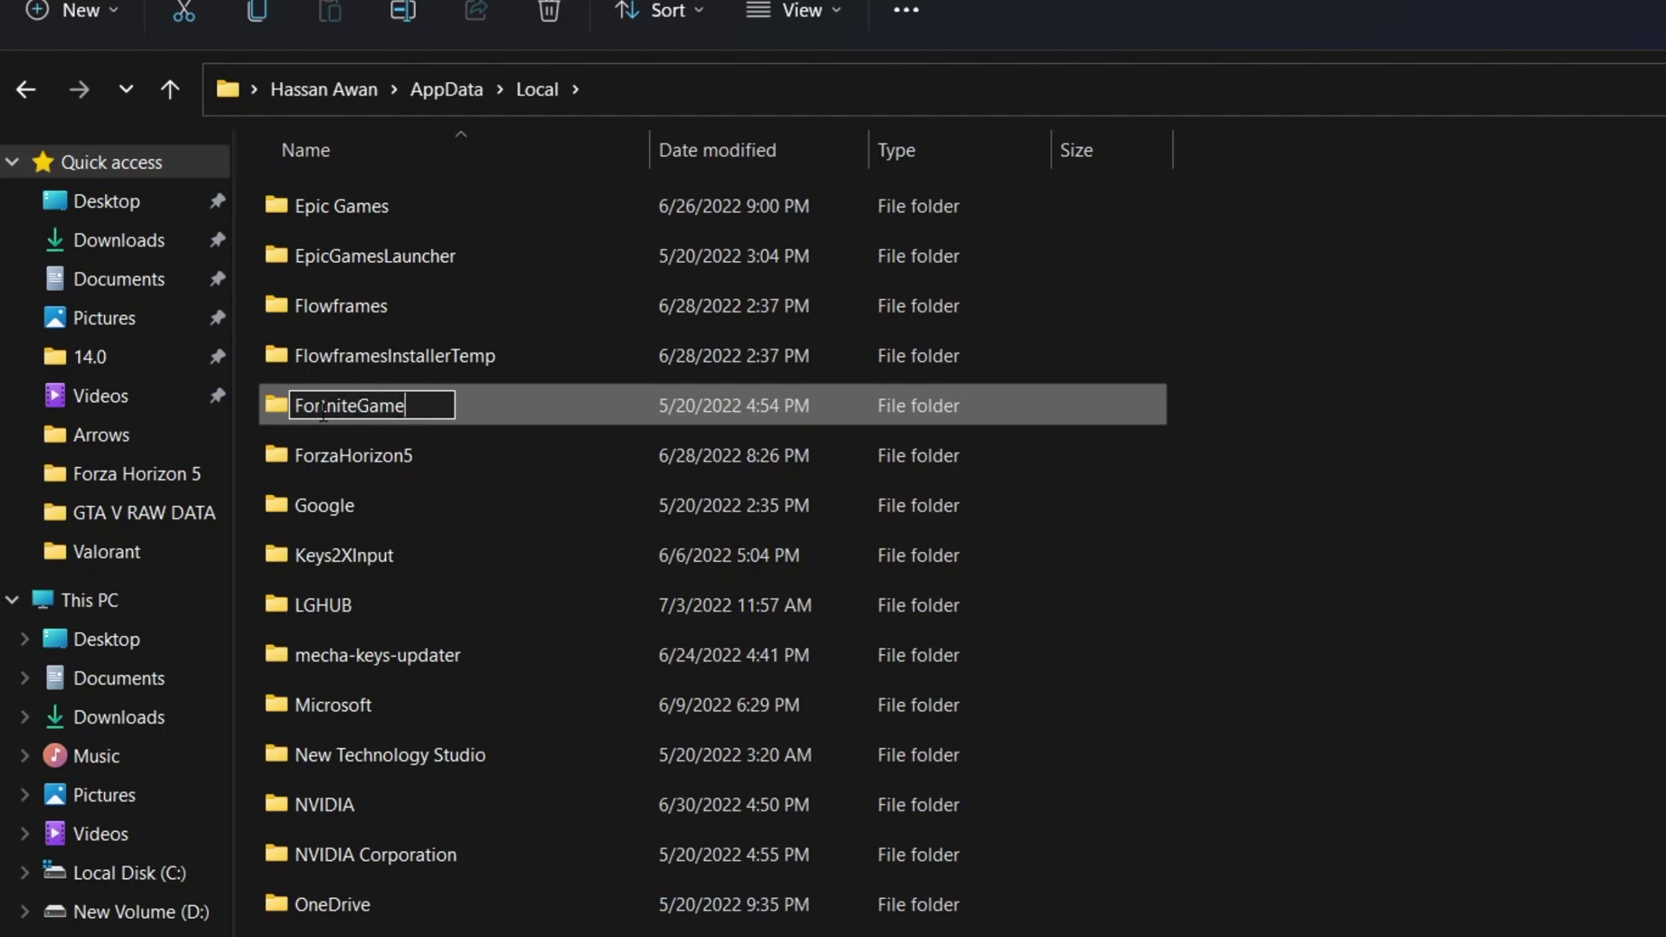
{"action": "type", "text": "1"}
{"action": "left_click", "coordinate": [1472, 599]}
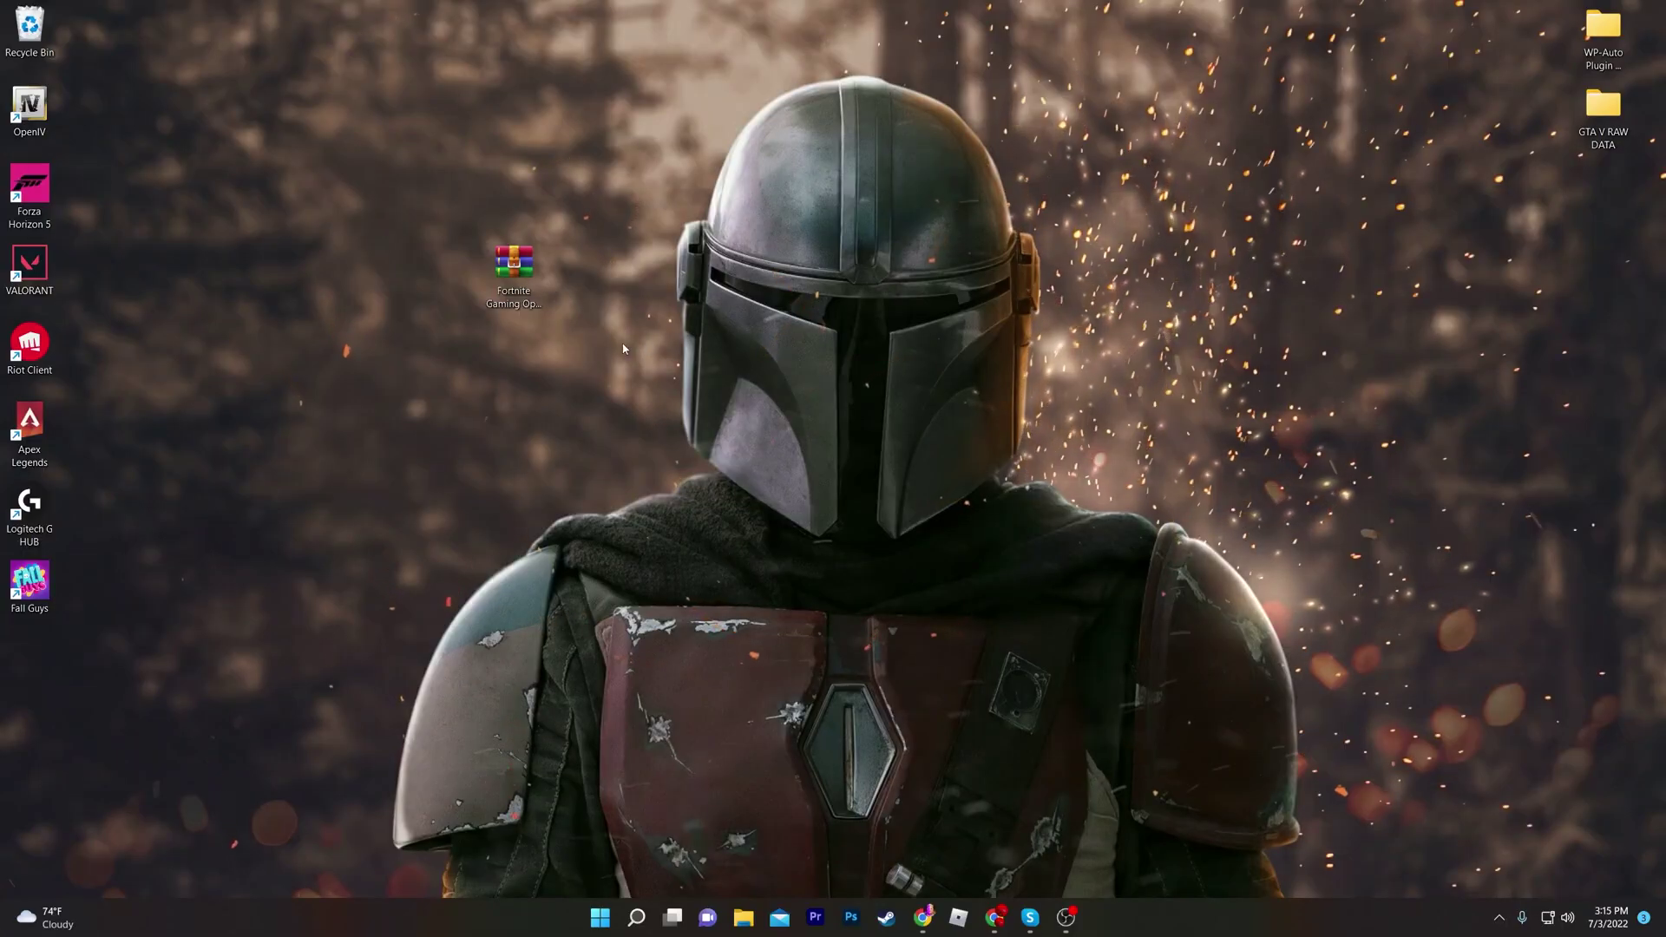
- Extract the Fortnite Gaming Optimization Pack archive directly onto the desktop and place the extracted folder beside the archive
{"action": "left_click", "coordinate": [525, 283]}
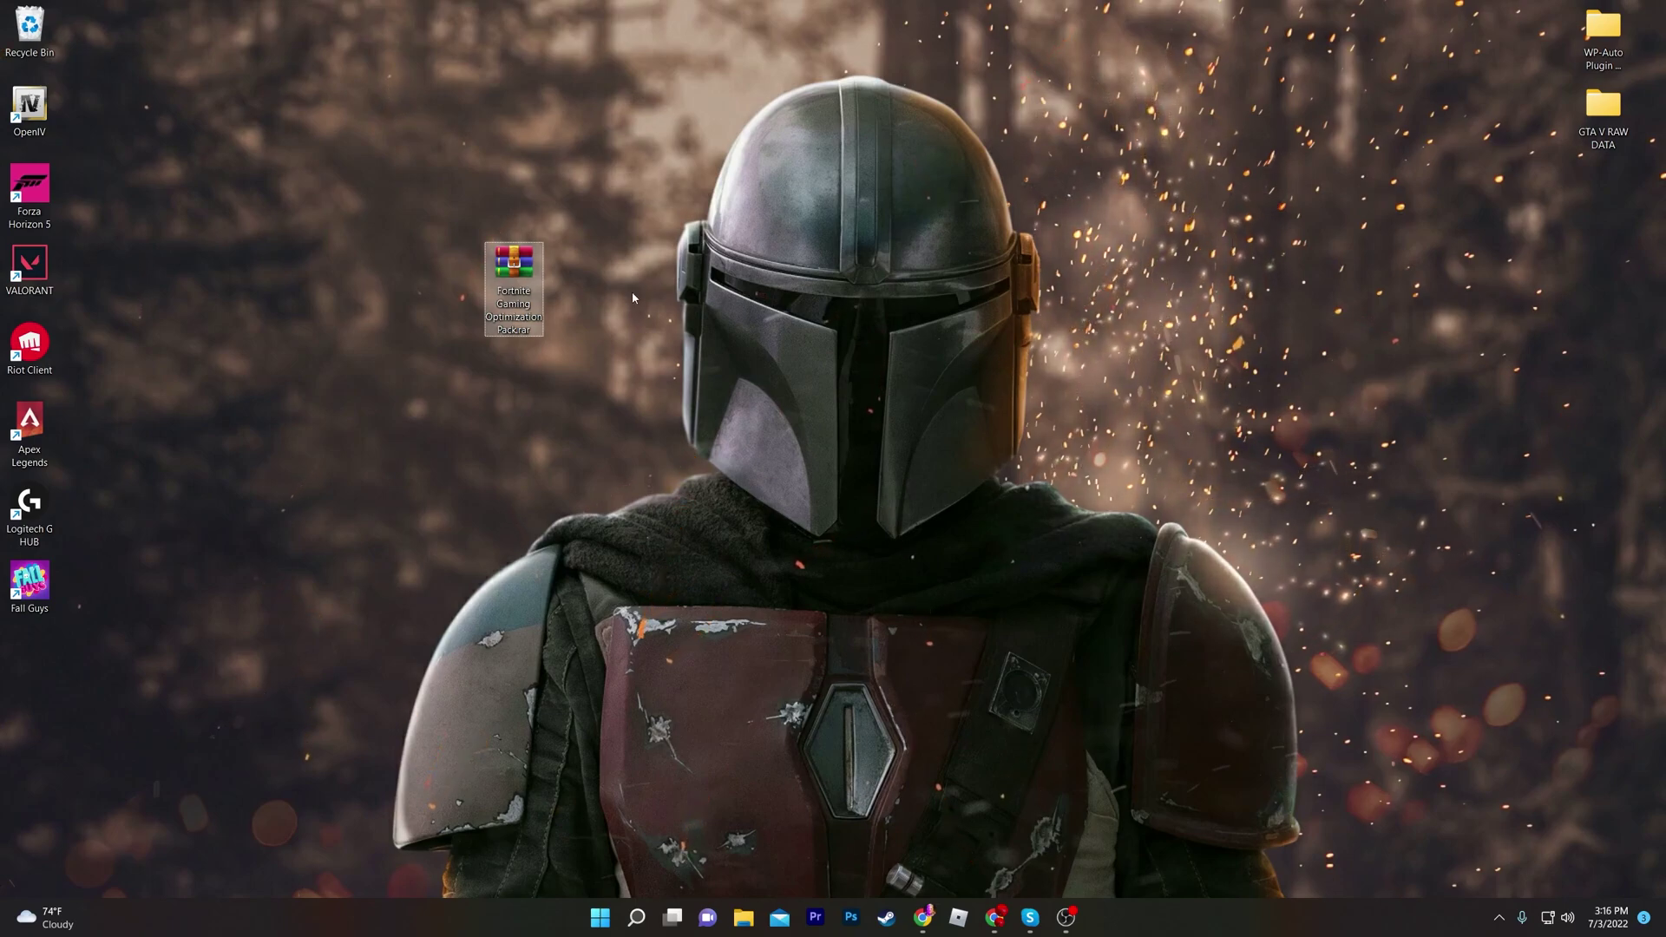
{"action": "right_click", "coordinate": [519, 259]}
{"action": "mouse_move", "coordinate": [623, 503]}
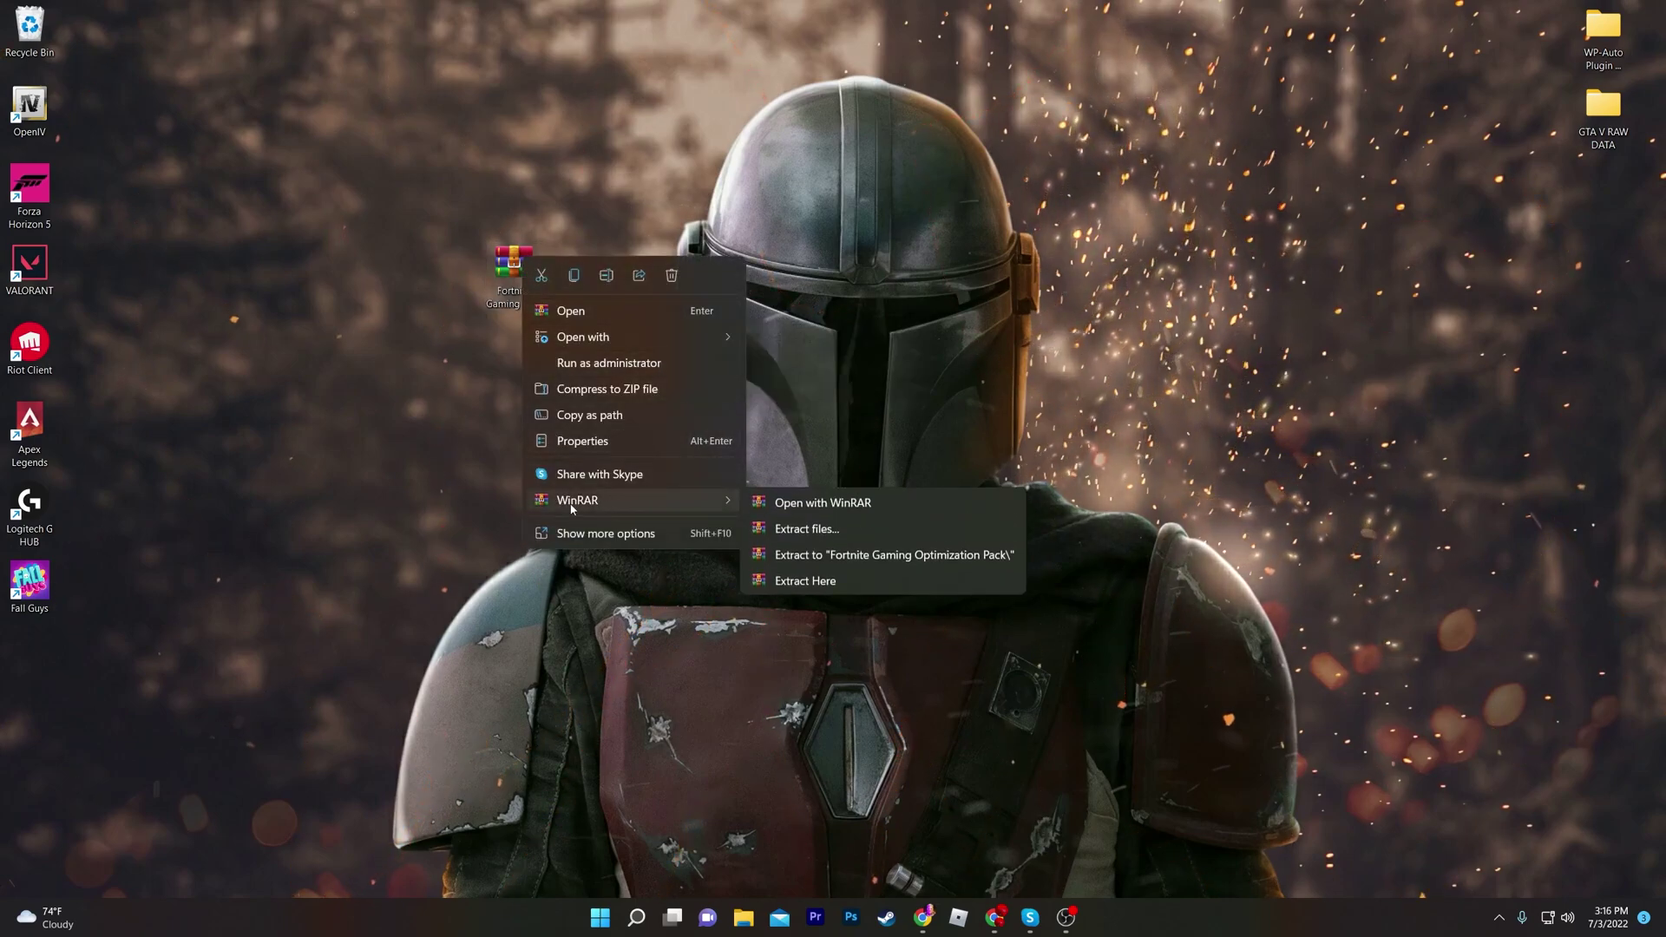
{"action": "left_click", "coordinate": [804, 581]}
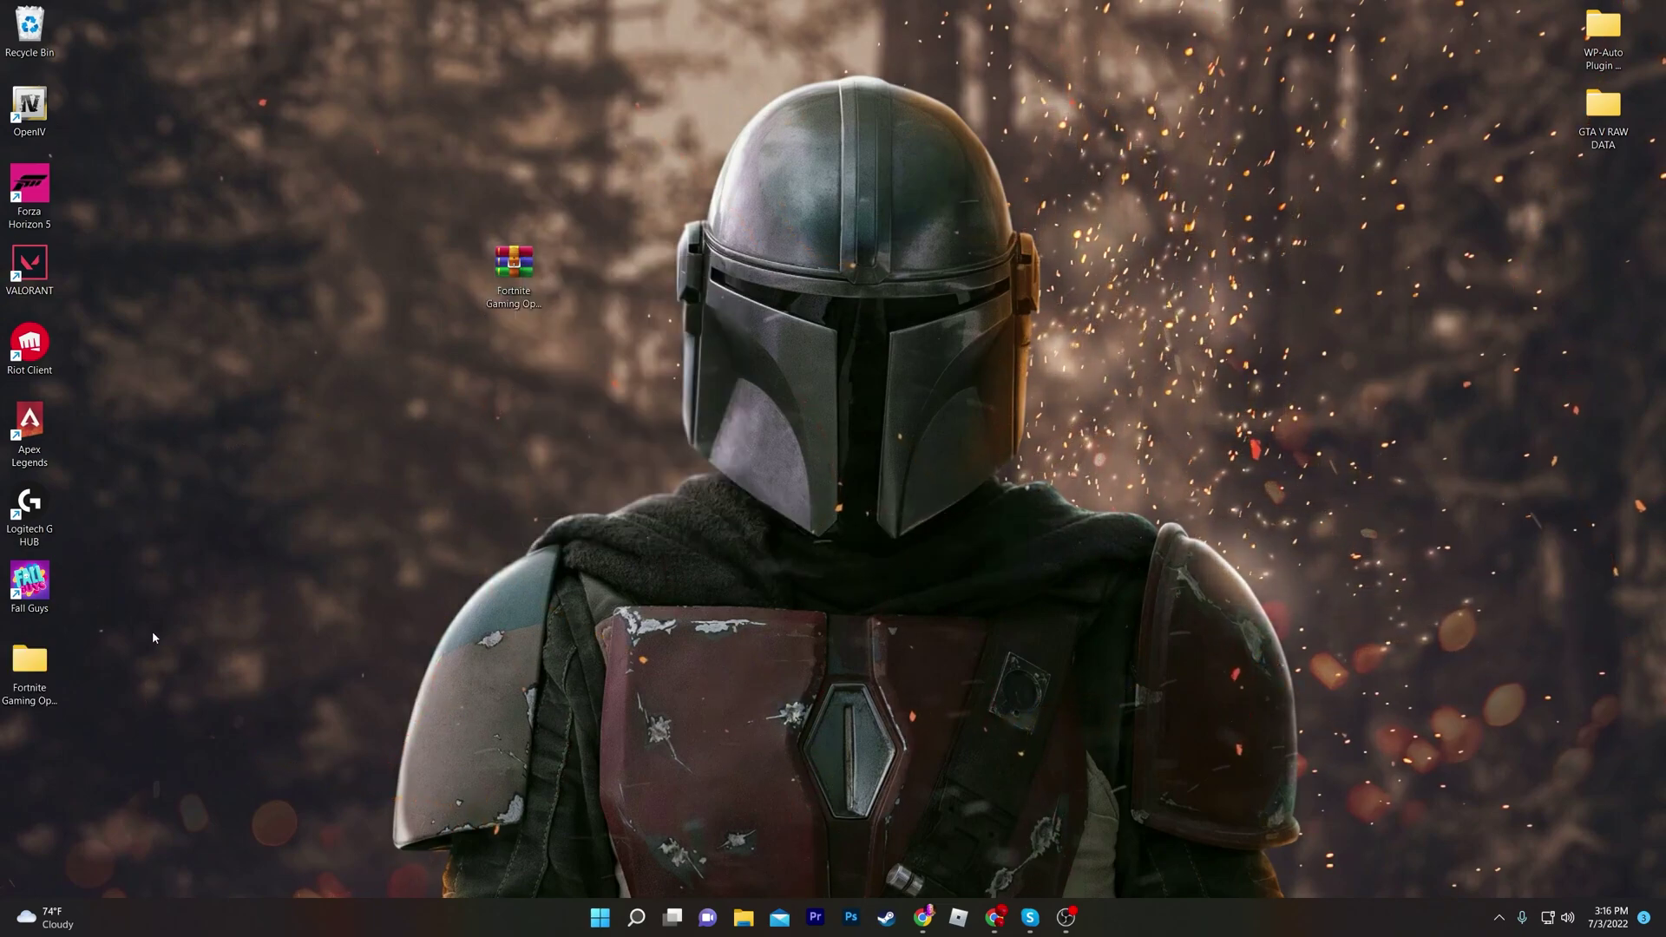
{"action": "left_click_drag", "start_coordinate": [57, 682], "coordinate": [600, 286]}
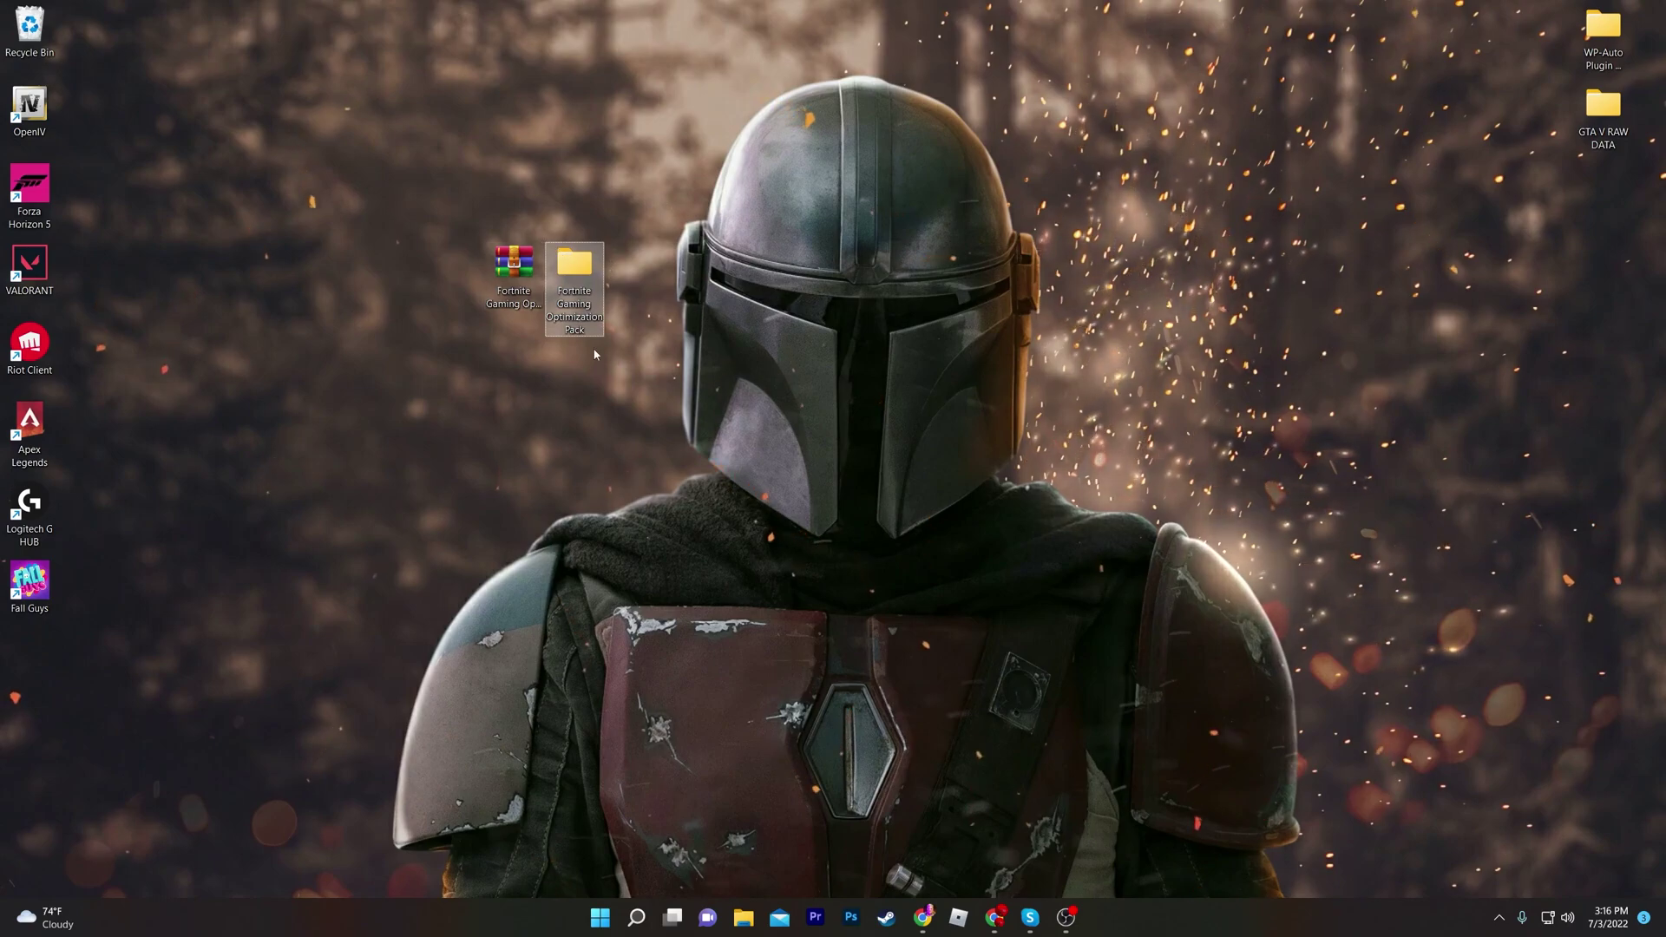
- Add Turn Off Xbox Game Bar.reg from the optimization pack's Gaming folder to the registry, and return to Gaming
{"action": "double_click", "coordinate": [574, 279]}
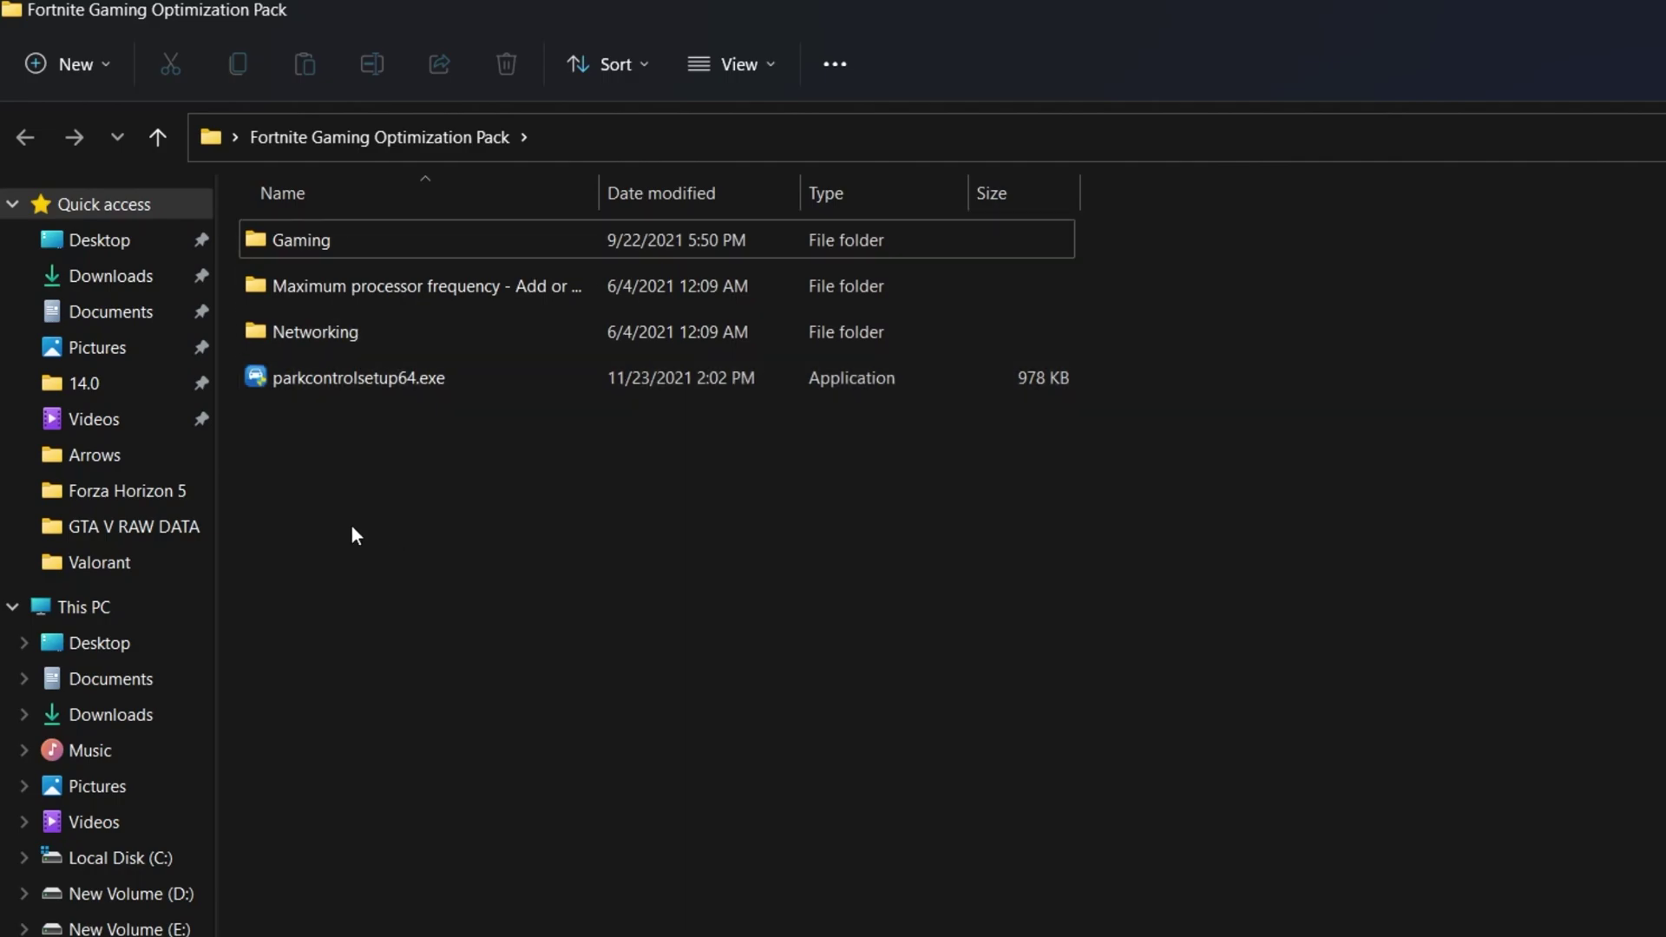
{"action": "double_click", "coordinate": [439, 257]}
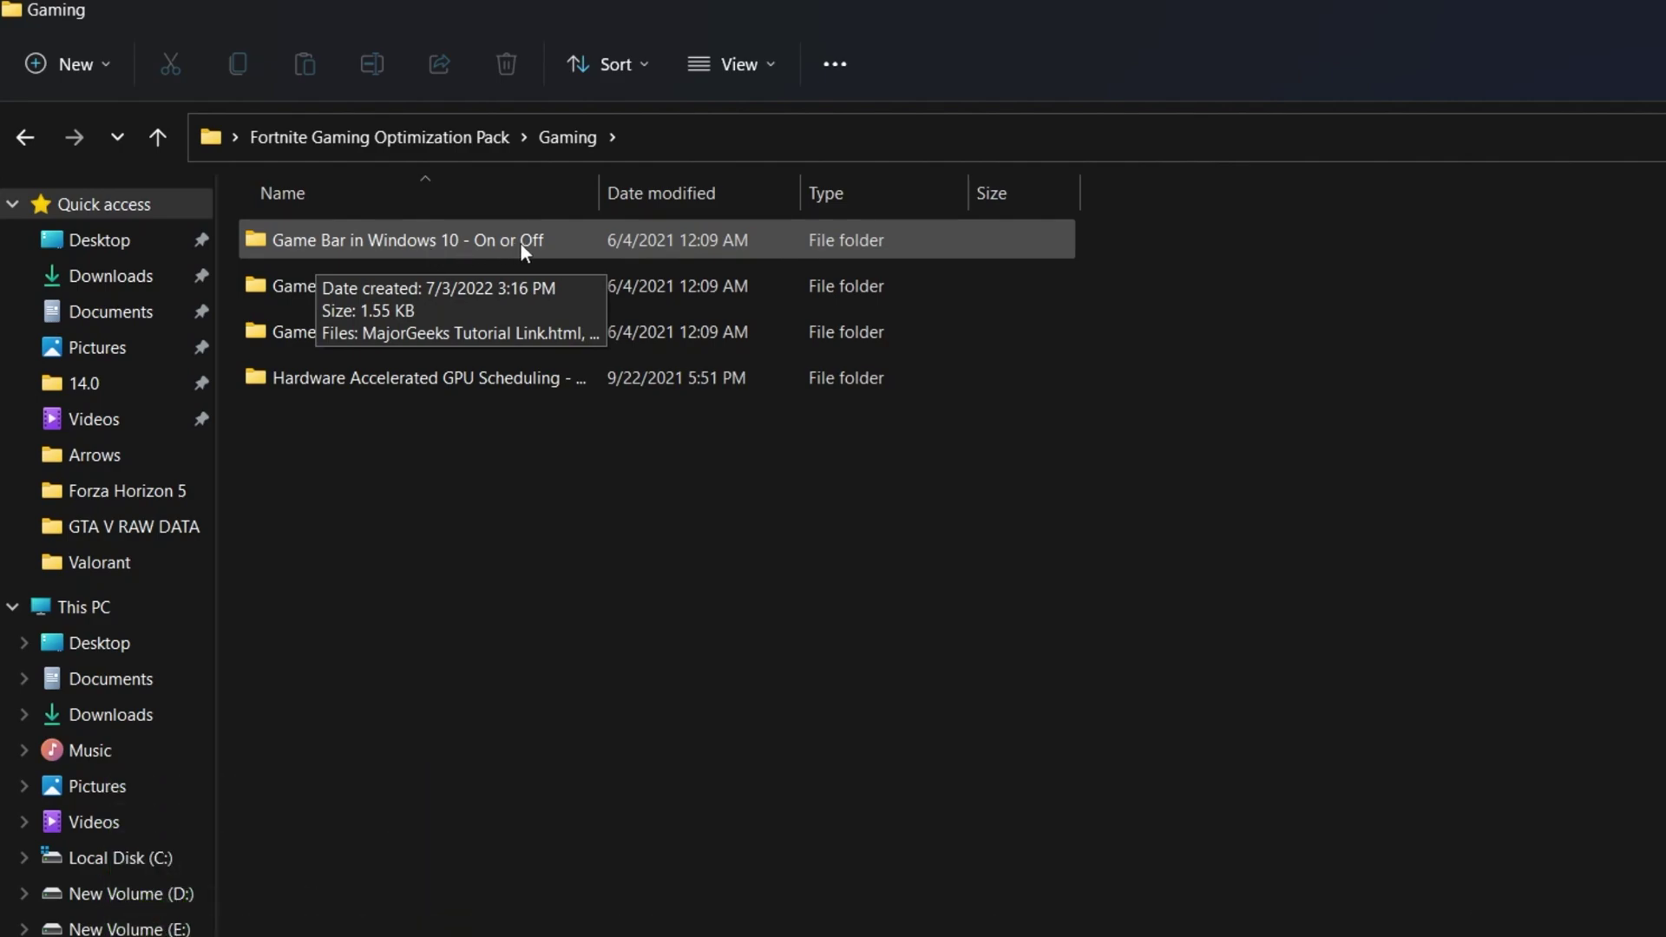
{"action": "double_click", "coordinate": [521, 243]}
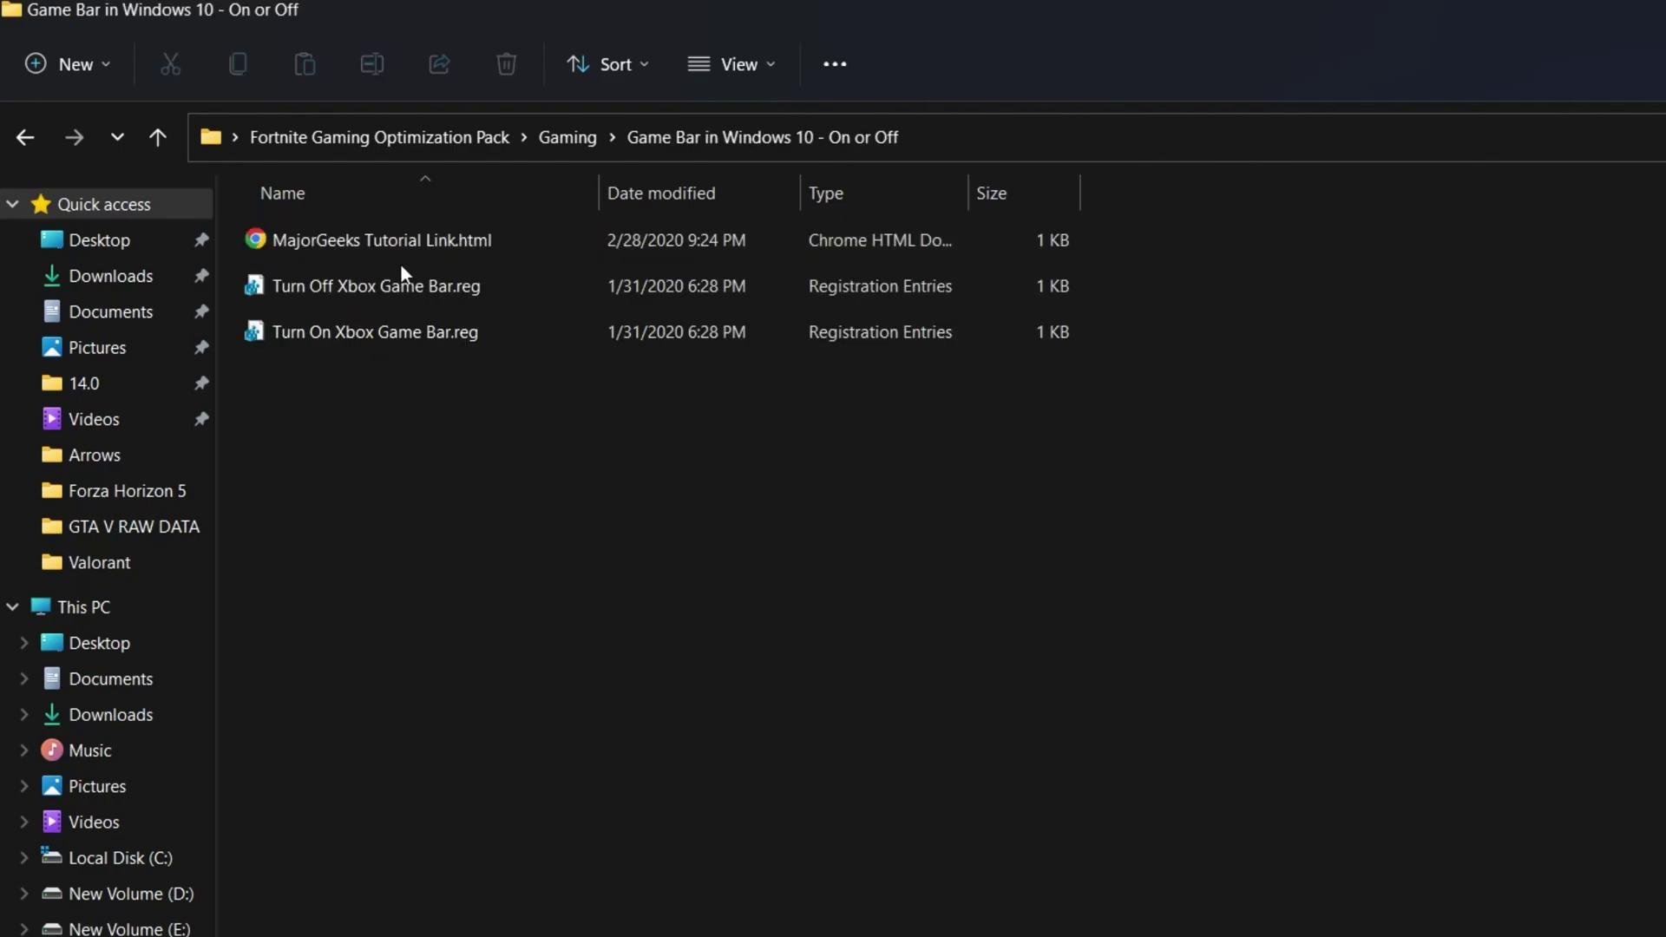
{"action": "double_click", "coordinate": [460, 293]}
{"action": "left_click", "coordinate": [1619, 824]}
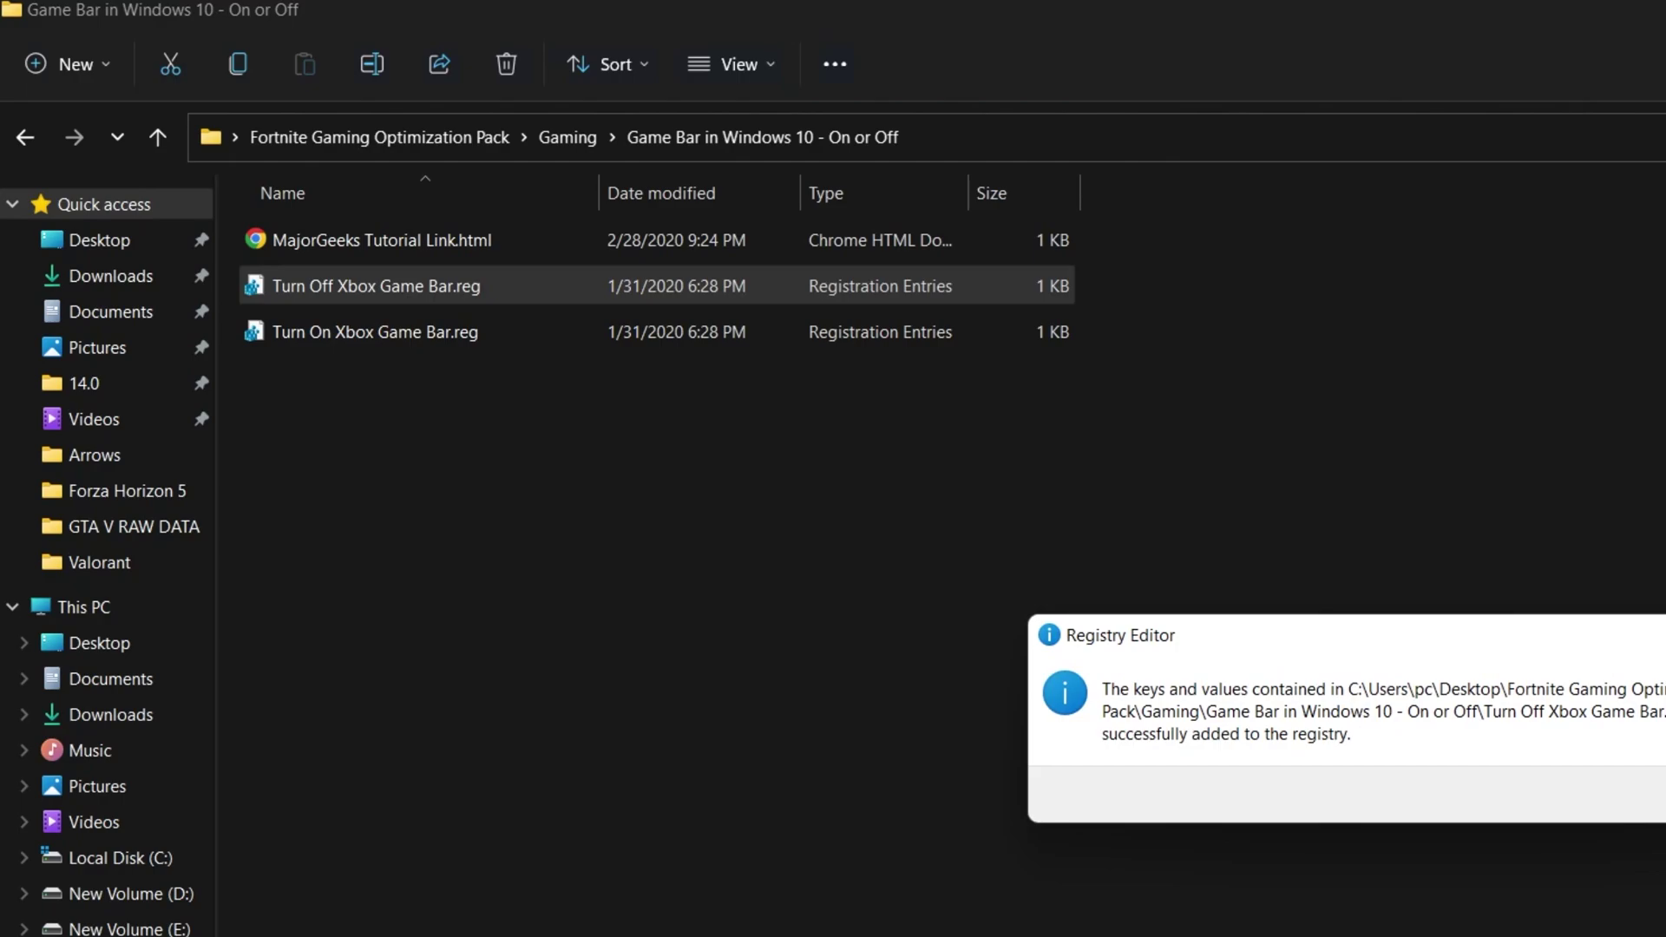
{"action": "key", "text": "Return"}
{"action": "key", "text": "BackSpace"}
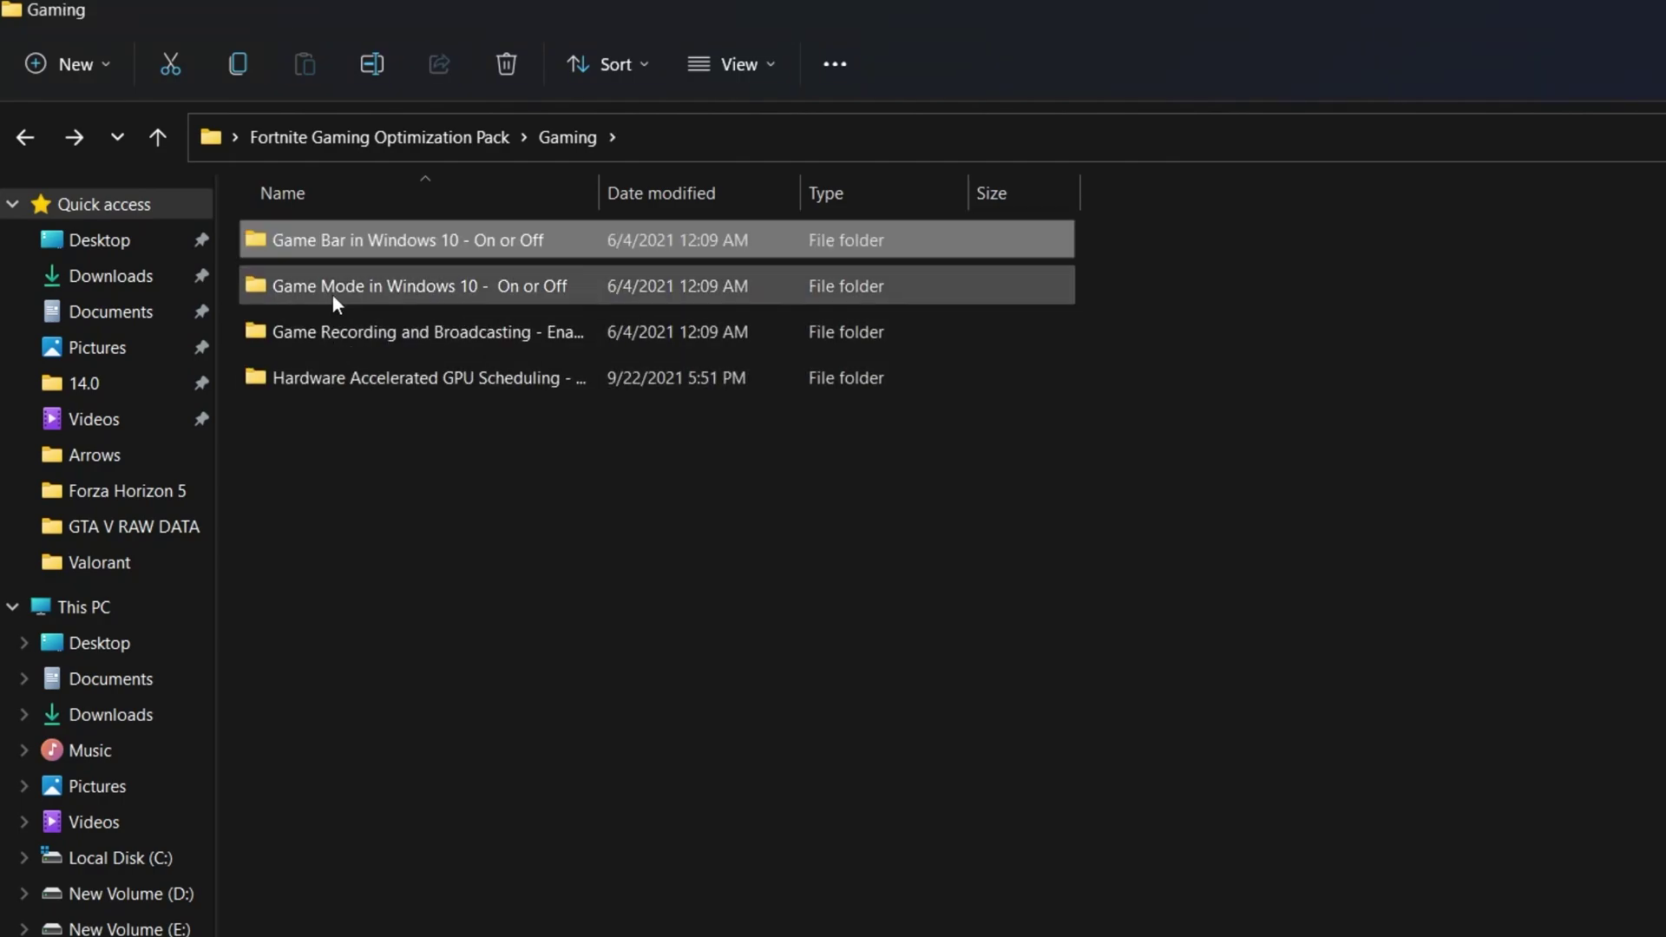
- Add Turn_on_Game_Mode.reg from the Game Mode in Windows 10 folder to the registry, and return to Gaming
{"action": "double_click", "coordinate": [381, 288]}
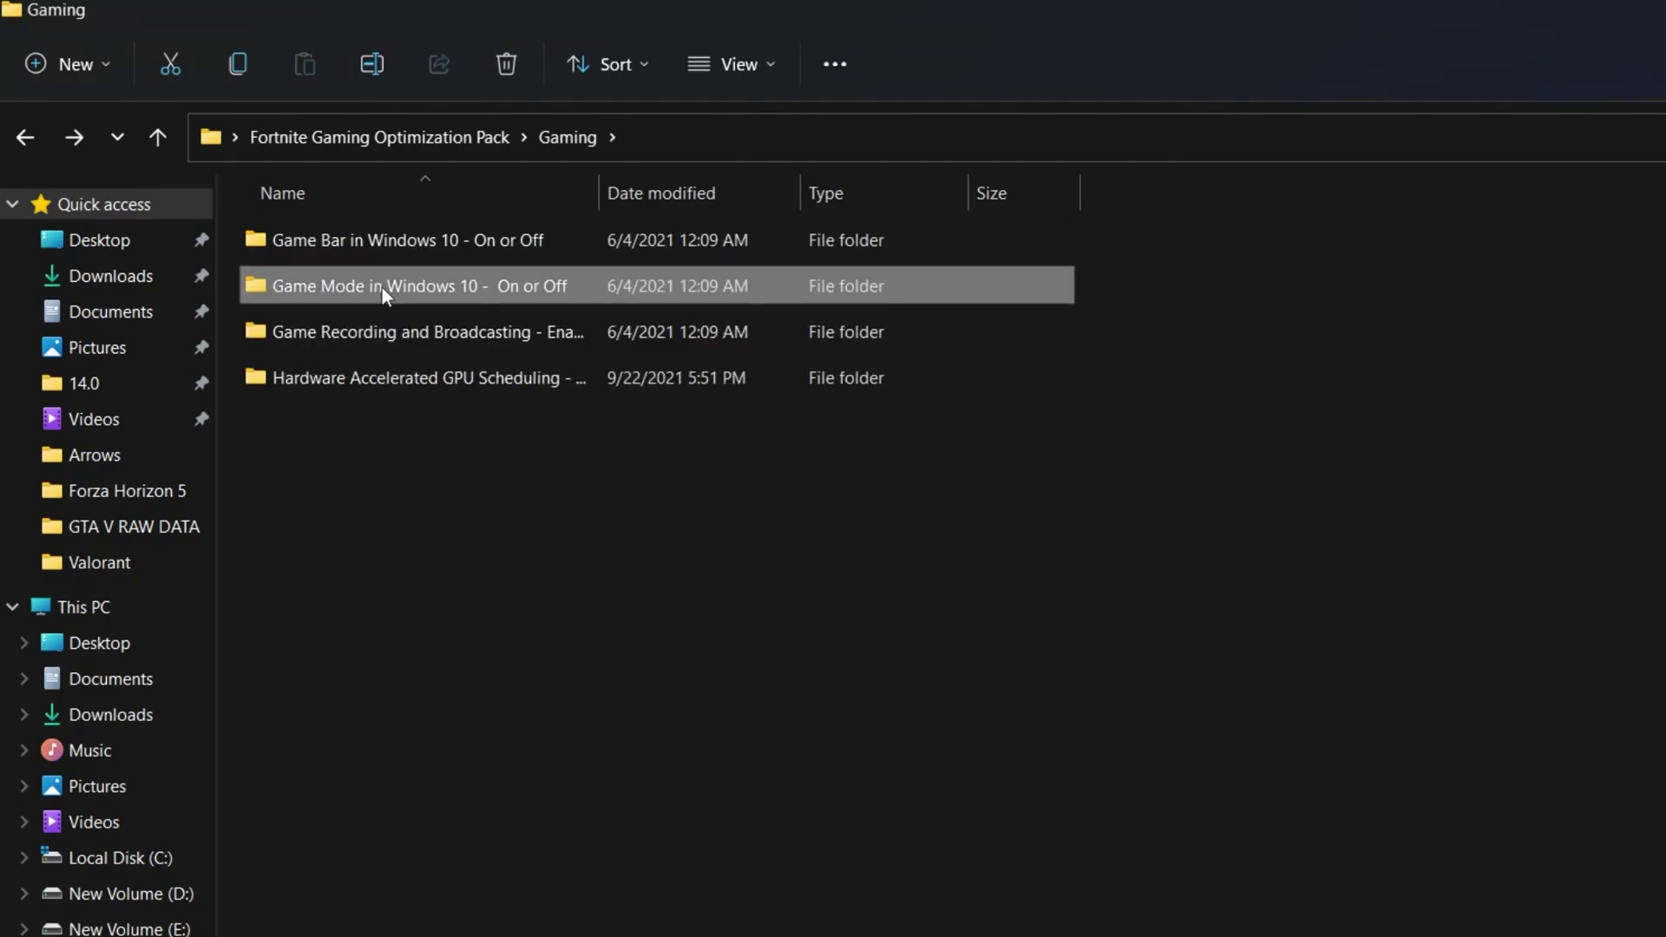
{"action": "double_click", "coordinate": [324, 338]}
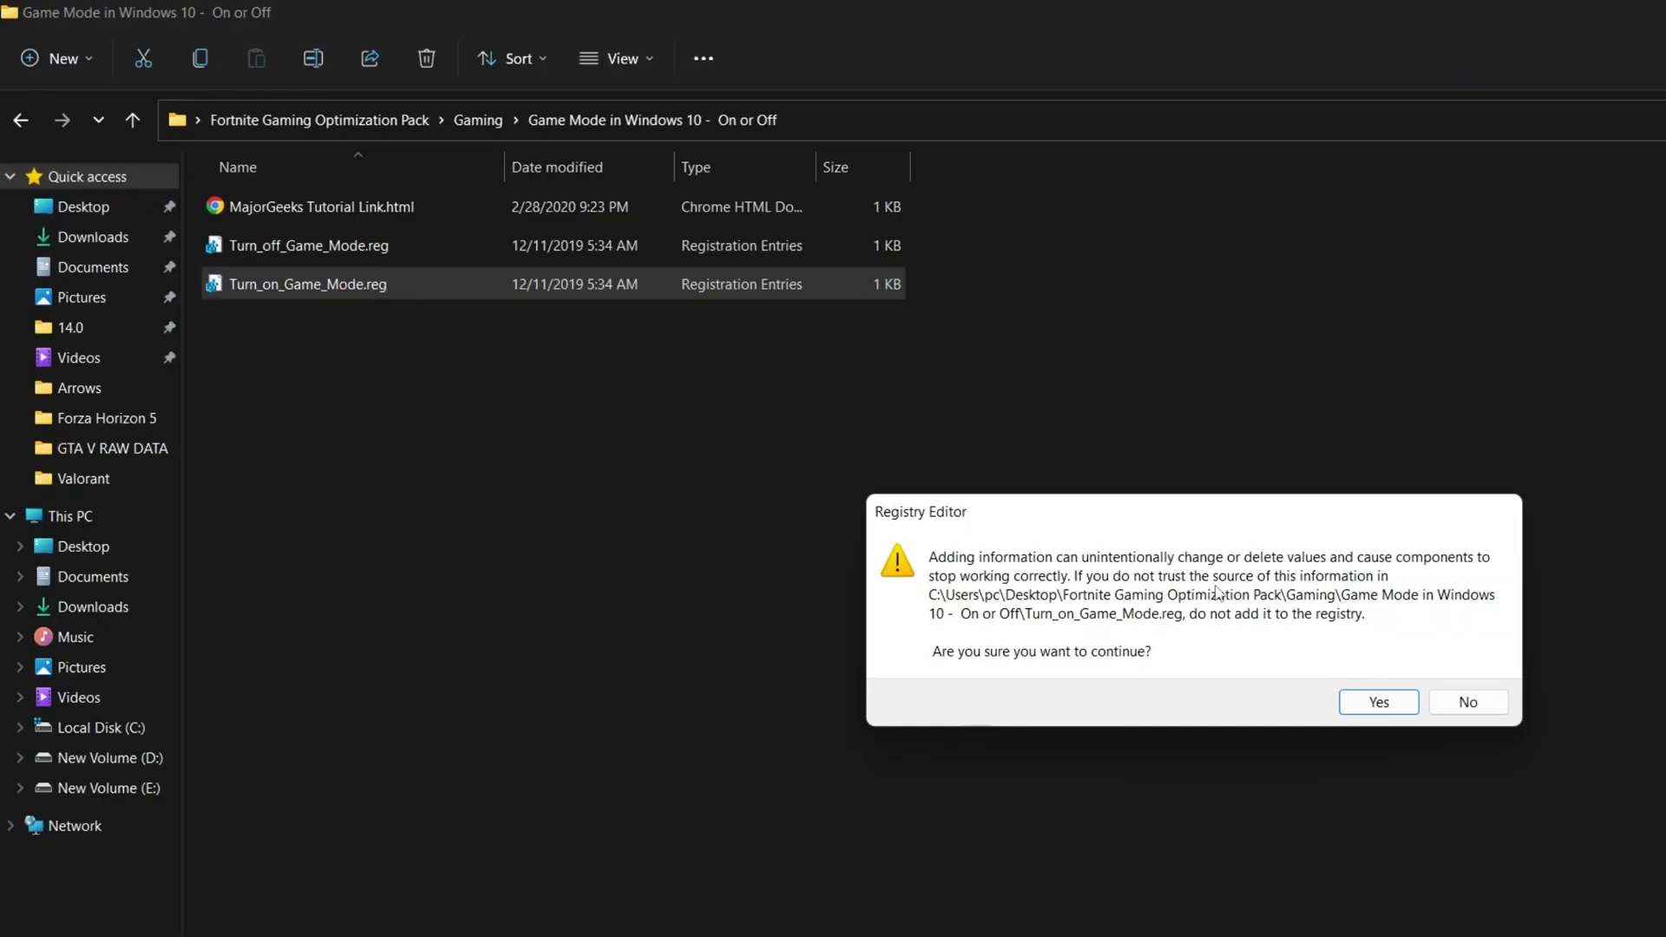
{"action": "left_click", "coordinate": [1367, 708]}
{"action": "left_click", "coordinate": [1455, 673]}
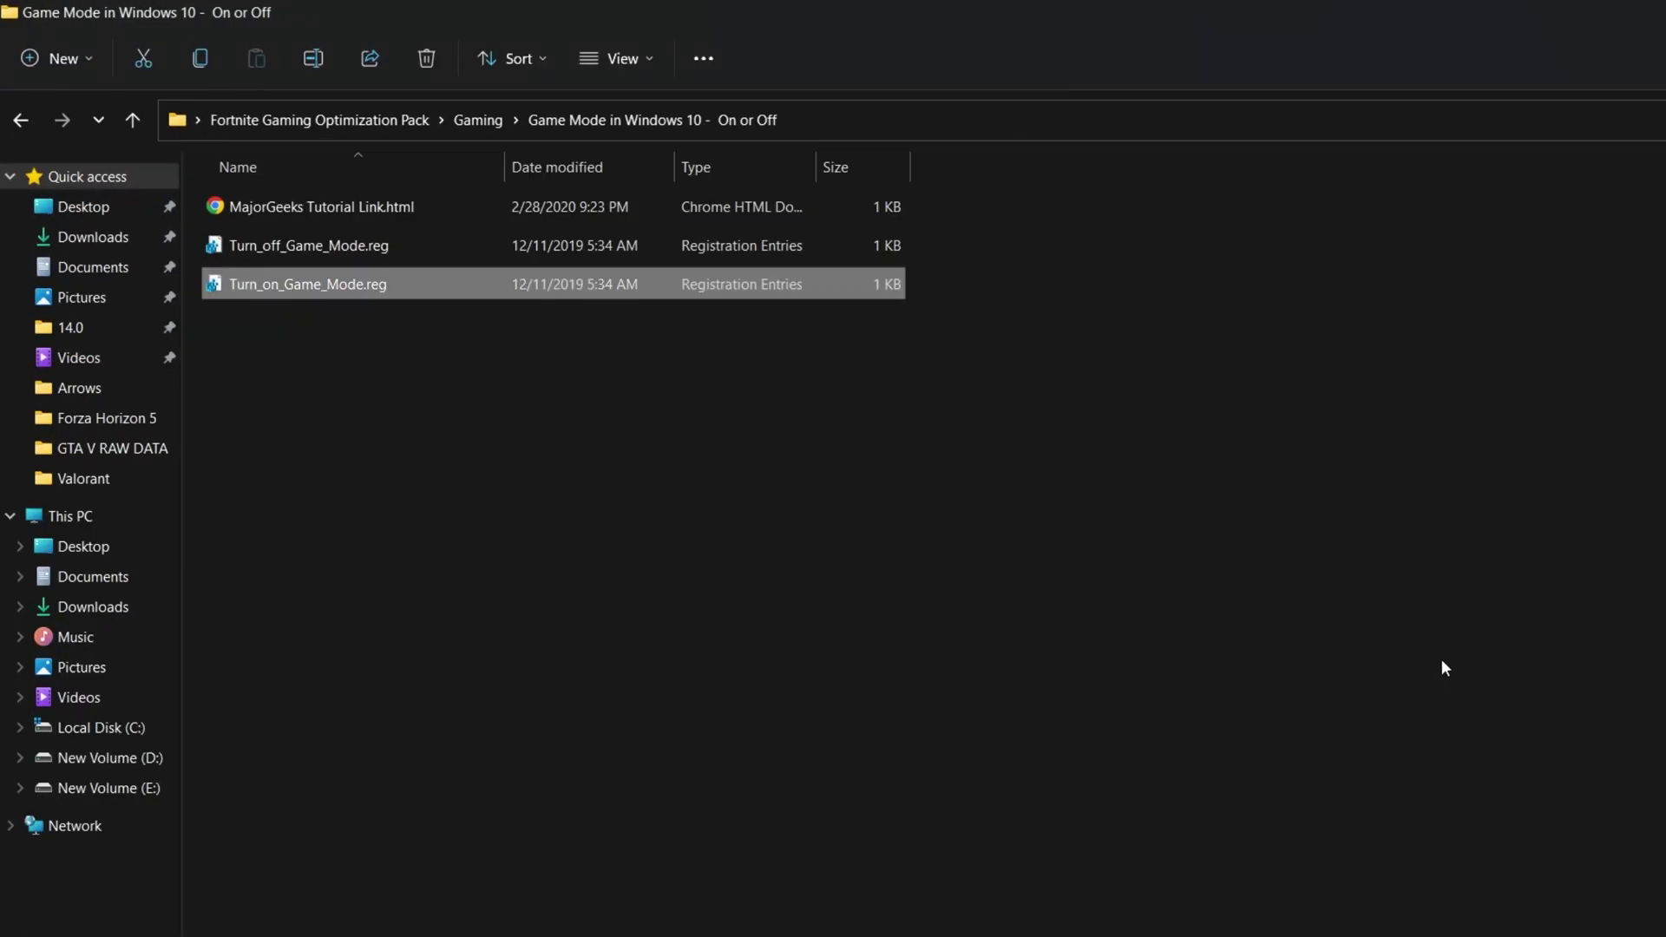
{"action": "key", "text": "alt+Left"}
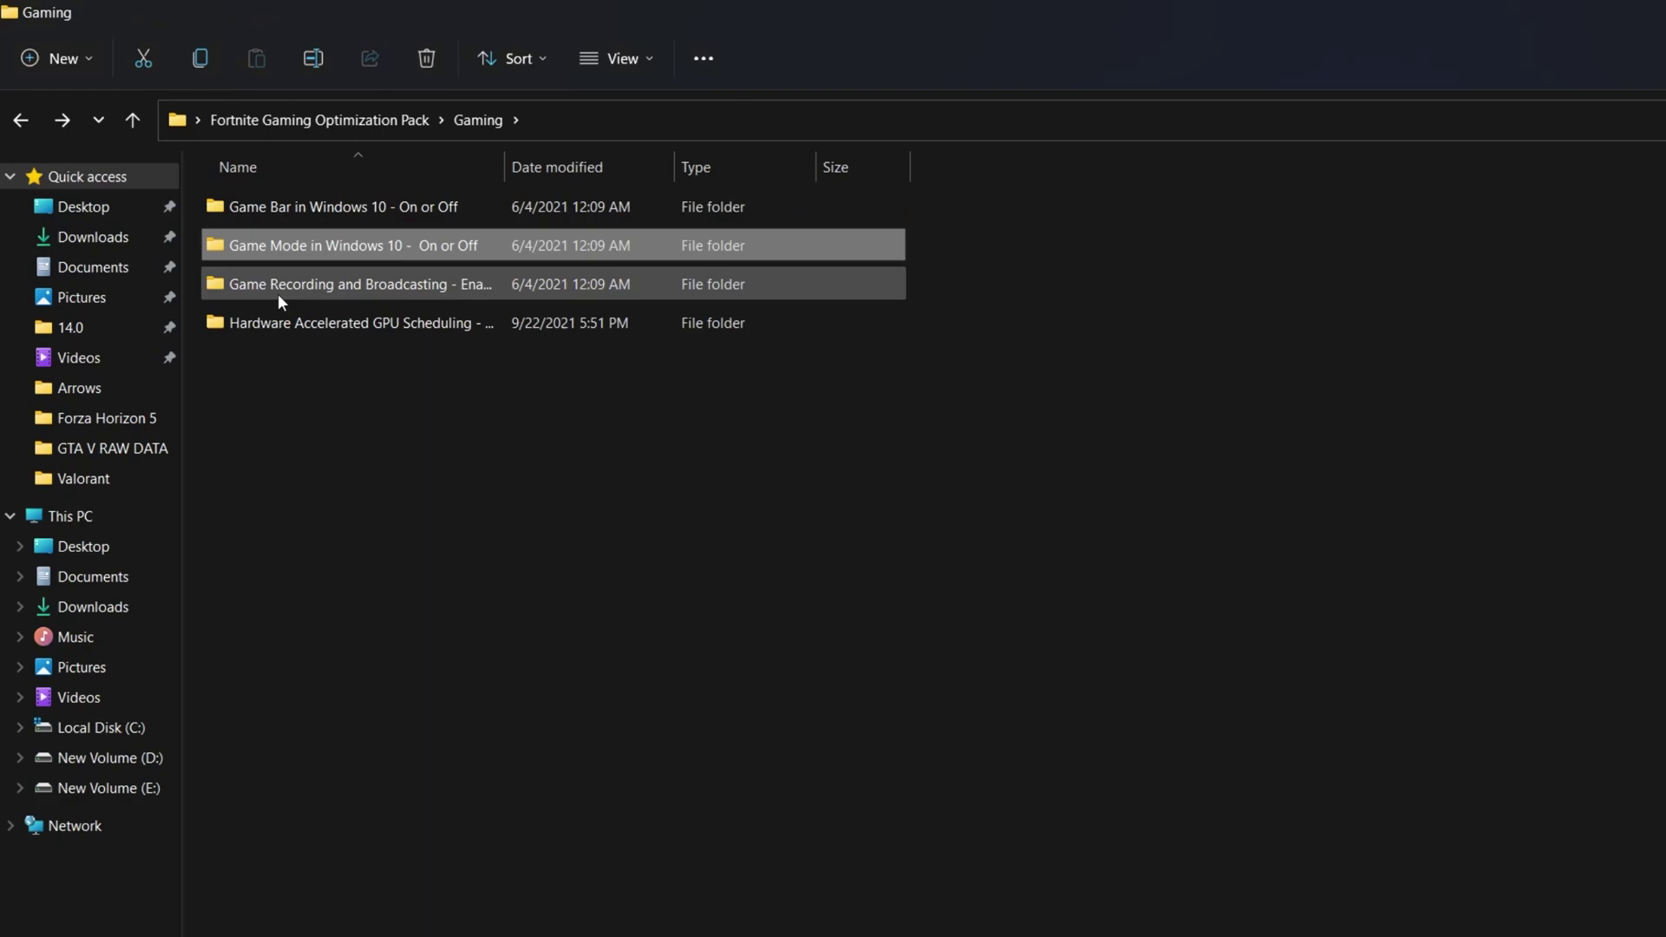
- Add Disable Windows Game Recording Broadcasting.reg from the Game Recording and Broadcasting folder to the registry, and return to Gaming
{"action": "double_click", "coordinate": [487, 289]}
{"action": "double_click", "coordinate": [331, 210]}
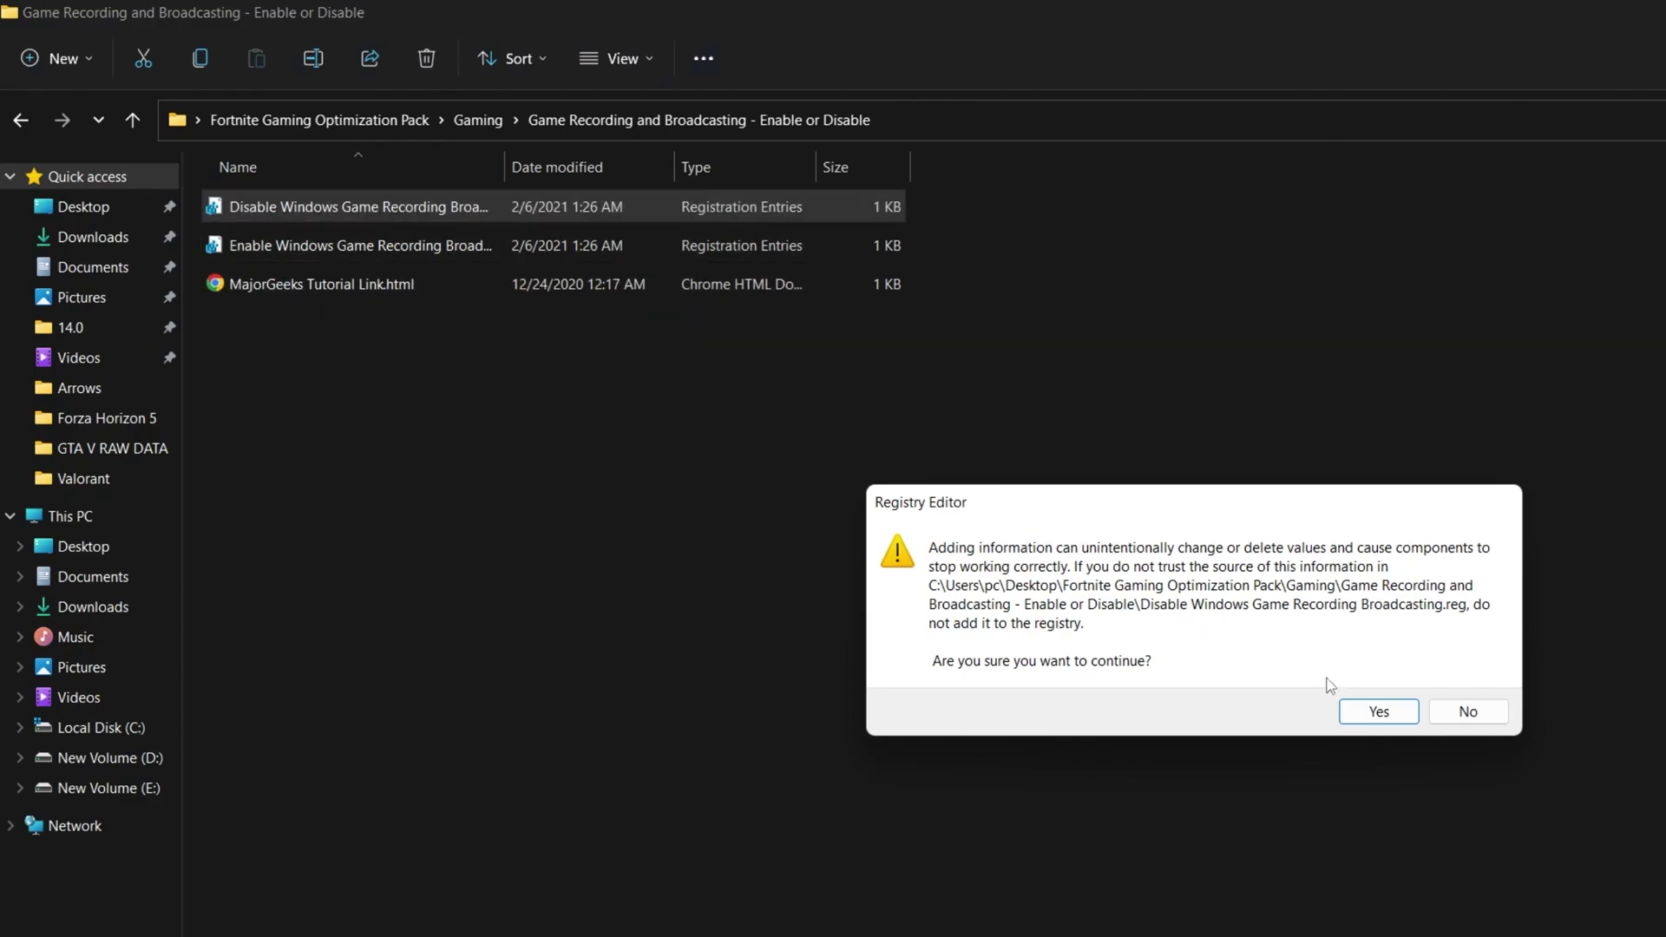
{"action": "left_click", "coordinate": [1376, 712]}
{"action": "left_click", "coordinate": [1468, 674]}
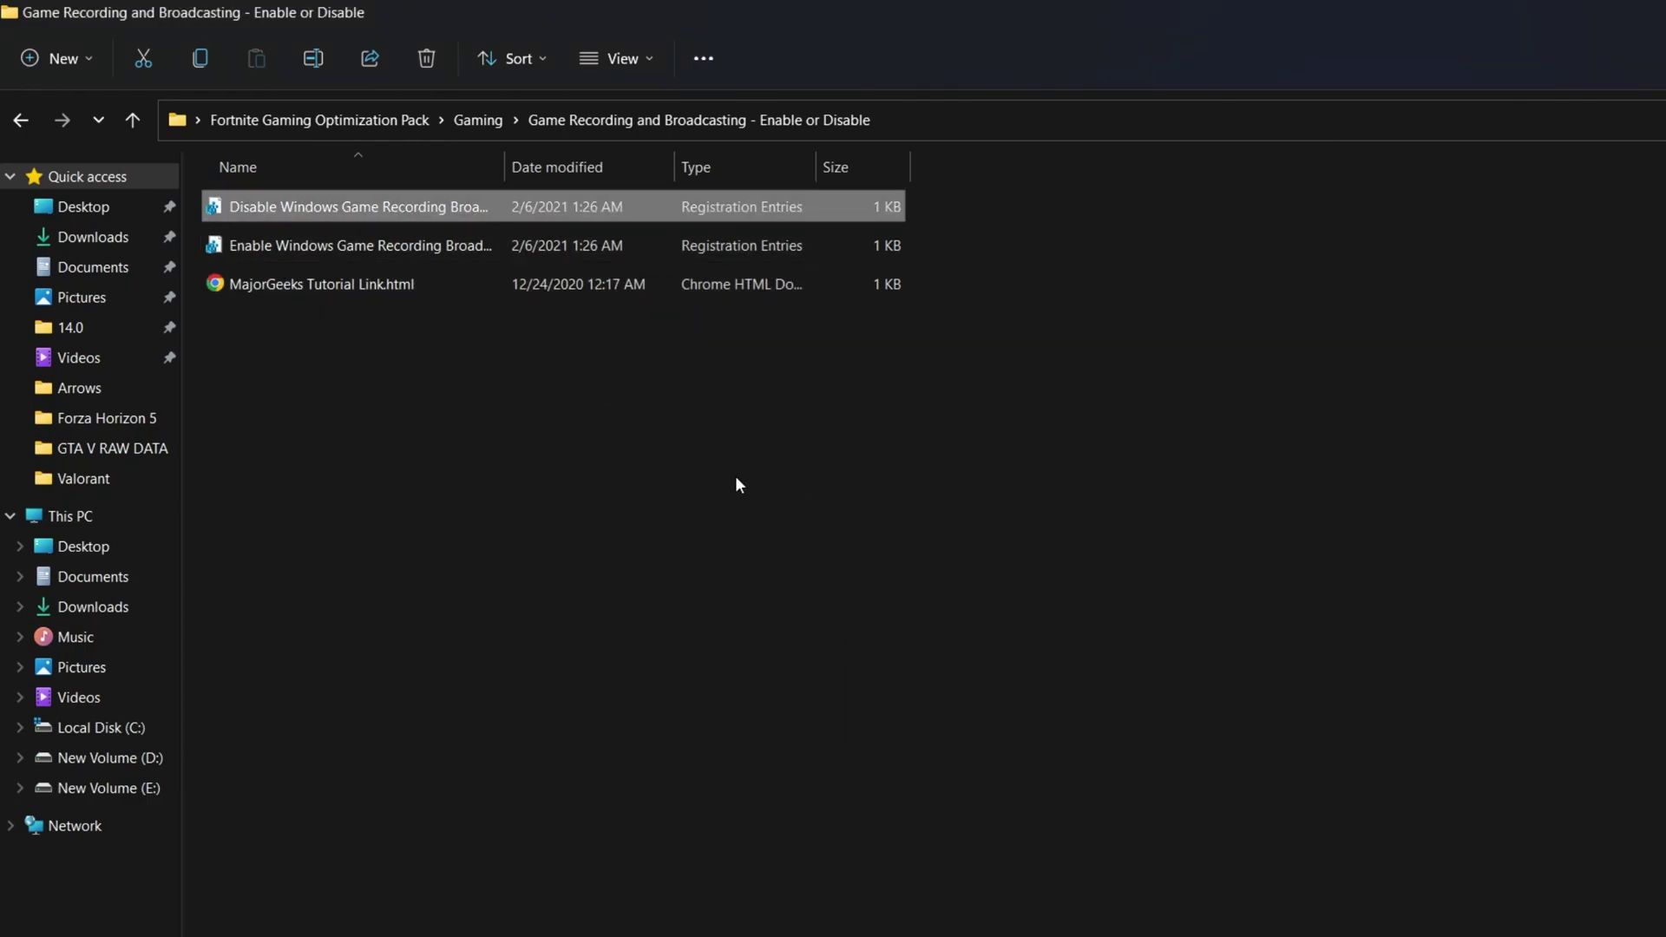
{"action": "key", "text": "alt+Up"}
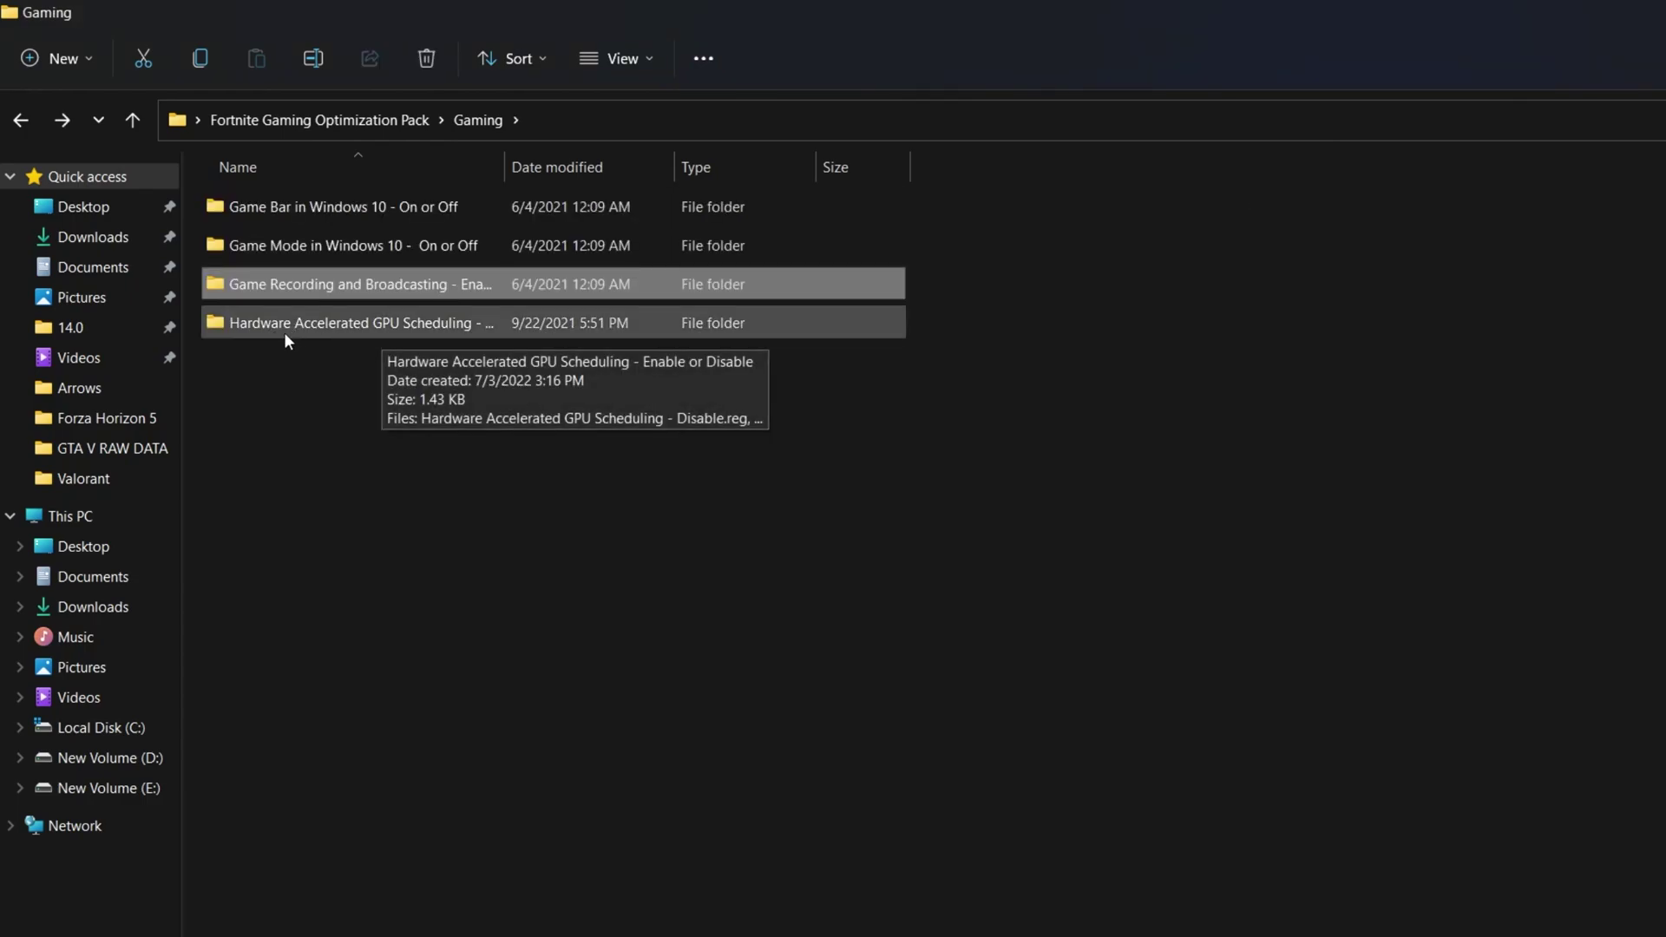
- Open the Hardware Accelerated GPU Scheduling folder and display its files as large icons
{"action": "double_click", "coordinate": [387, 324]}
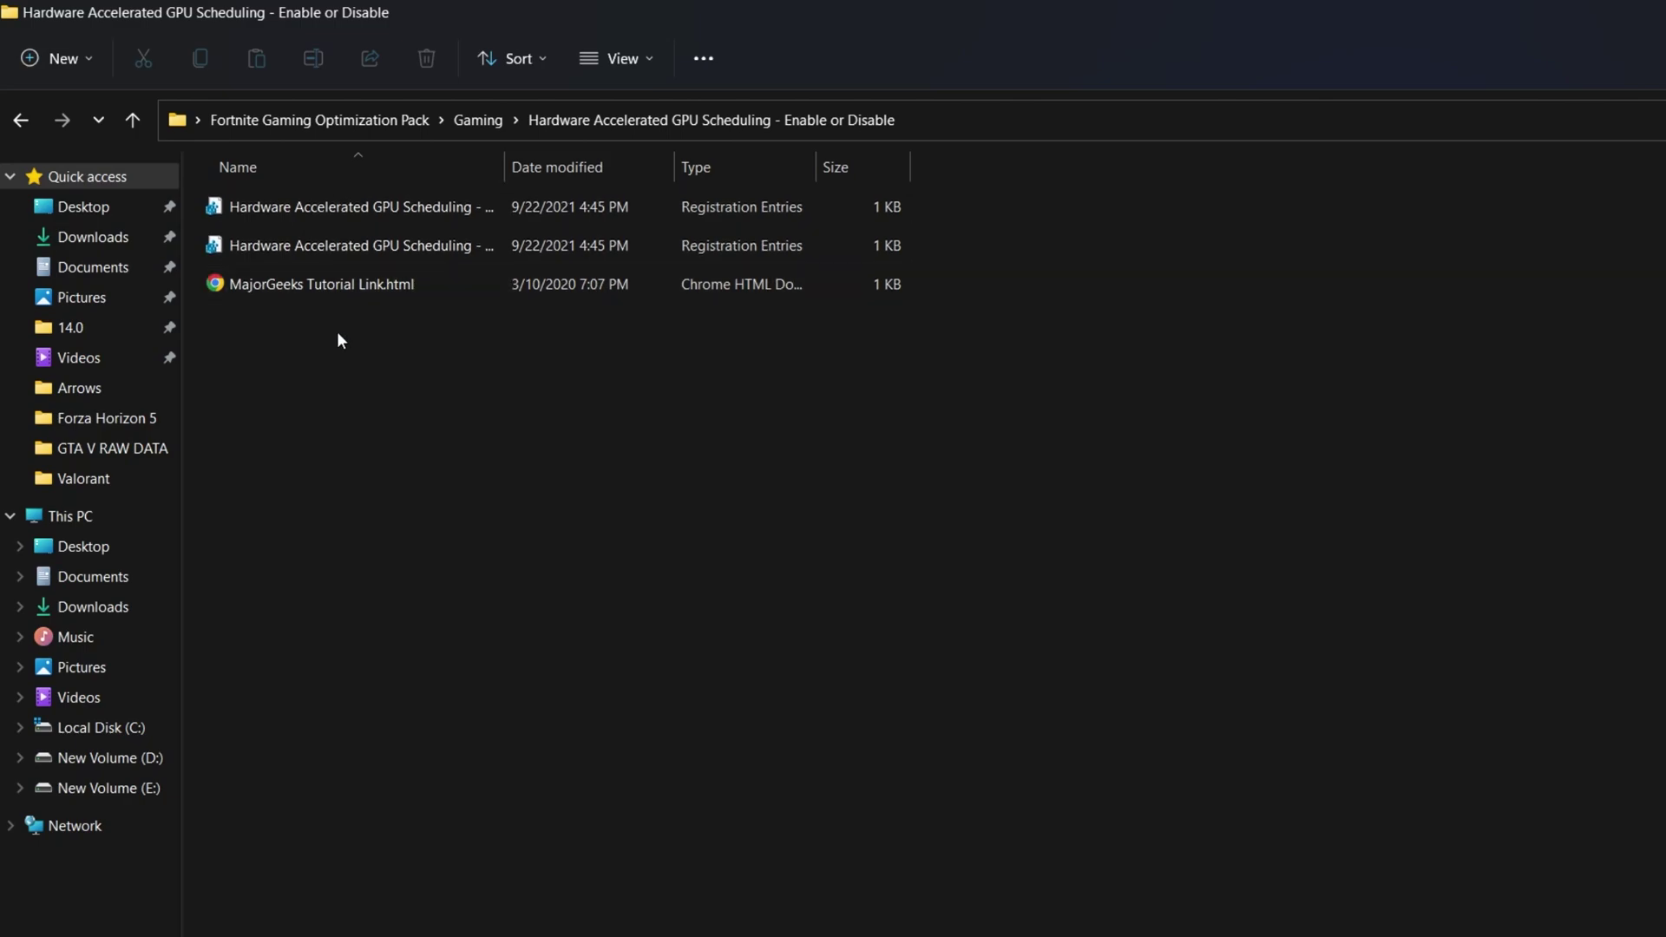
{"action": "right_click", "coordinate": [422, 427]}
{"action": "mouse_move", "coordinate": [596, 451]}
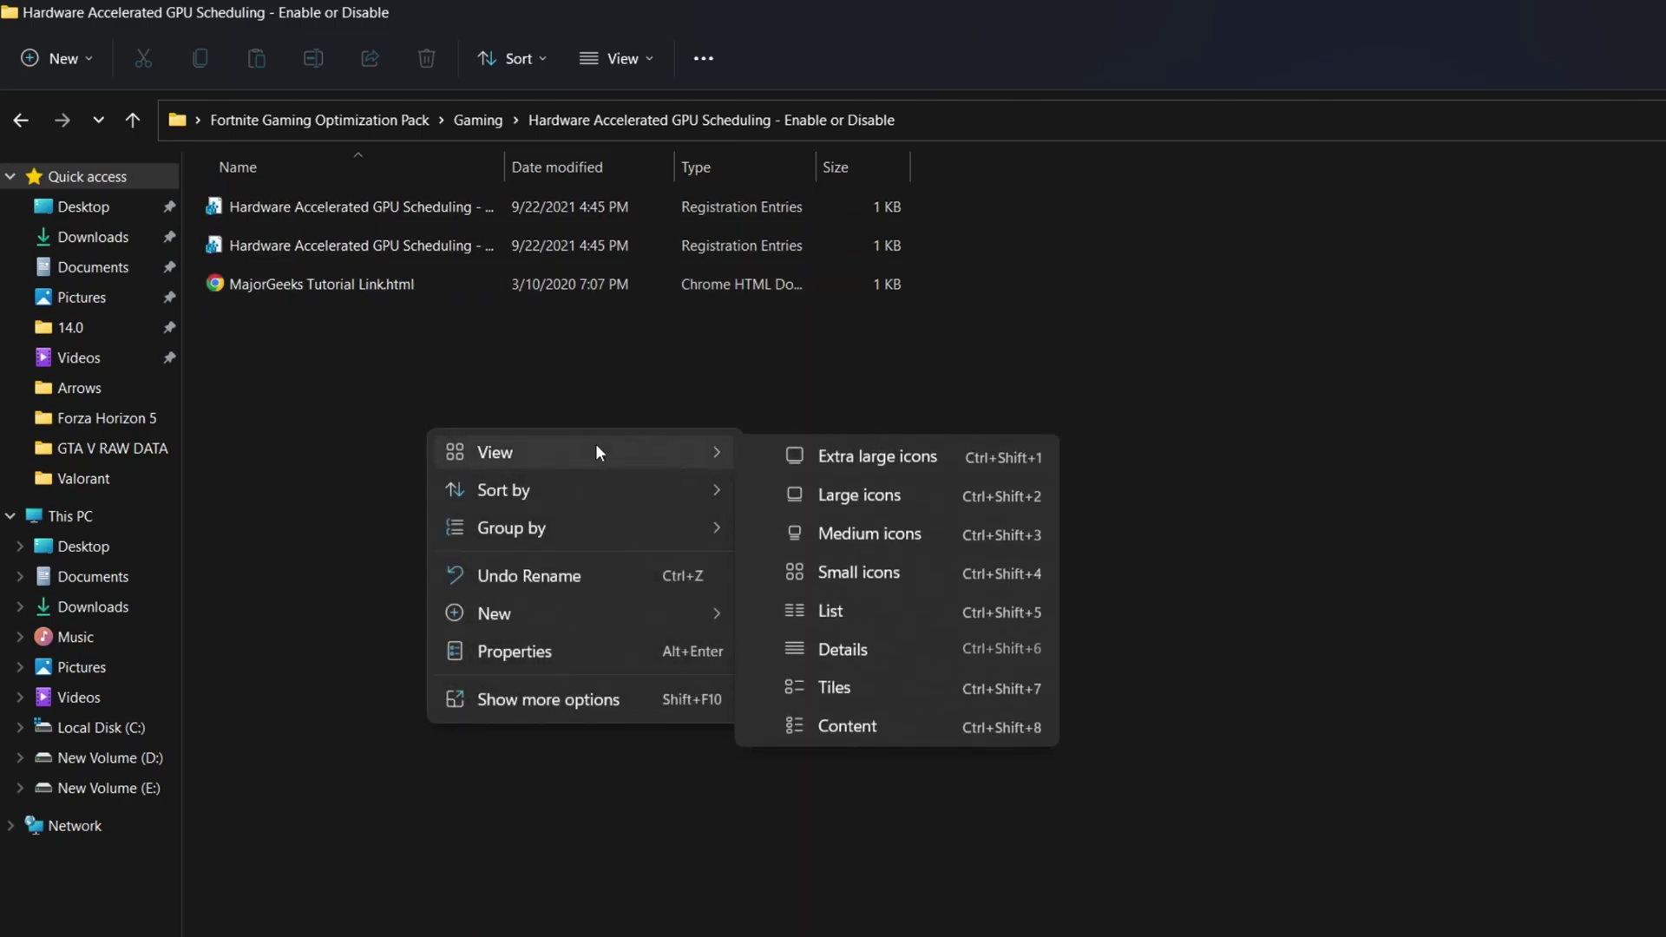
{"action": "left_click", "coordinate": [833, 499]}
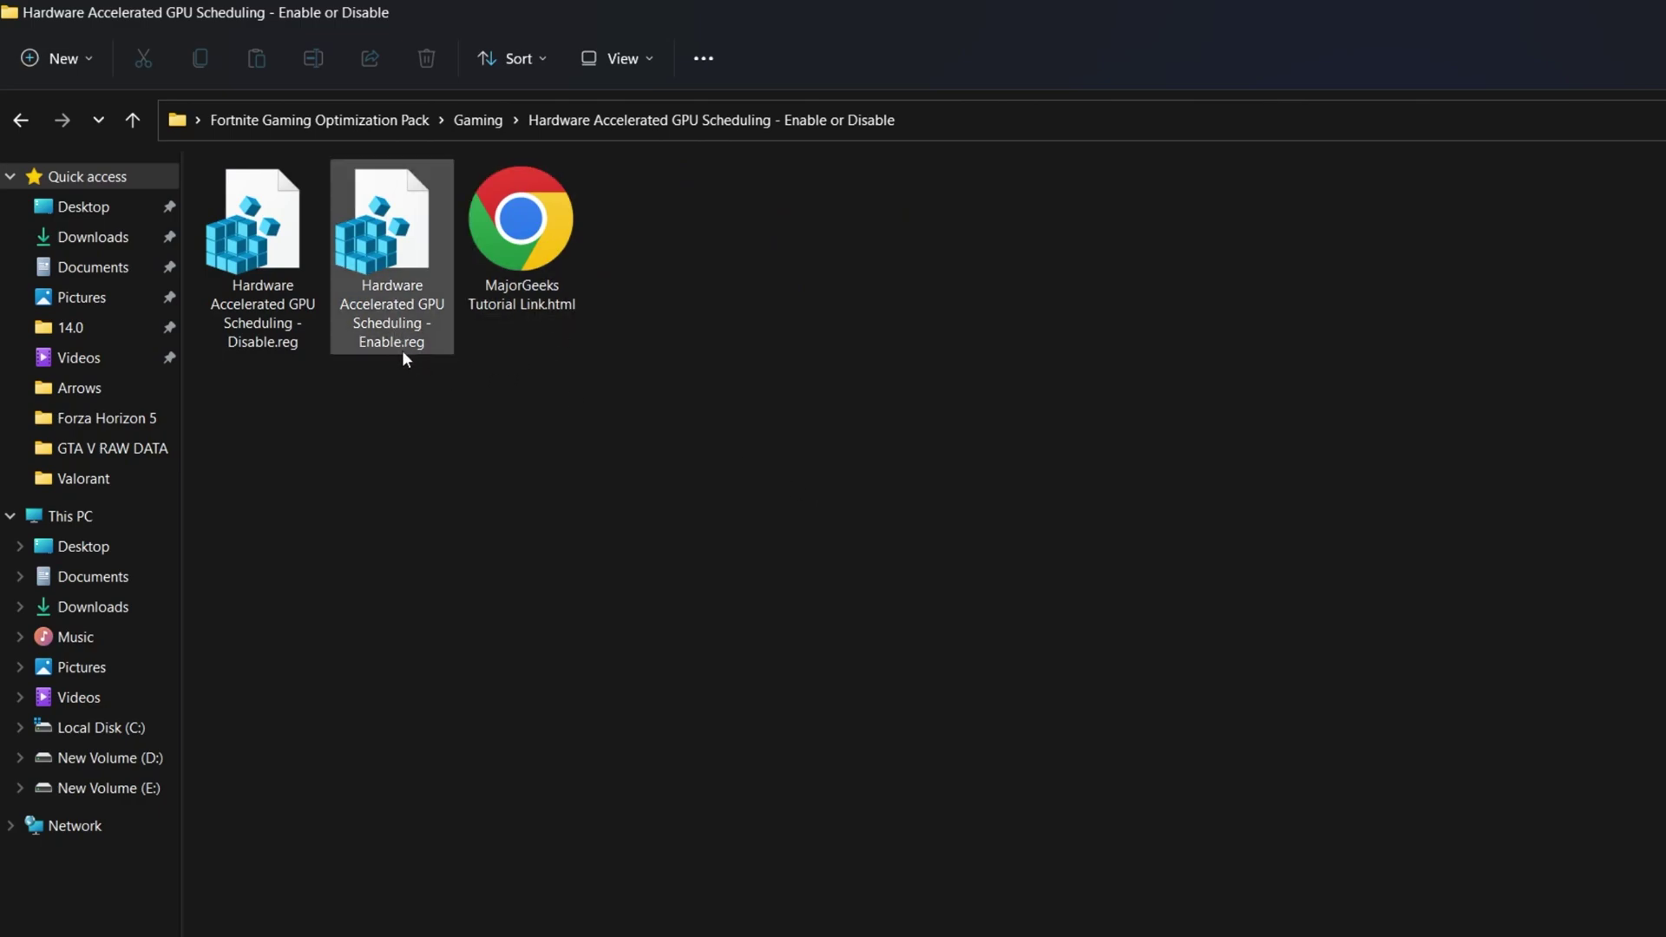
{"action": "left_click", "coordinate": [257, 345]}
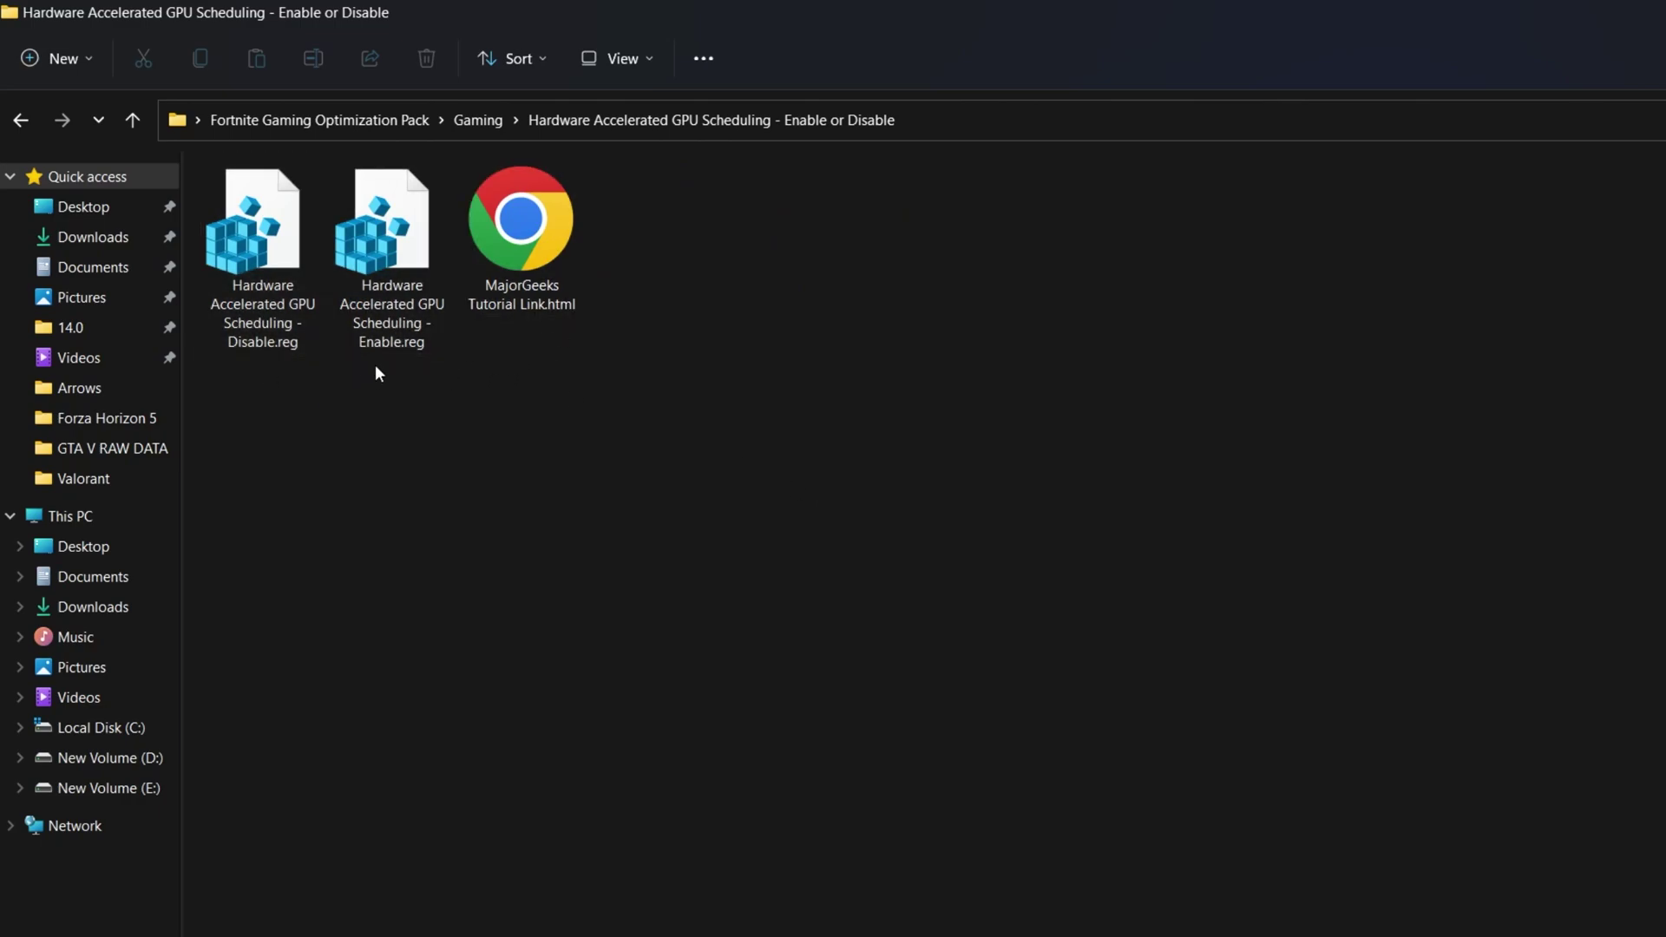
- Add Hardware Accelerated GPU Scheduling - Enable.reg to the registry, and return to the Fortnite Gaming Optimization Pack folder
{"action": "left_click", "coordinate": [387, 298]}
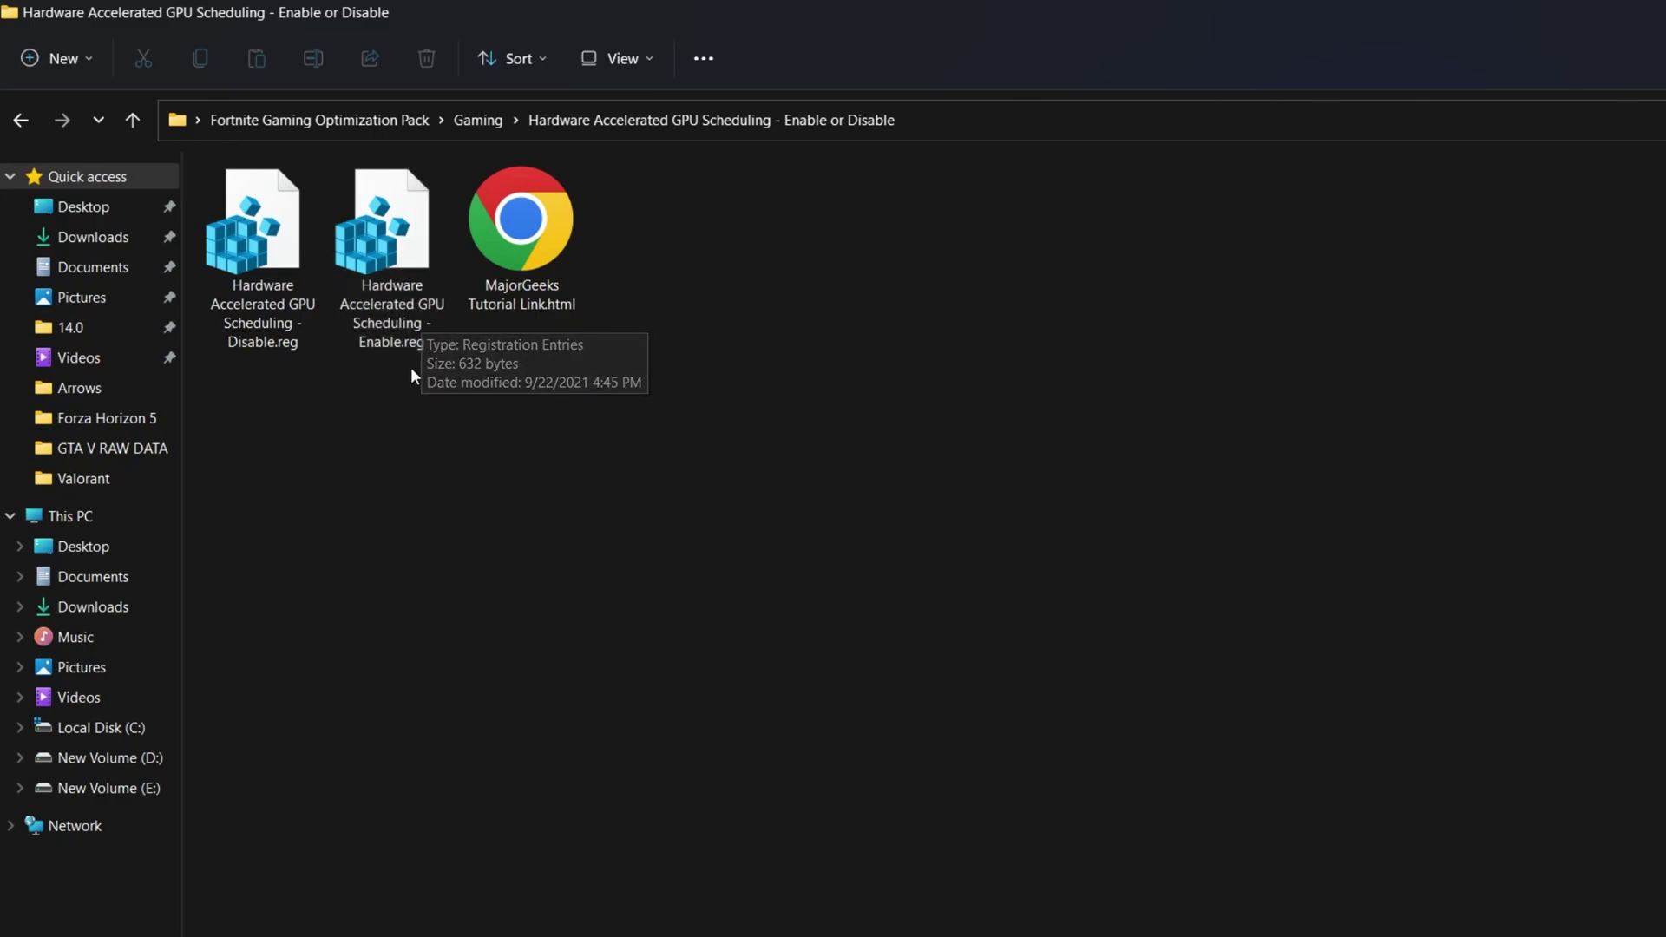
{"action": "double_click", "coordinate": [427, 295]}
{"action": "left_click", "coordinate": [1391, 717]}
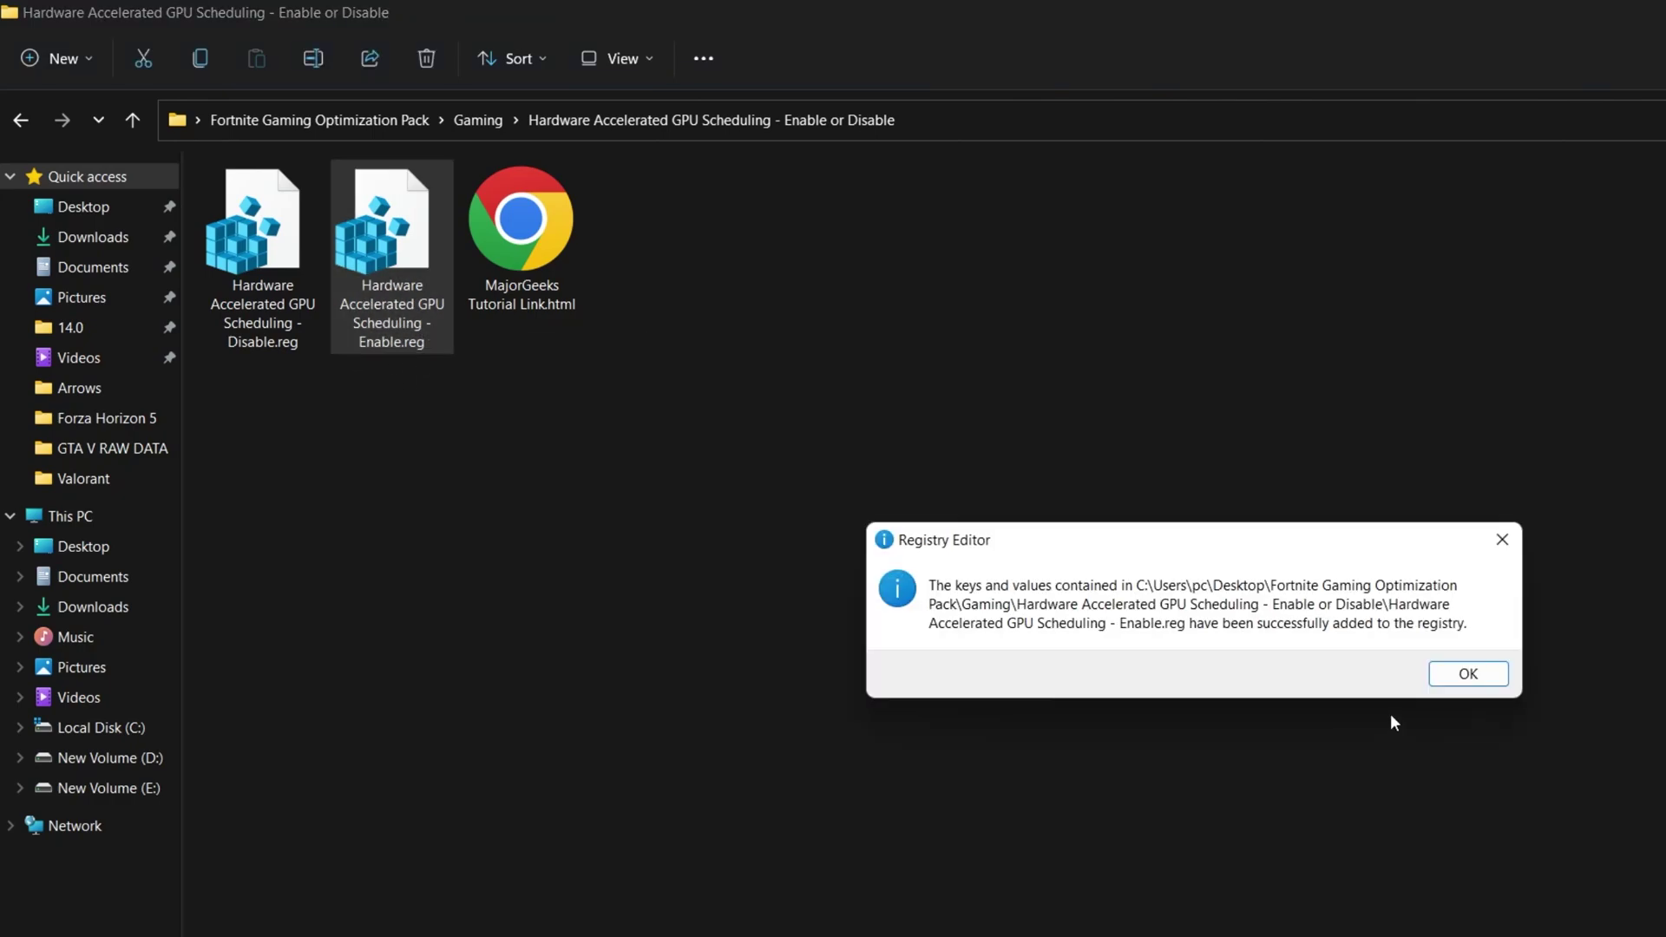
{"action": "left_click", "coordinate": [1456, 675]}
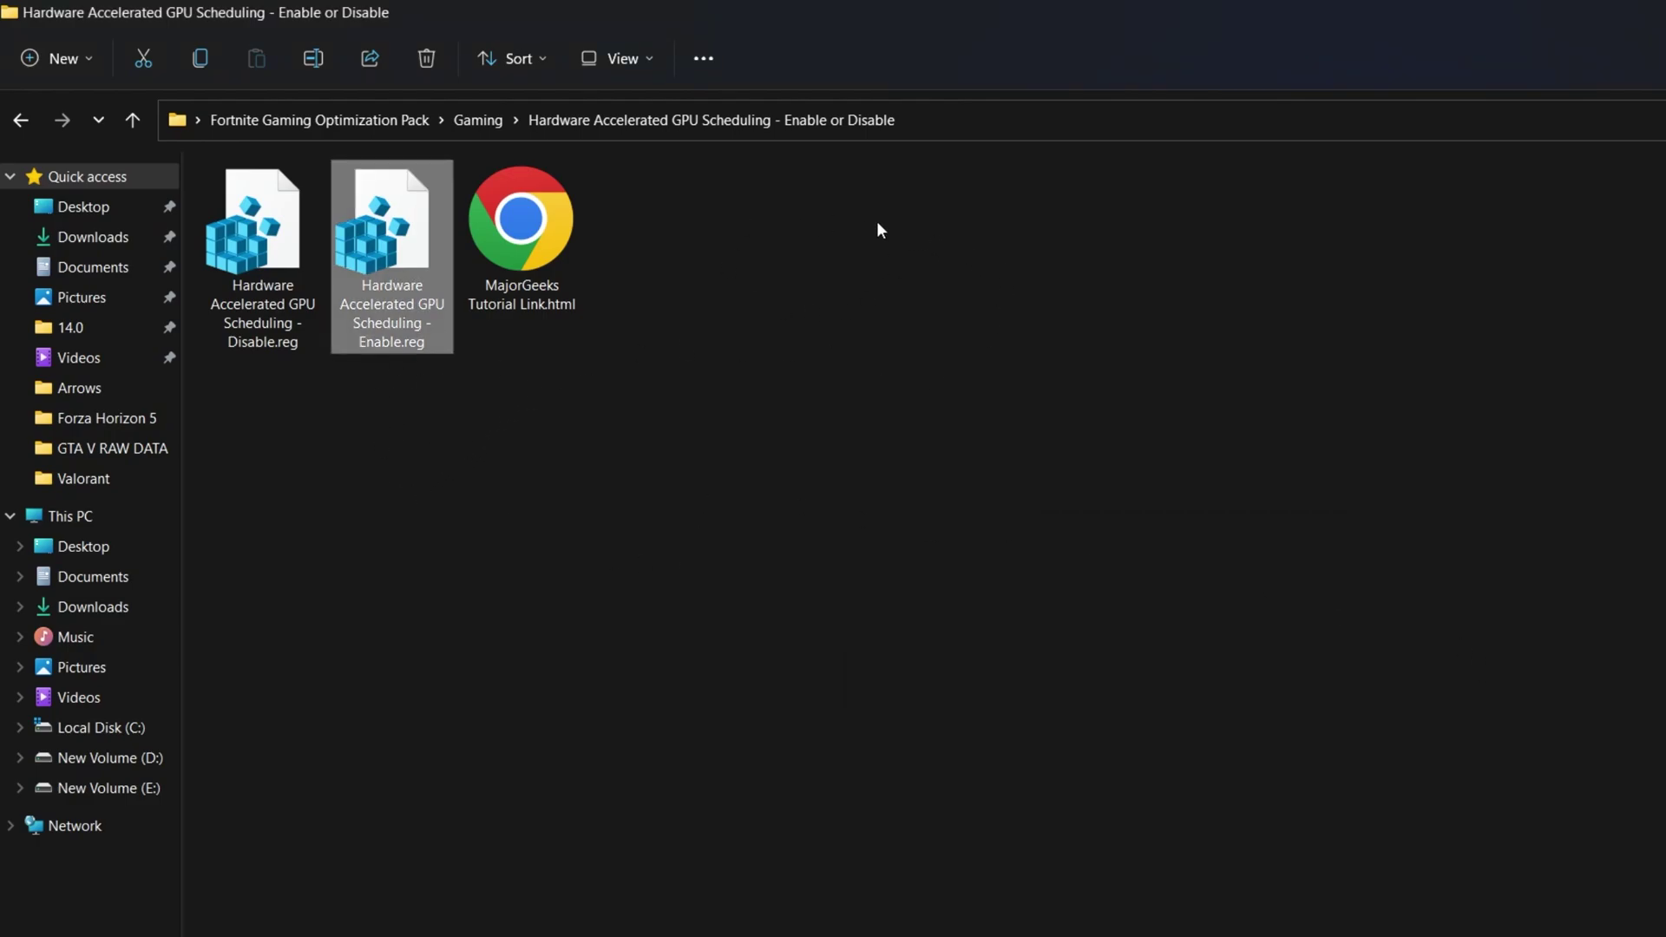
{"action": "left_click", "coordinate": [289, 122]}
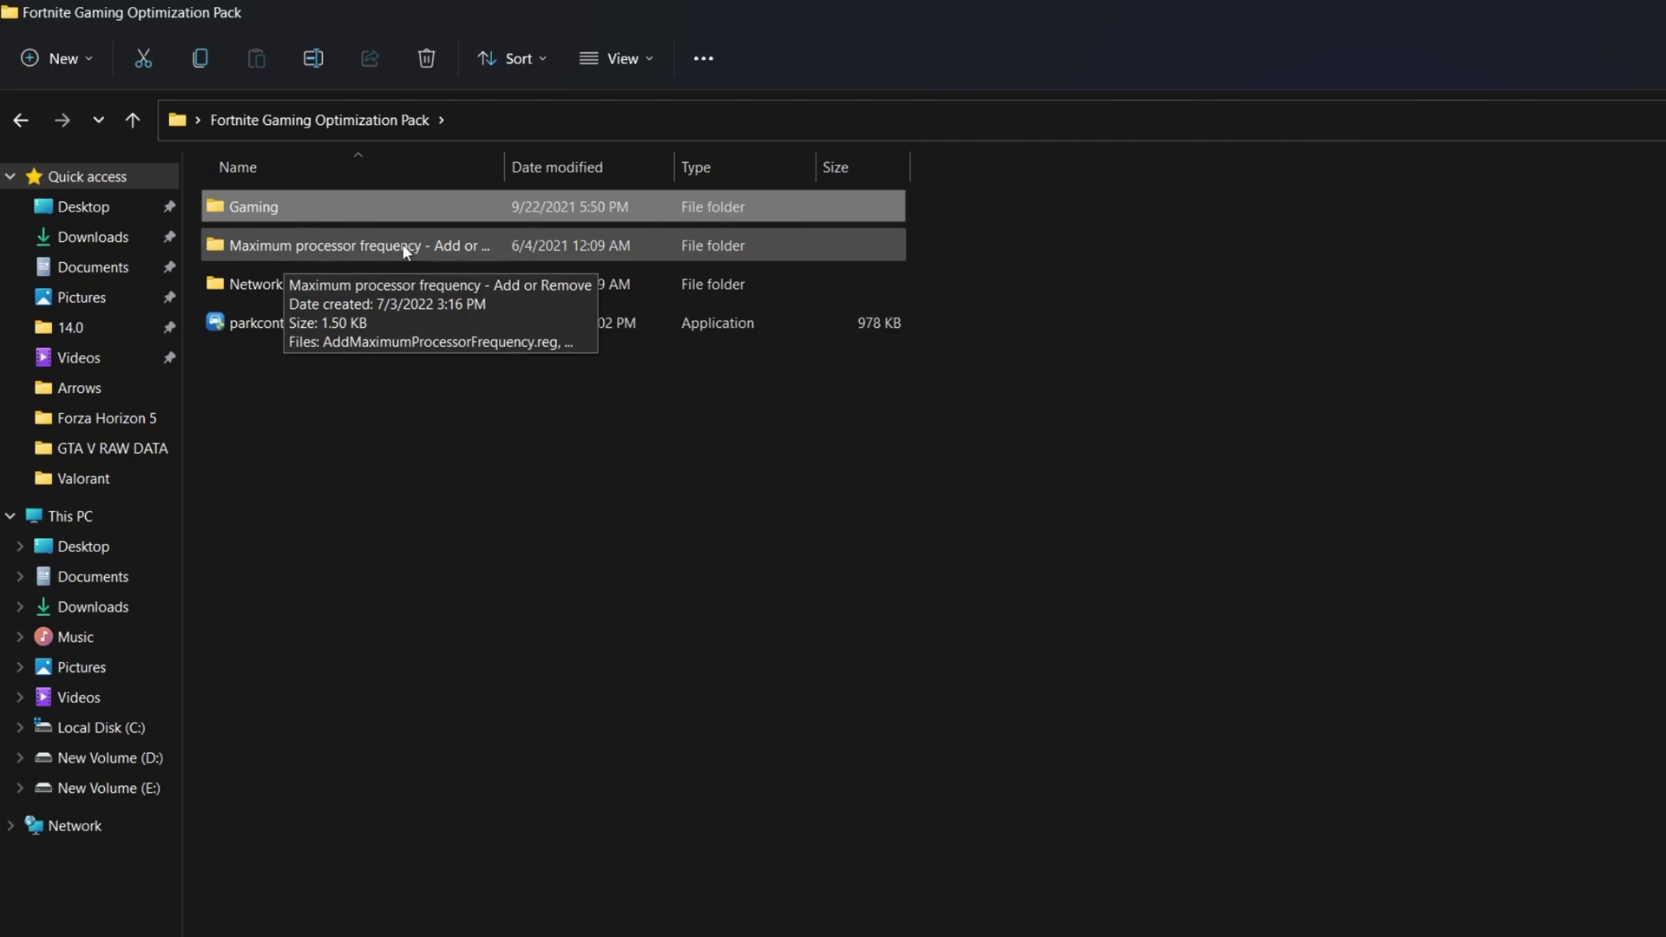
- Add AddMaximumProcessorFrequency.reg from the Maximum processor frequency folder to the registry, and return to the optimization pack folder
{"action": "double_click", "coordinate": [341, 243]}
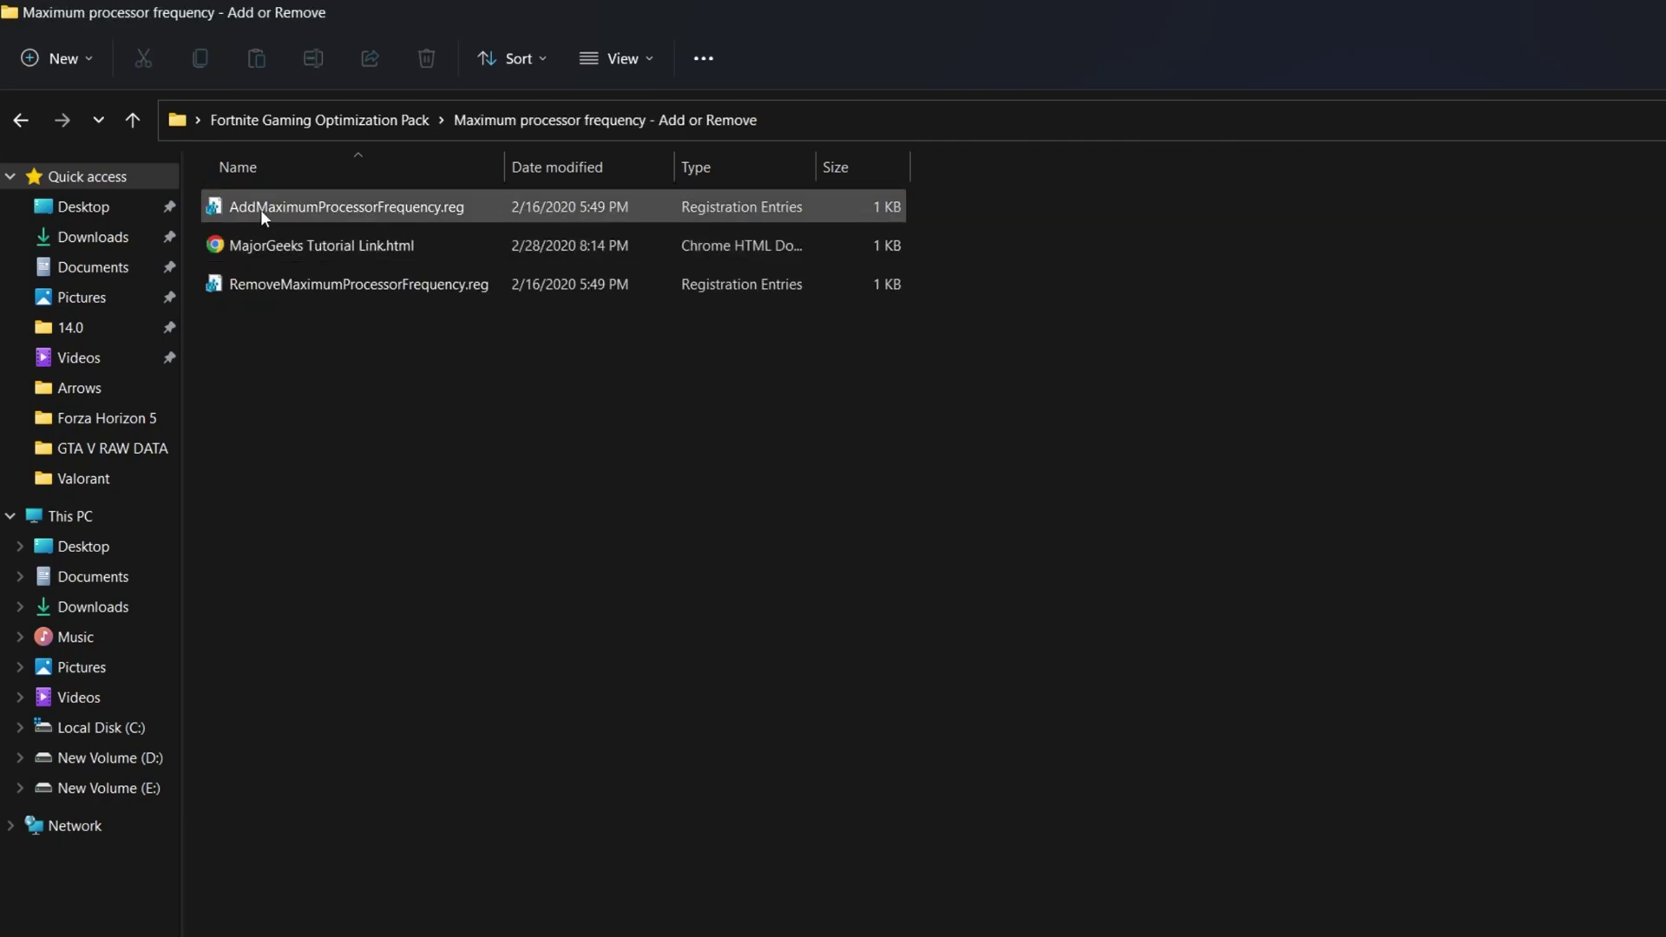
{"action": "double_click", "coordinate": [309, 210]}
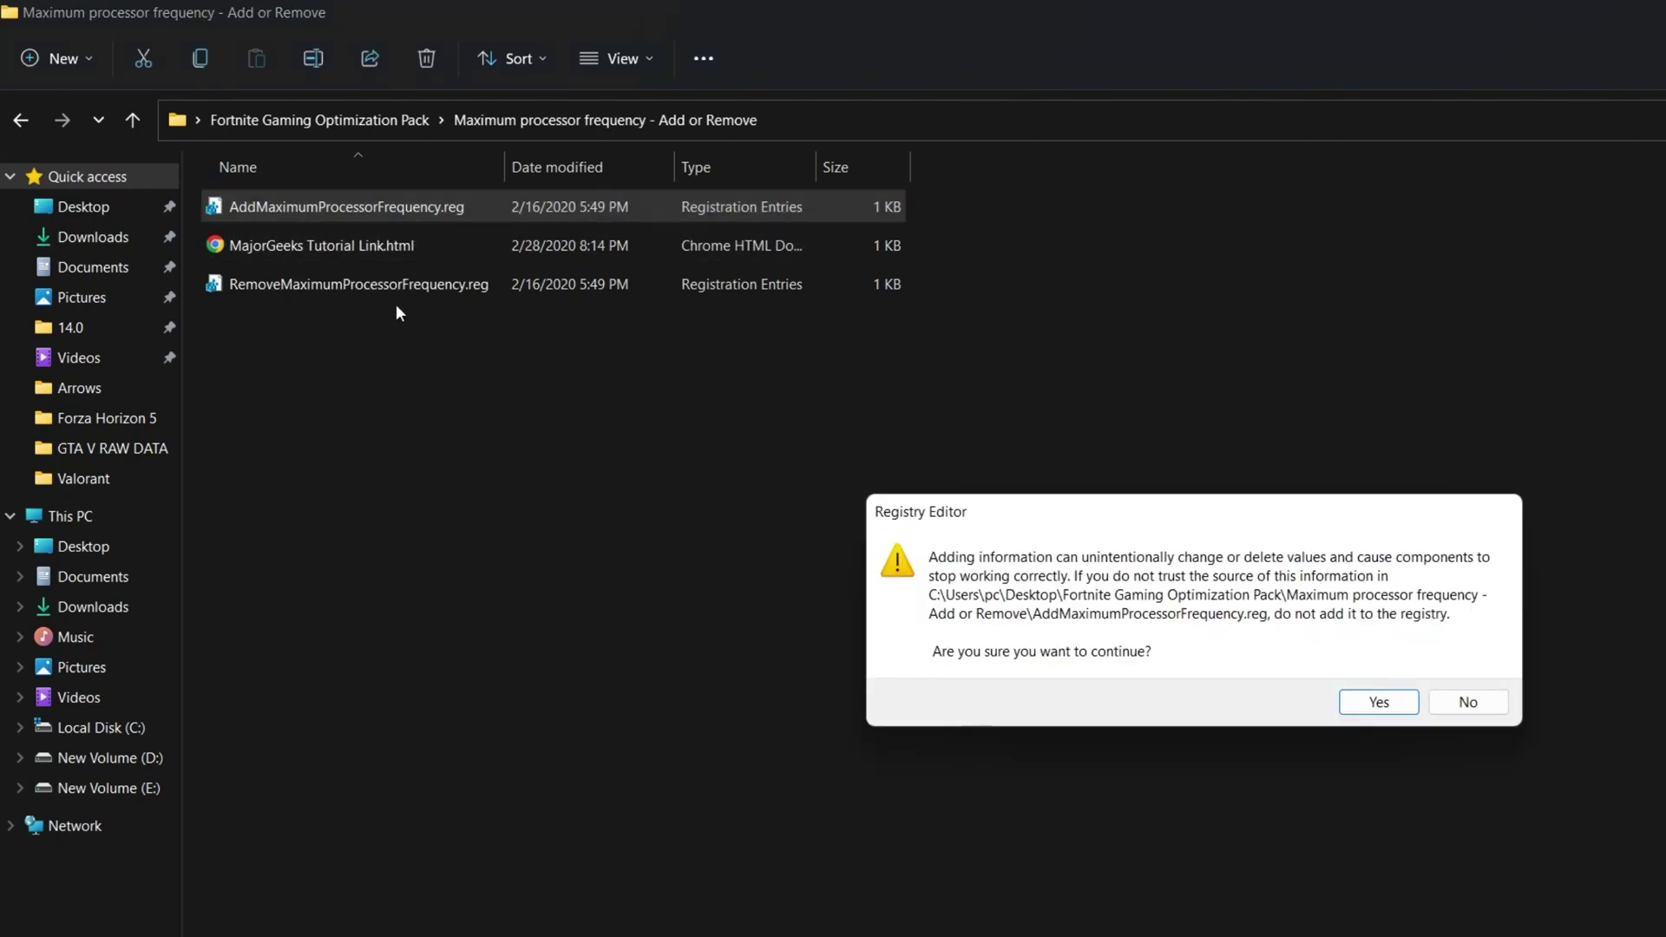
{"action": "left_click", "coordinate": [1374, 706]}
{"action": "left_click", "coordinate": [1468, 677]}
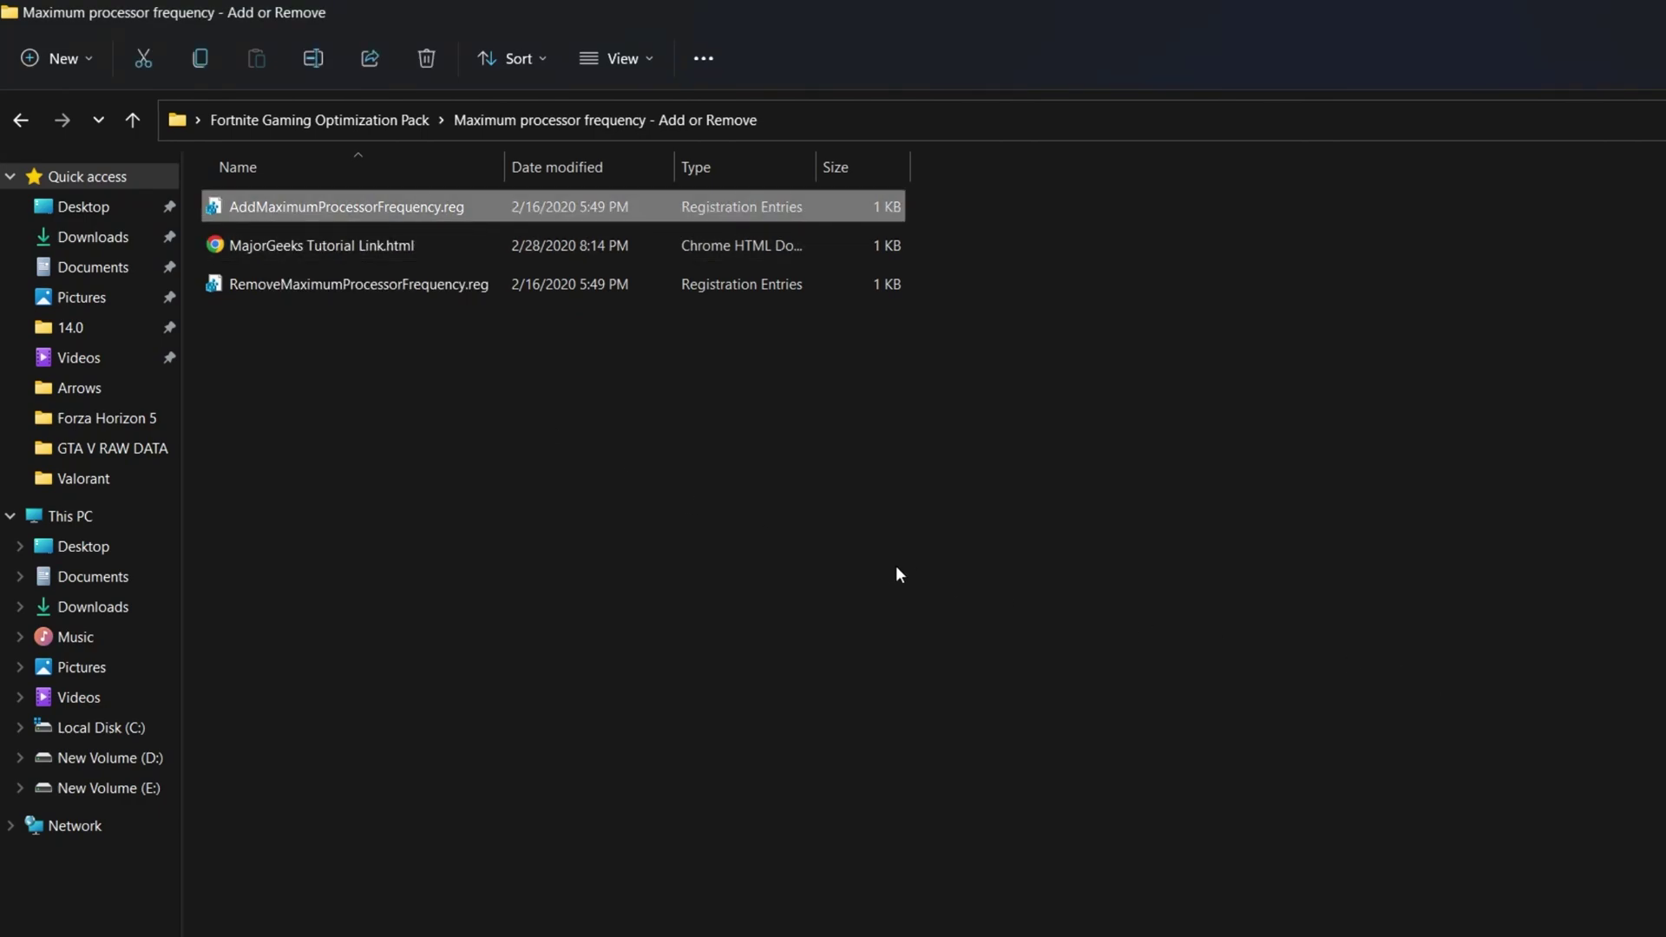
{"action": "left_click", "coordinate": [314, 130]}
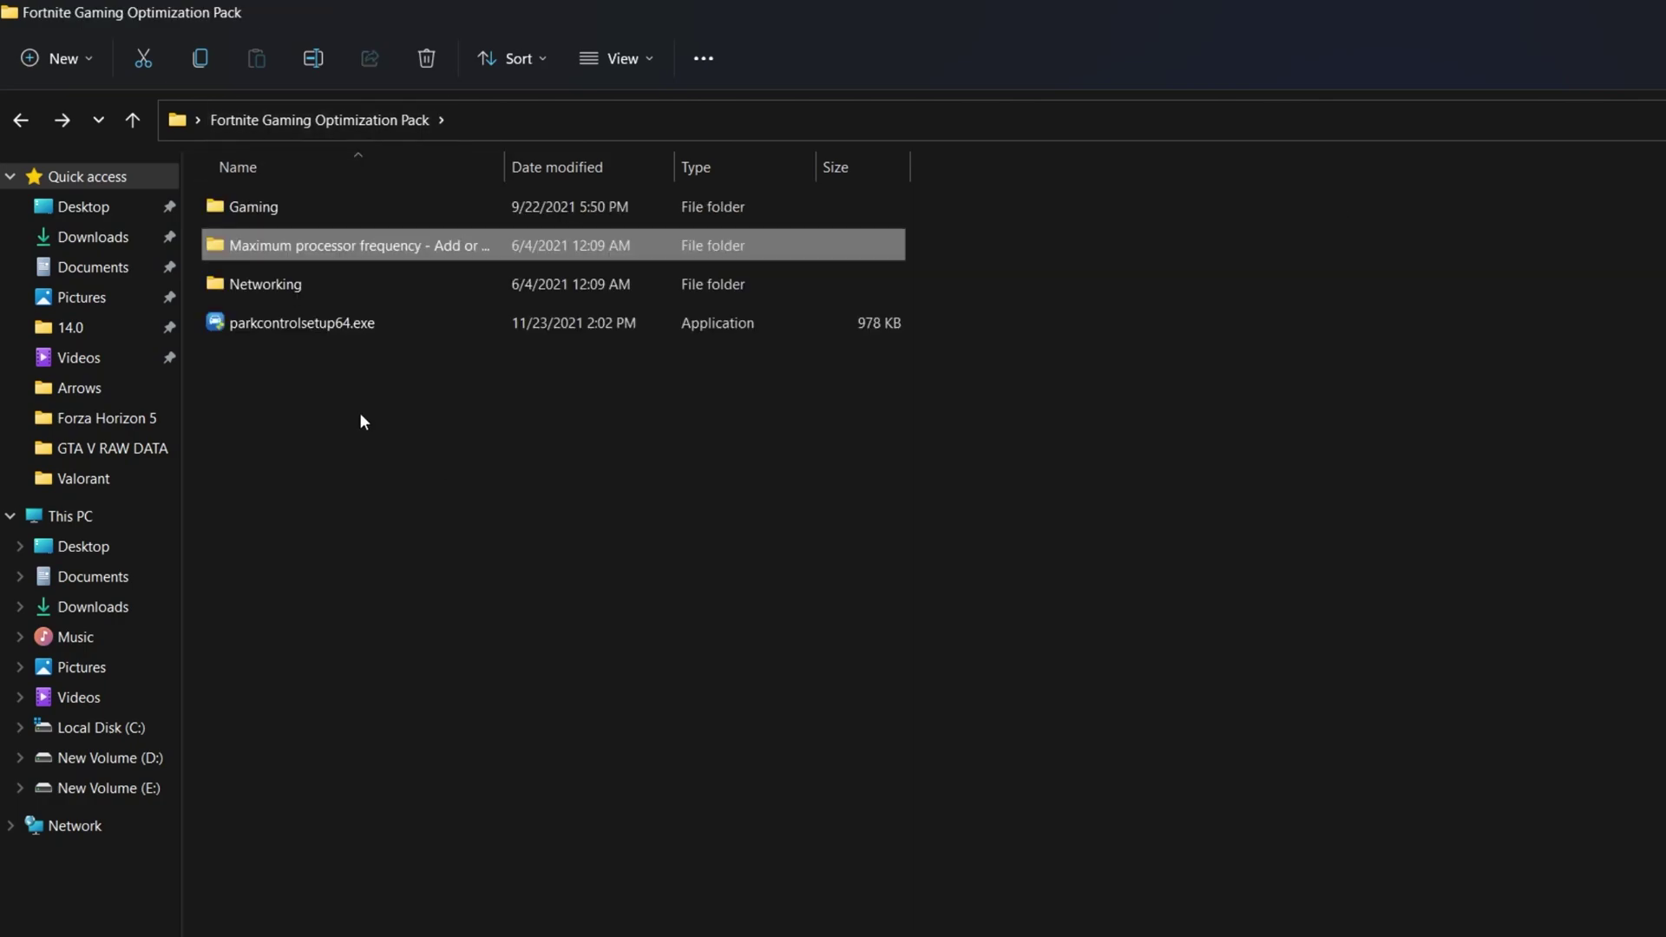
- Run Reset Network.bat from Networking's Reset and Renew Your Internet Connection folder, and return to the optimization pack folder
{"action": "double_click", "coordinate": [303, 293]}
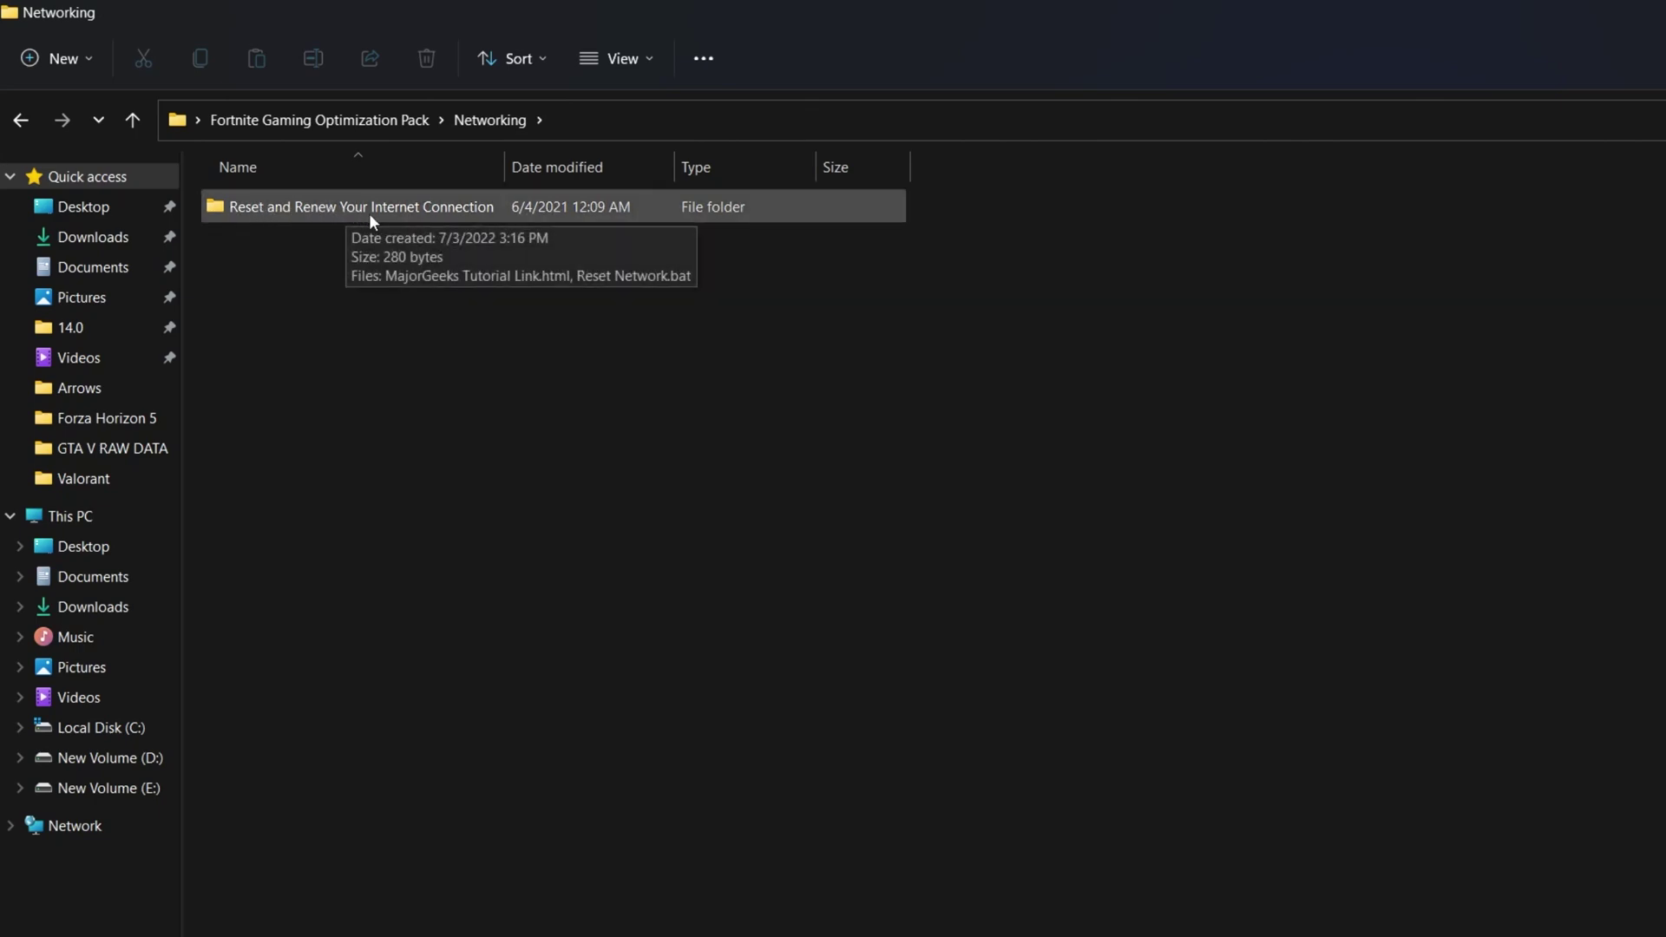
{"action": "double_click", "coordinate": [401, 216]}
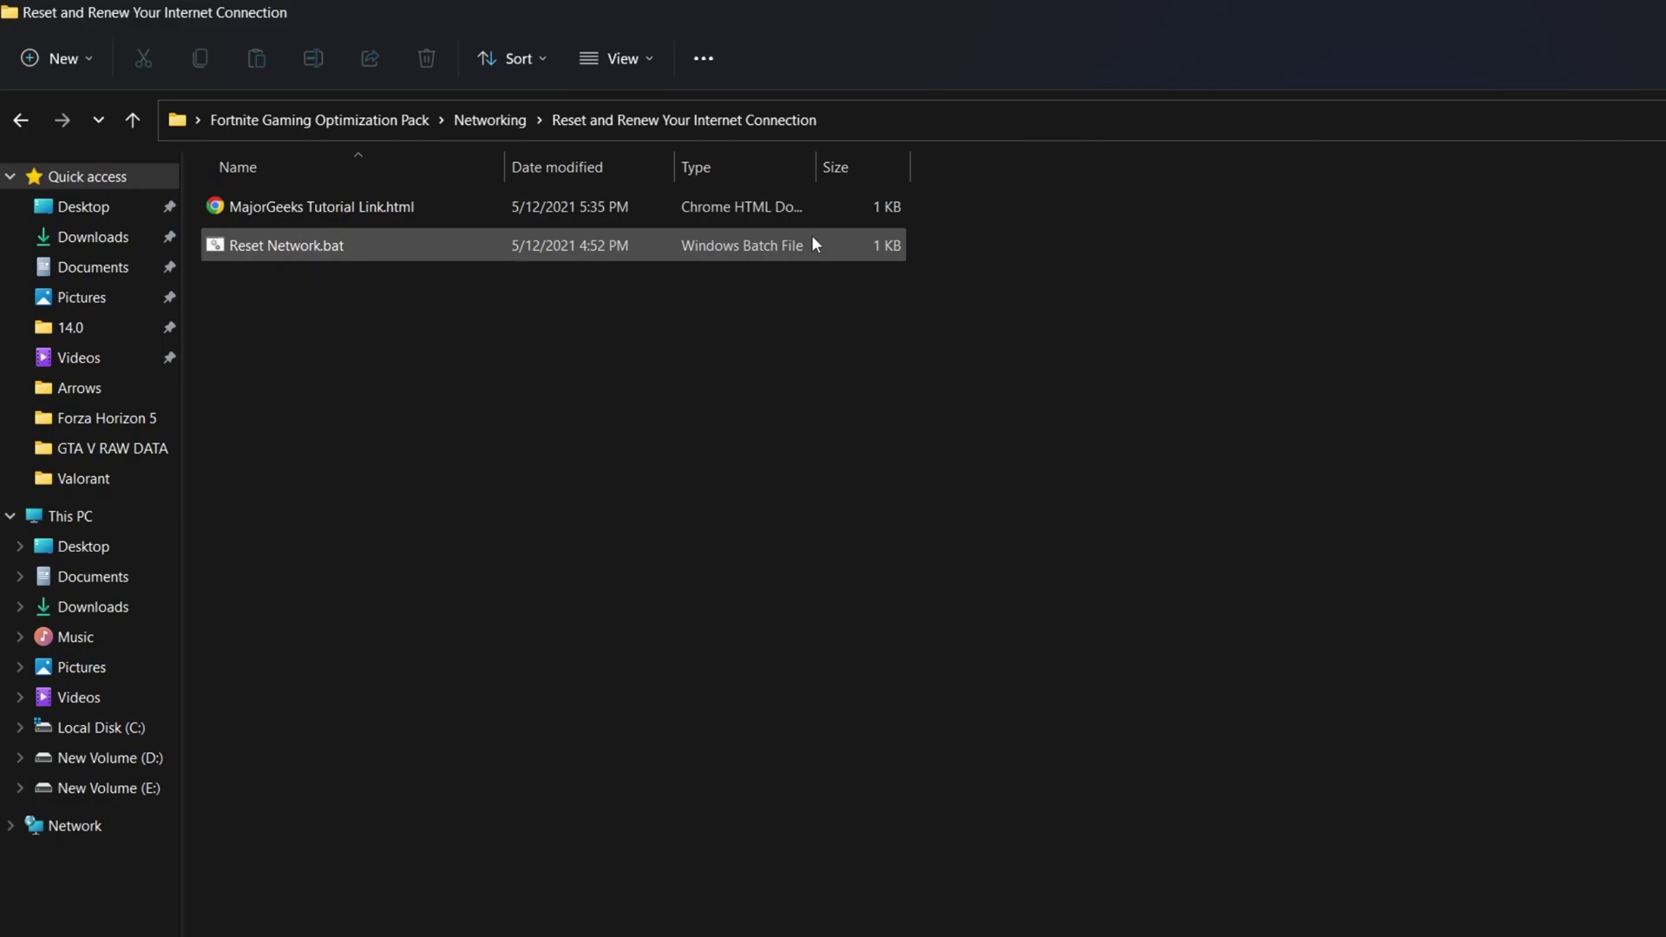
{"action": "double_click", "coordinate": [295, 247]}
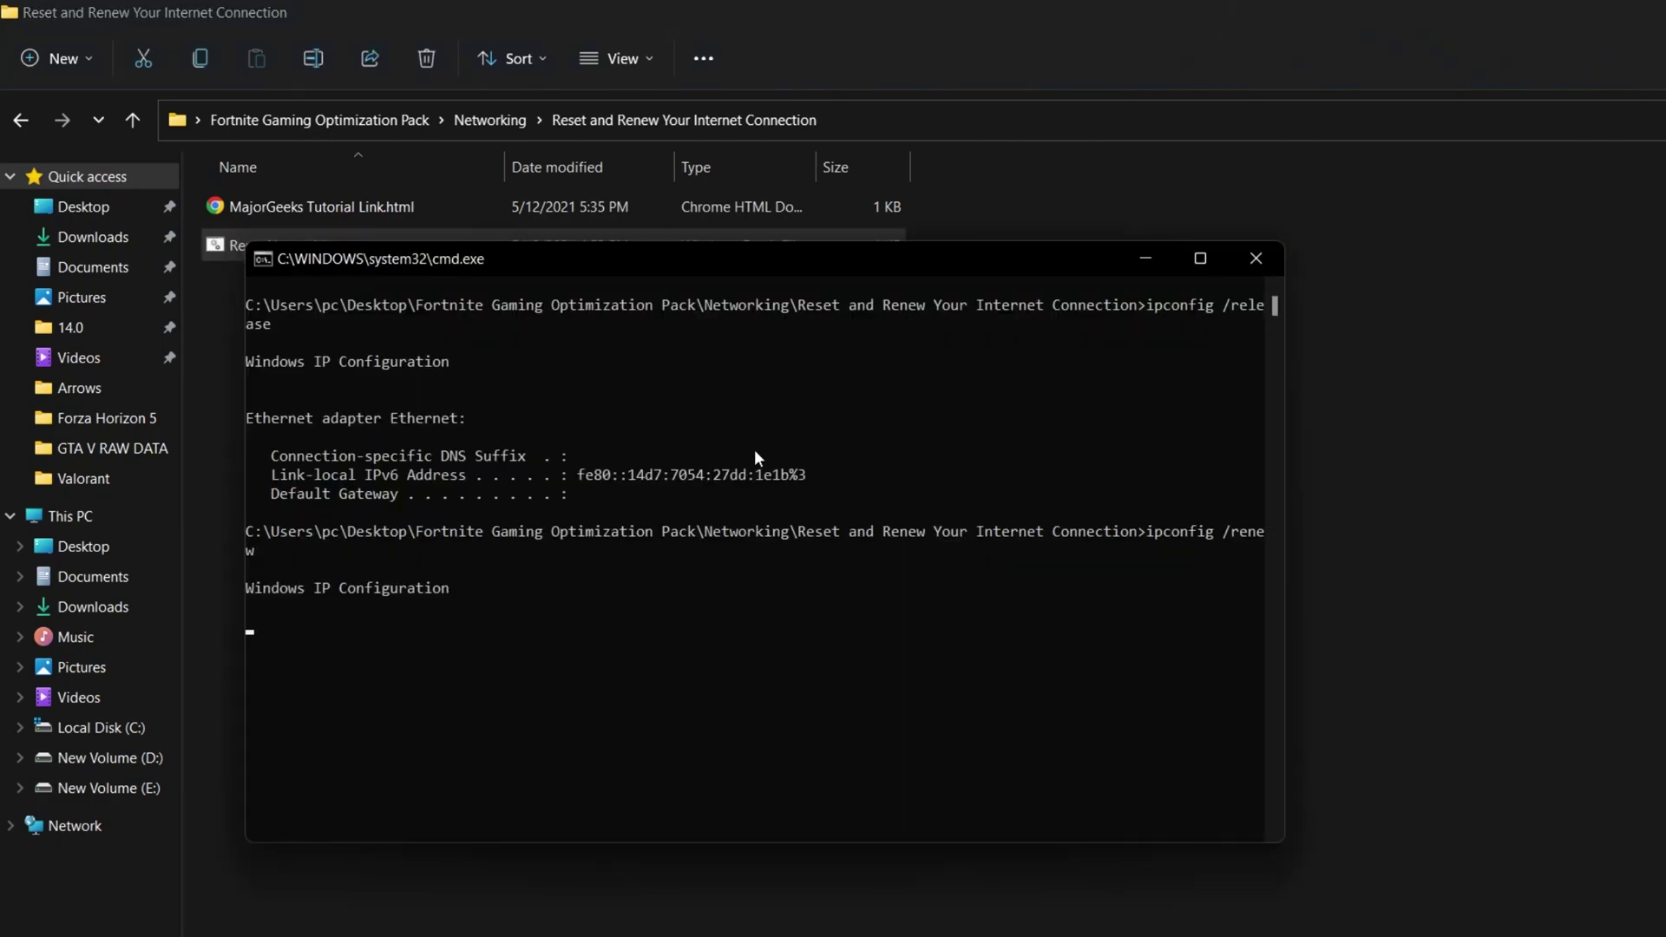
{"action": "left_click_drag", "start_coordinate": [556, 282], "coordinate": [1500, 408]}
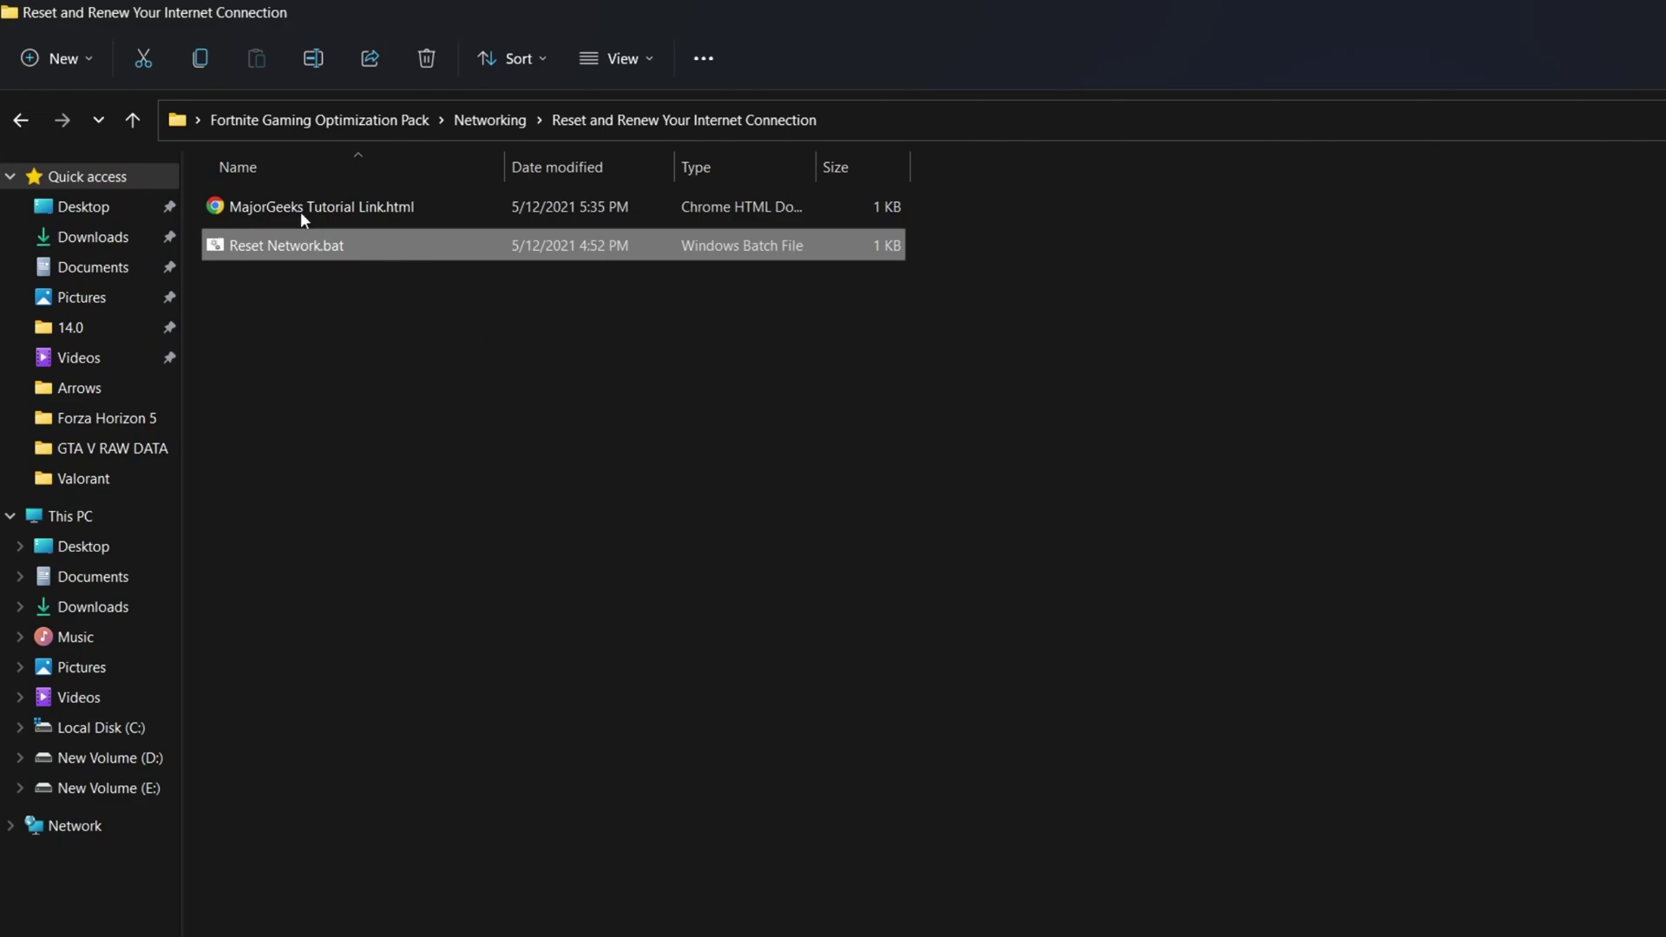
{"action": "left_click", "coordinate": [311, 120]}
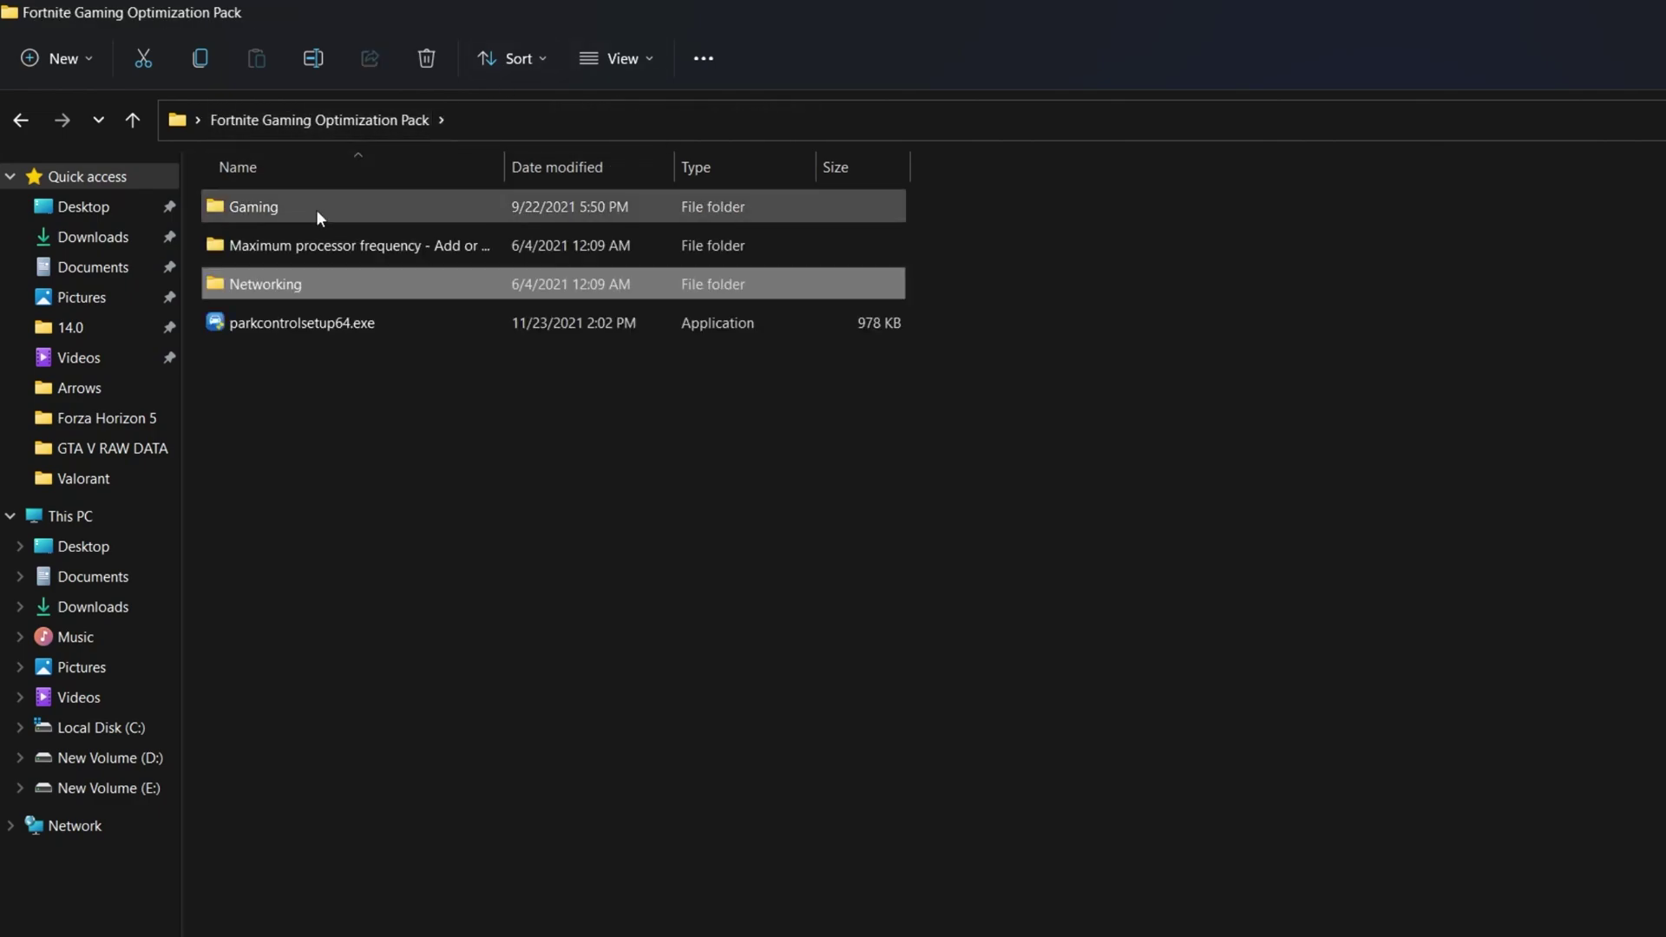
{"action": "mouse_move", "coordinate": [346, 294]}
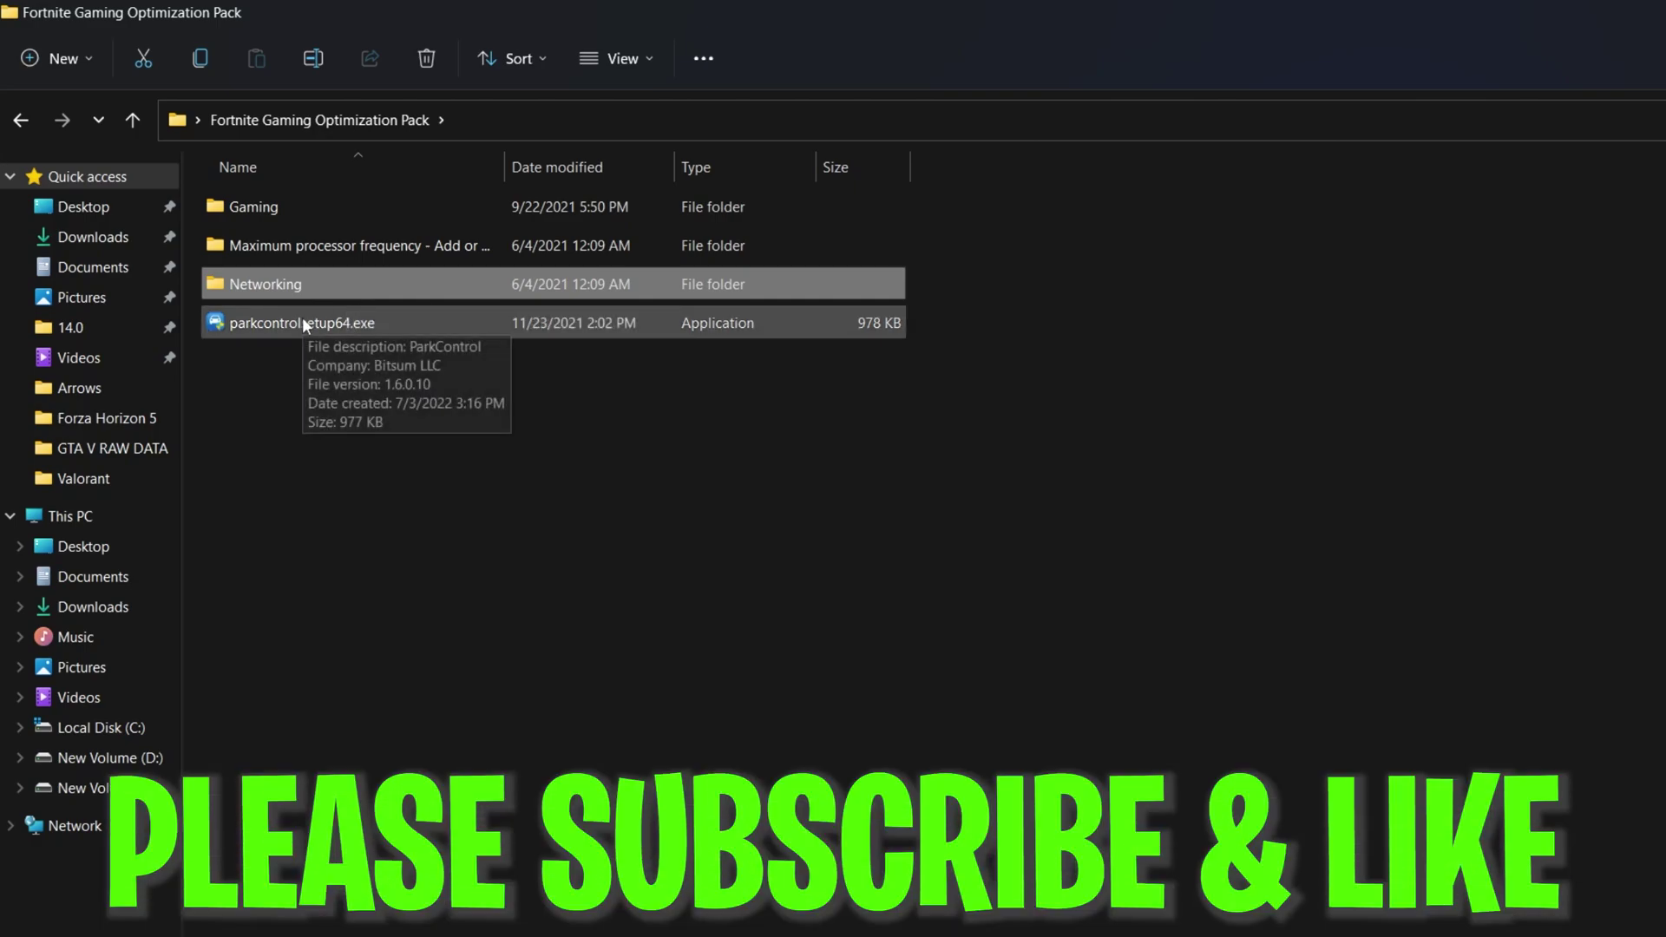
{"action": "double_click", "coordinate": [303, 323]}
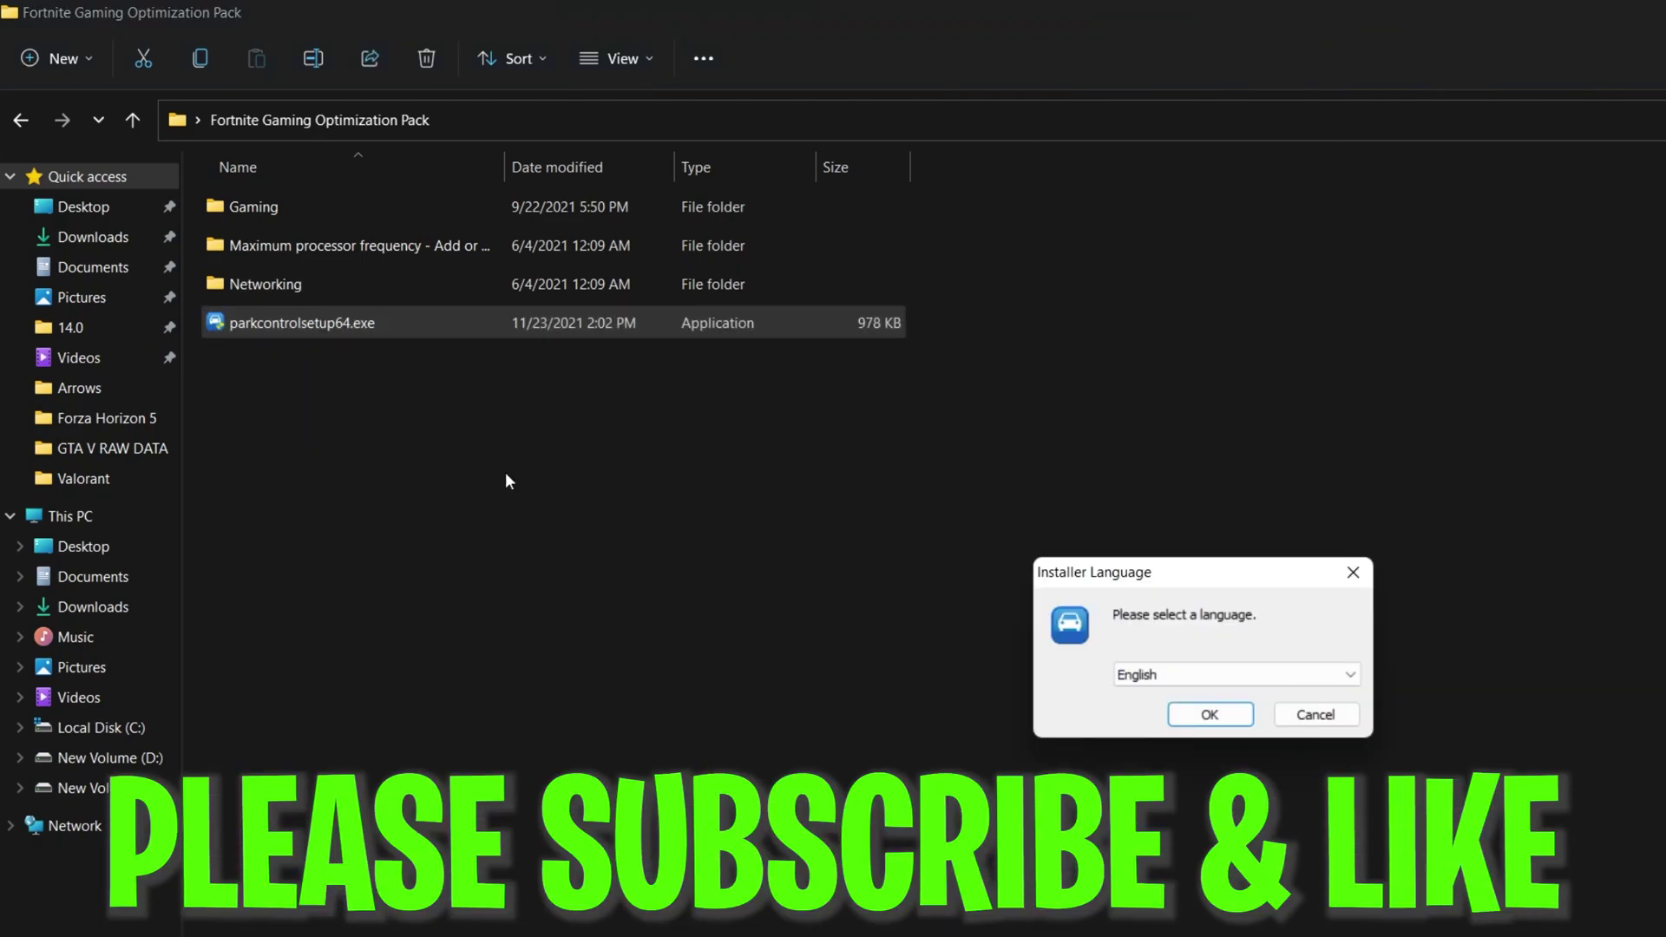
{"action": "left_click", "coordinate": [1228, 716]}
{"action": "left_click", "coordinate": [1335, 851]}
{"action": "left_click", "coordinate": [1335, 850]}
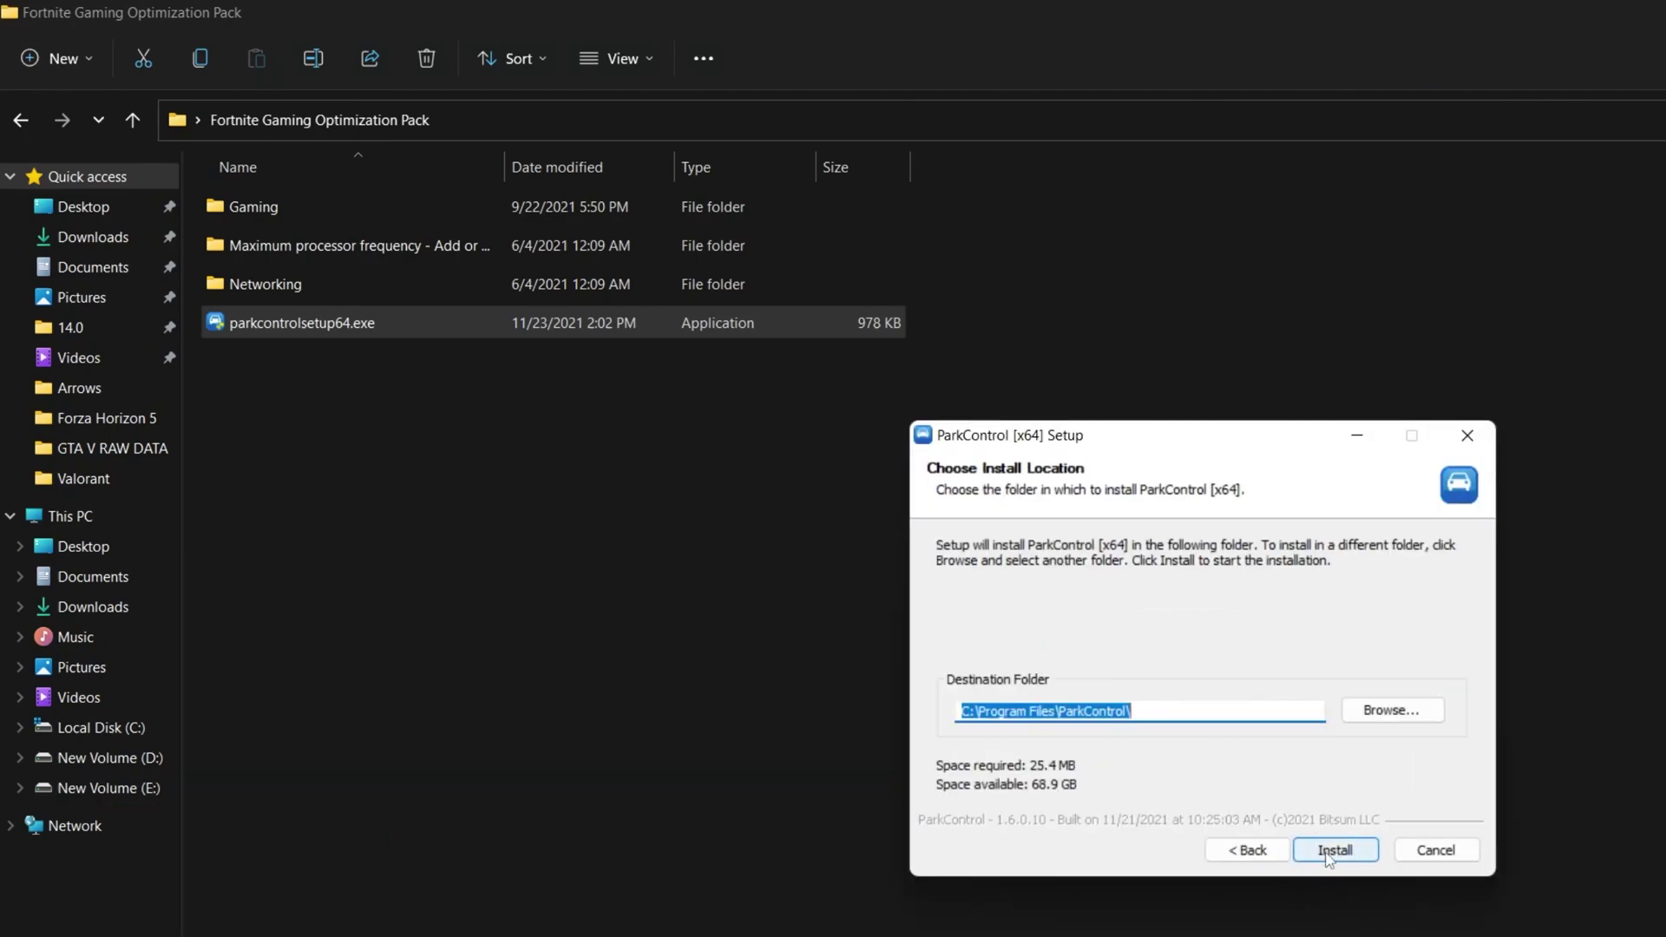
{"action": "left_click", "coordinate": [1436, 853]}
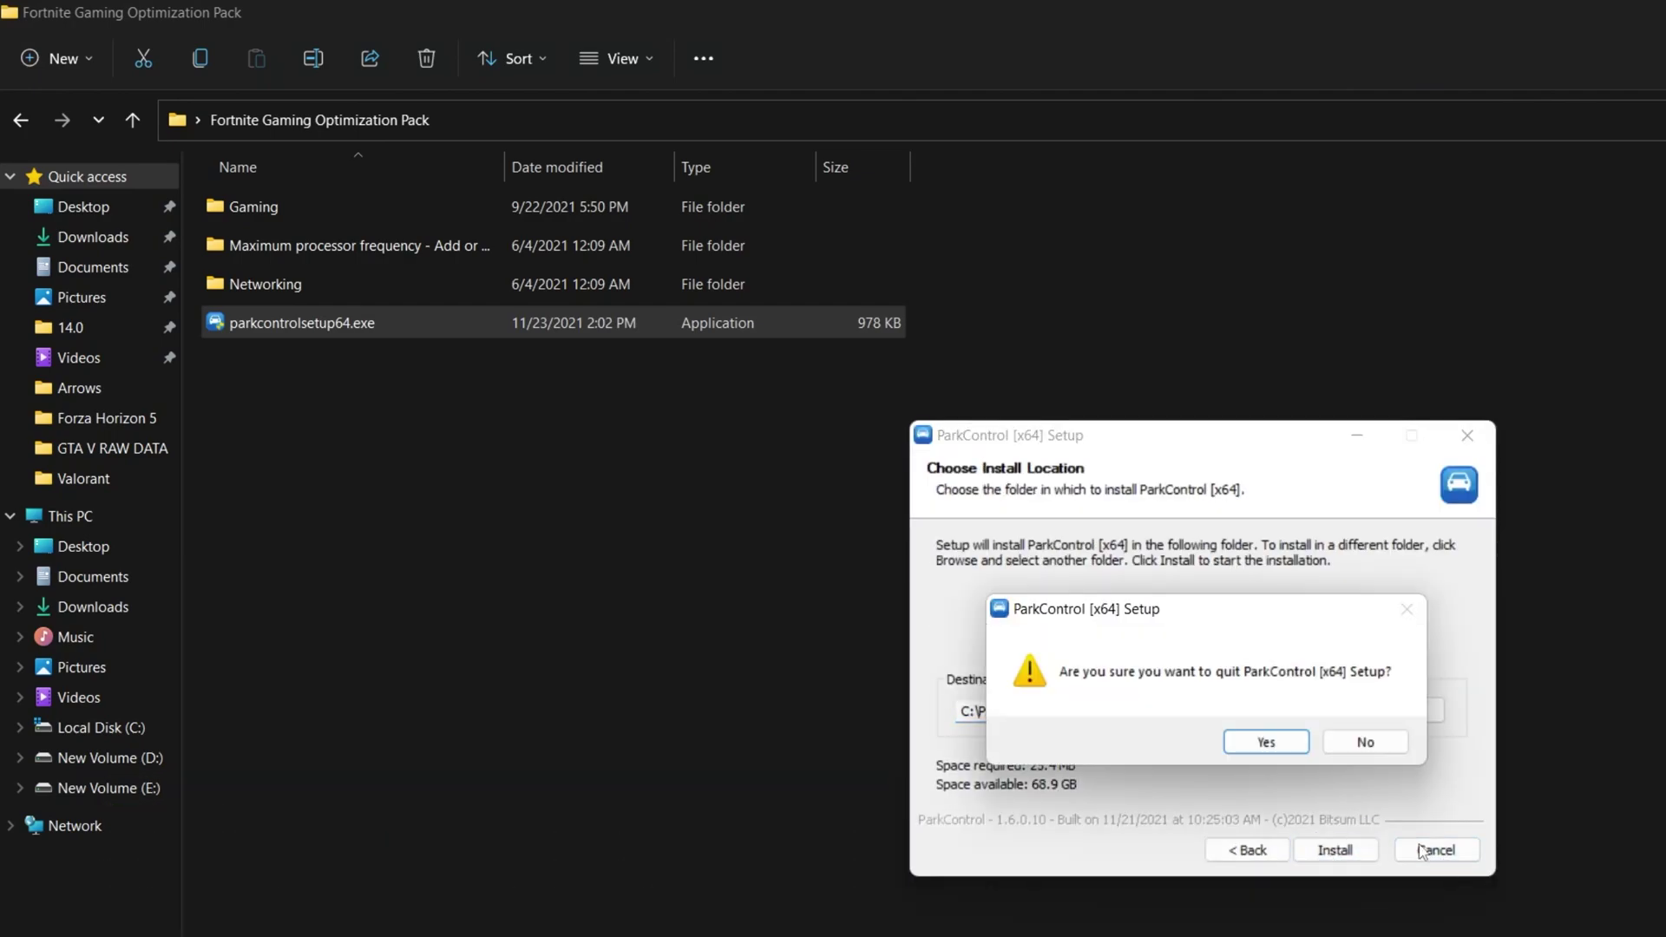
{"action": "left_click", "coordinate": [1266, 742]}
- Switch to the already running ParkControl and open its CPU Parking and Frequency Scaling window
{"action": "left_click", "coordinate": [1499, 918]}
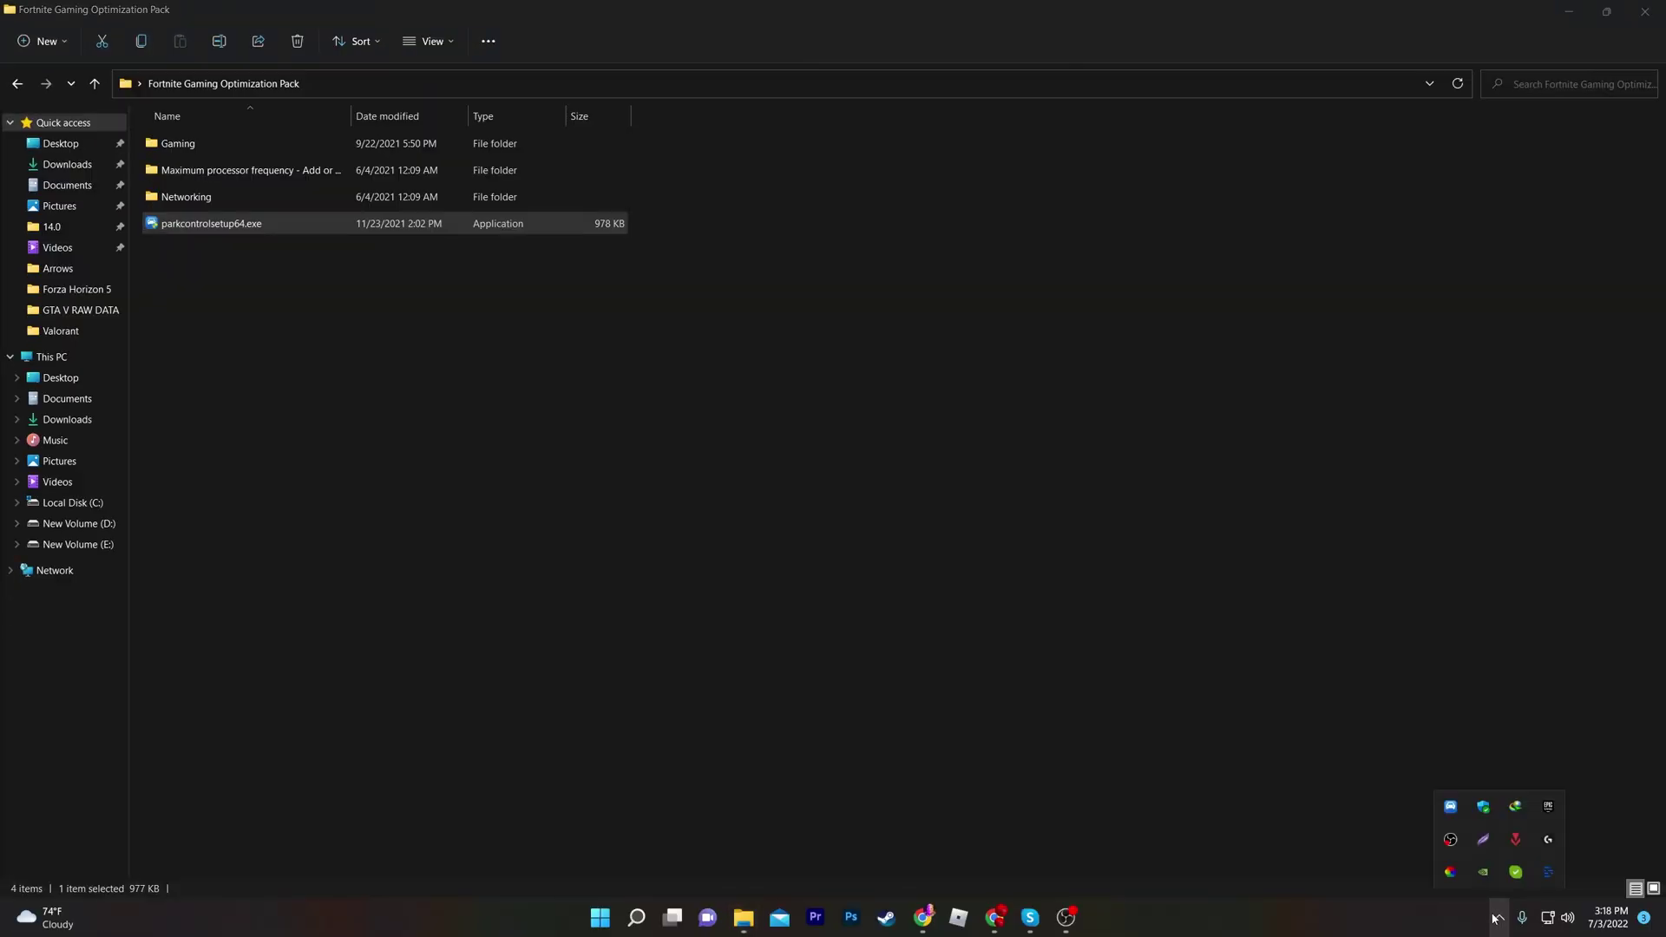
{"action": "left_click", "coordinate": [1451, 814]}
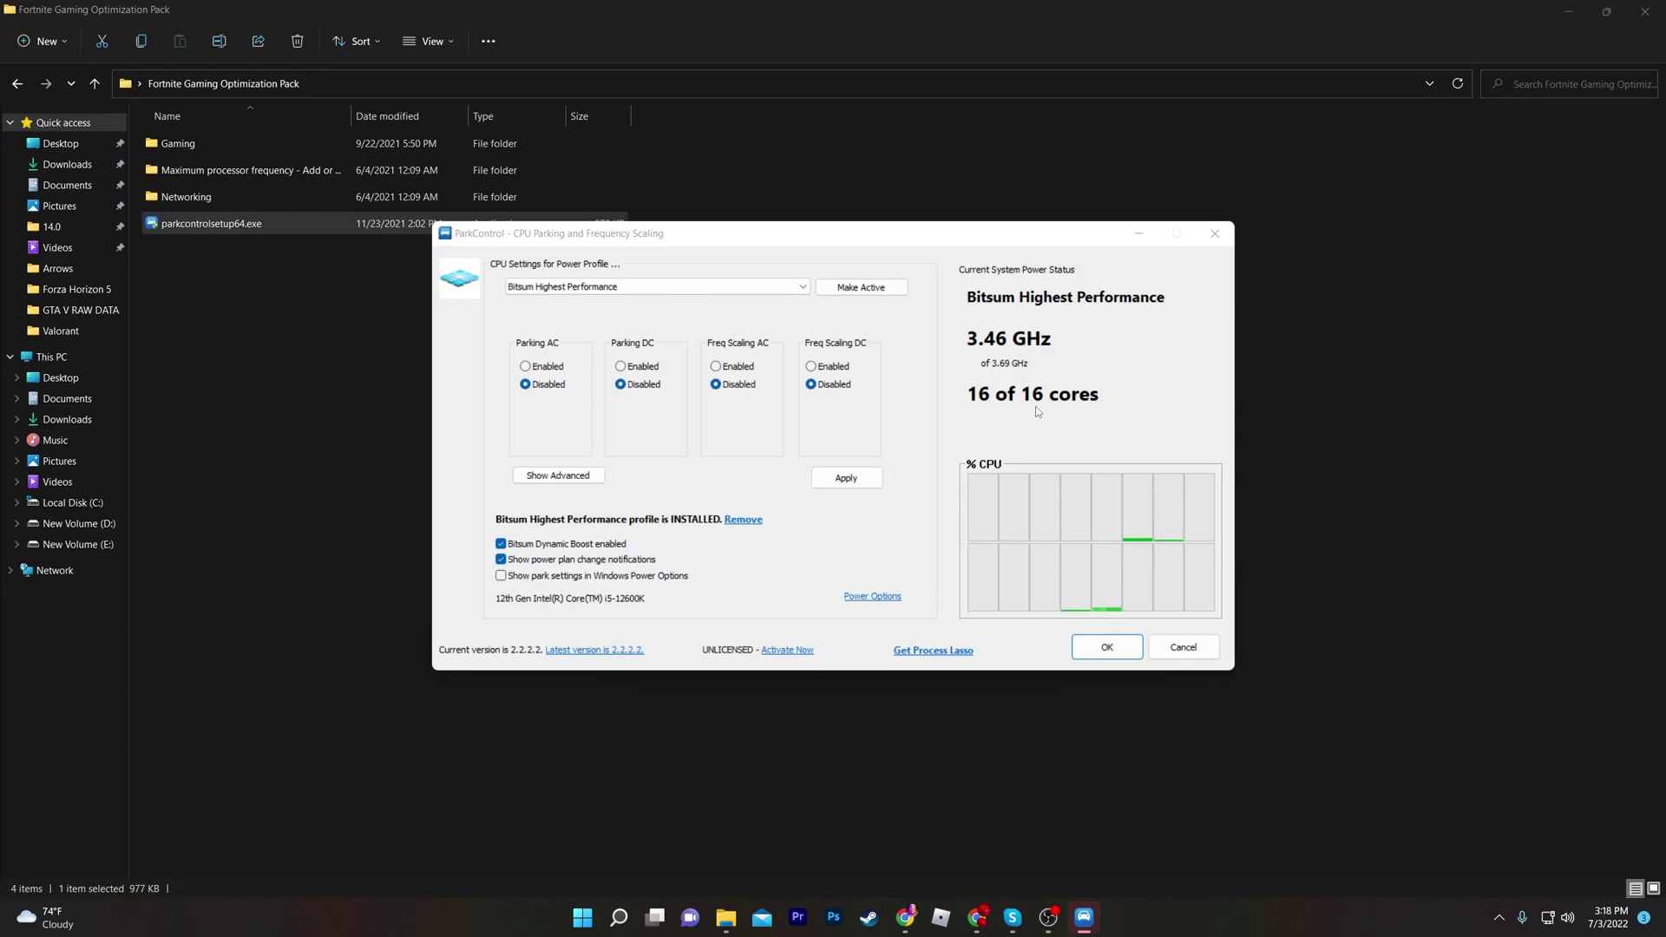
- Make Balanced the active power profile, with core parking and frequency scaling enabled for AC and DC
{"action": "left_click", "coordinate": [663, 287]}
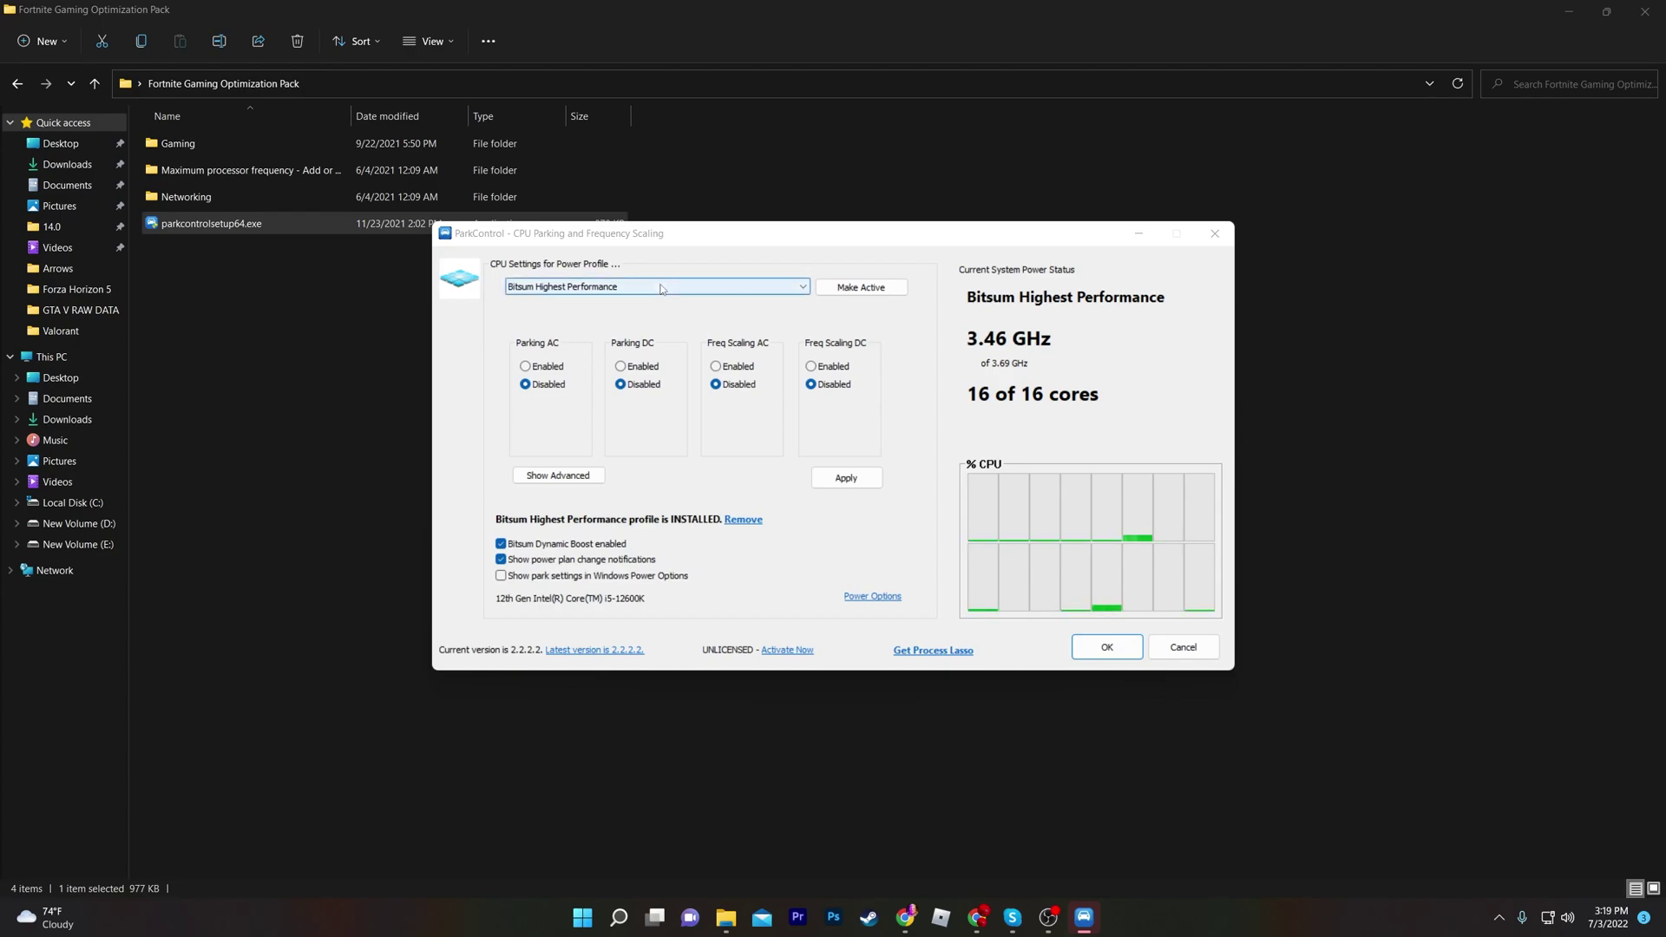
{"action": "left_click", "coordinate": [533, 300]}
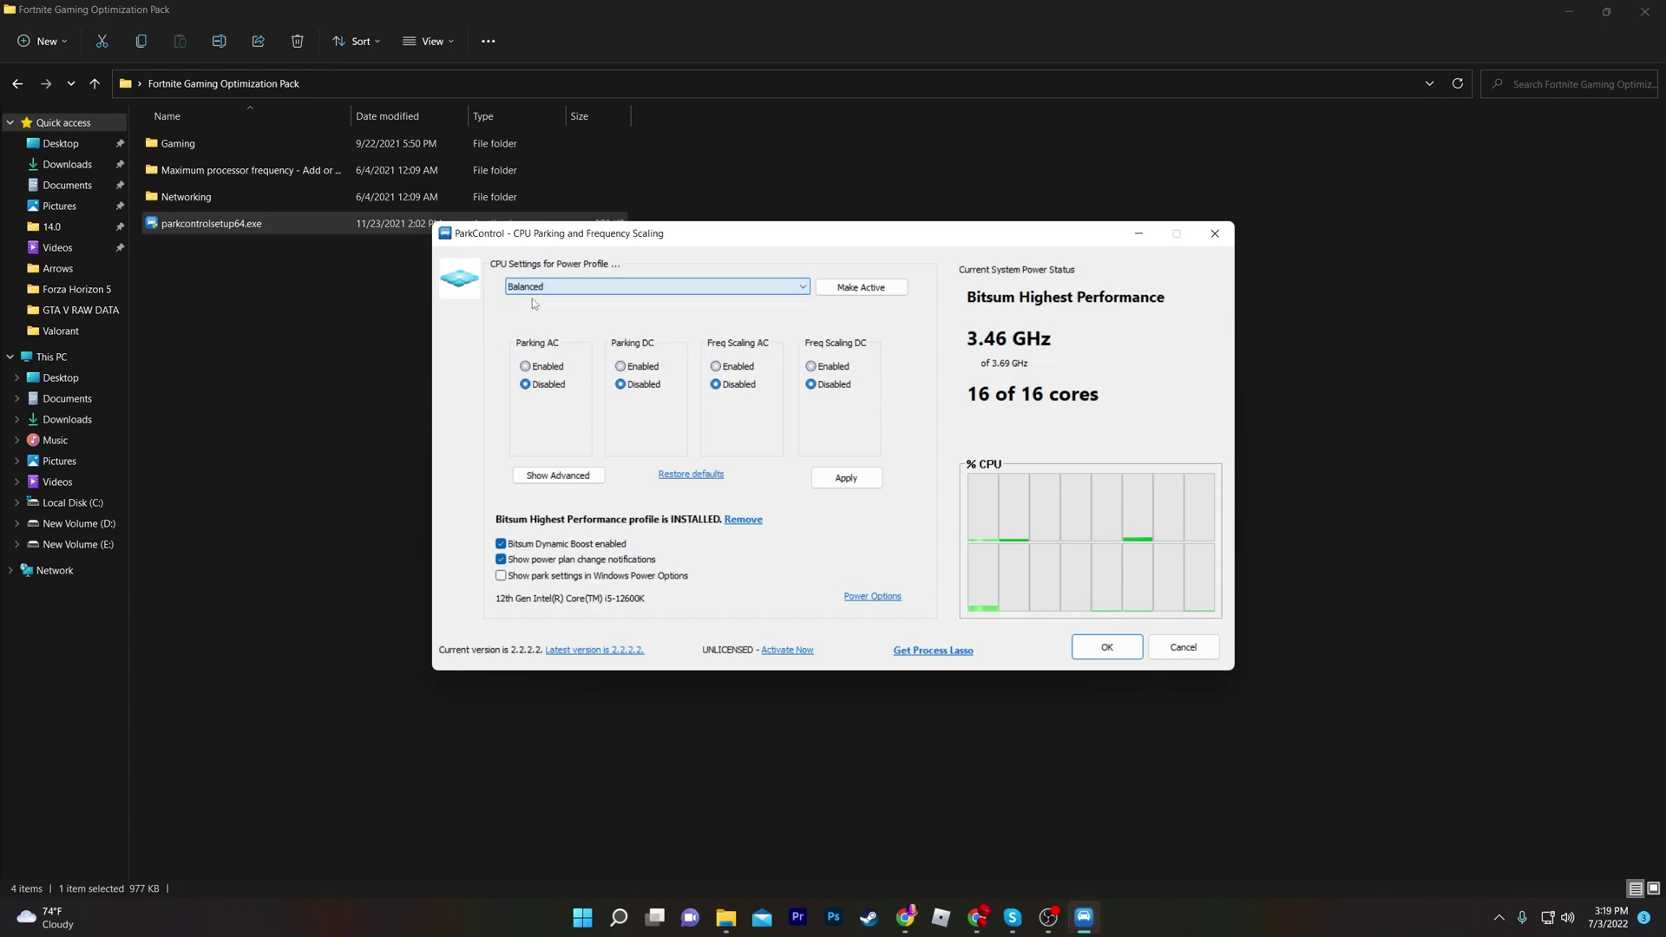
{"action": "left_click", "coordinate": [843, 480]}
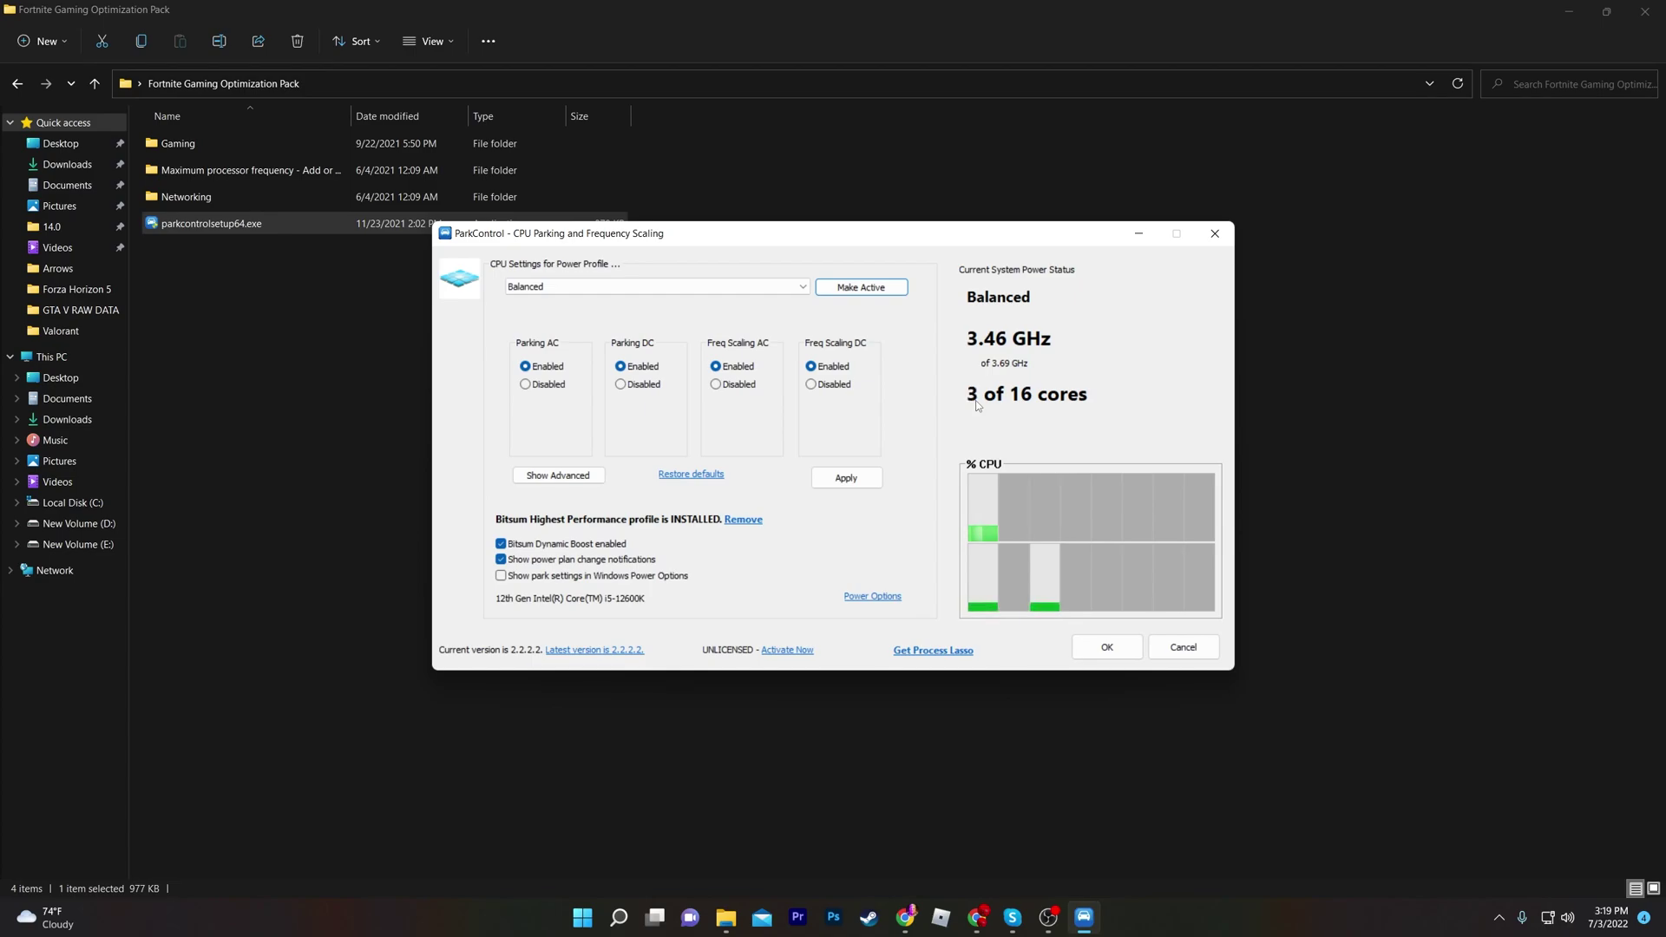
- Make Bitsum Highest Performance the active power profile with AC parking disabled, apply it, and close ParkControl and the optimization pack folder
{"action": "left_click", "coordinate": [782, 288]}
{"action": "left_click", "coordinate": [709, 313]}
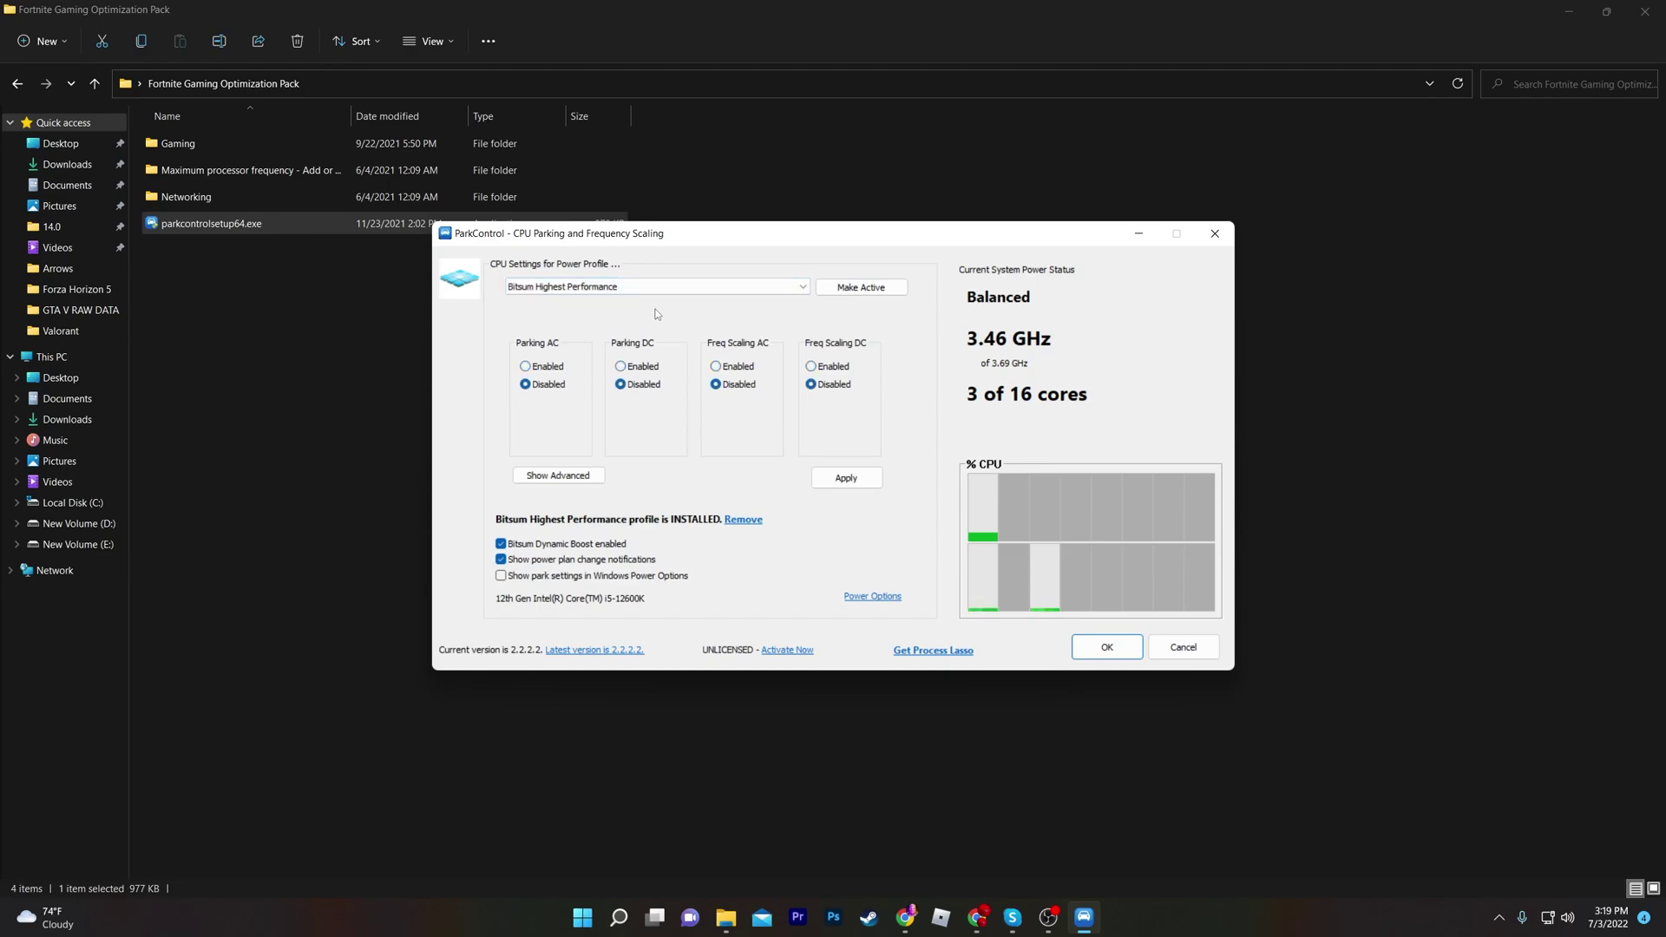
{"action": "left_click", "coordinate": [864, 293]}
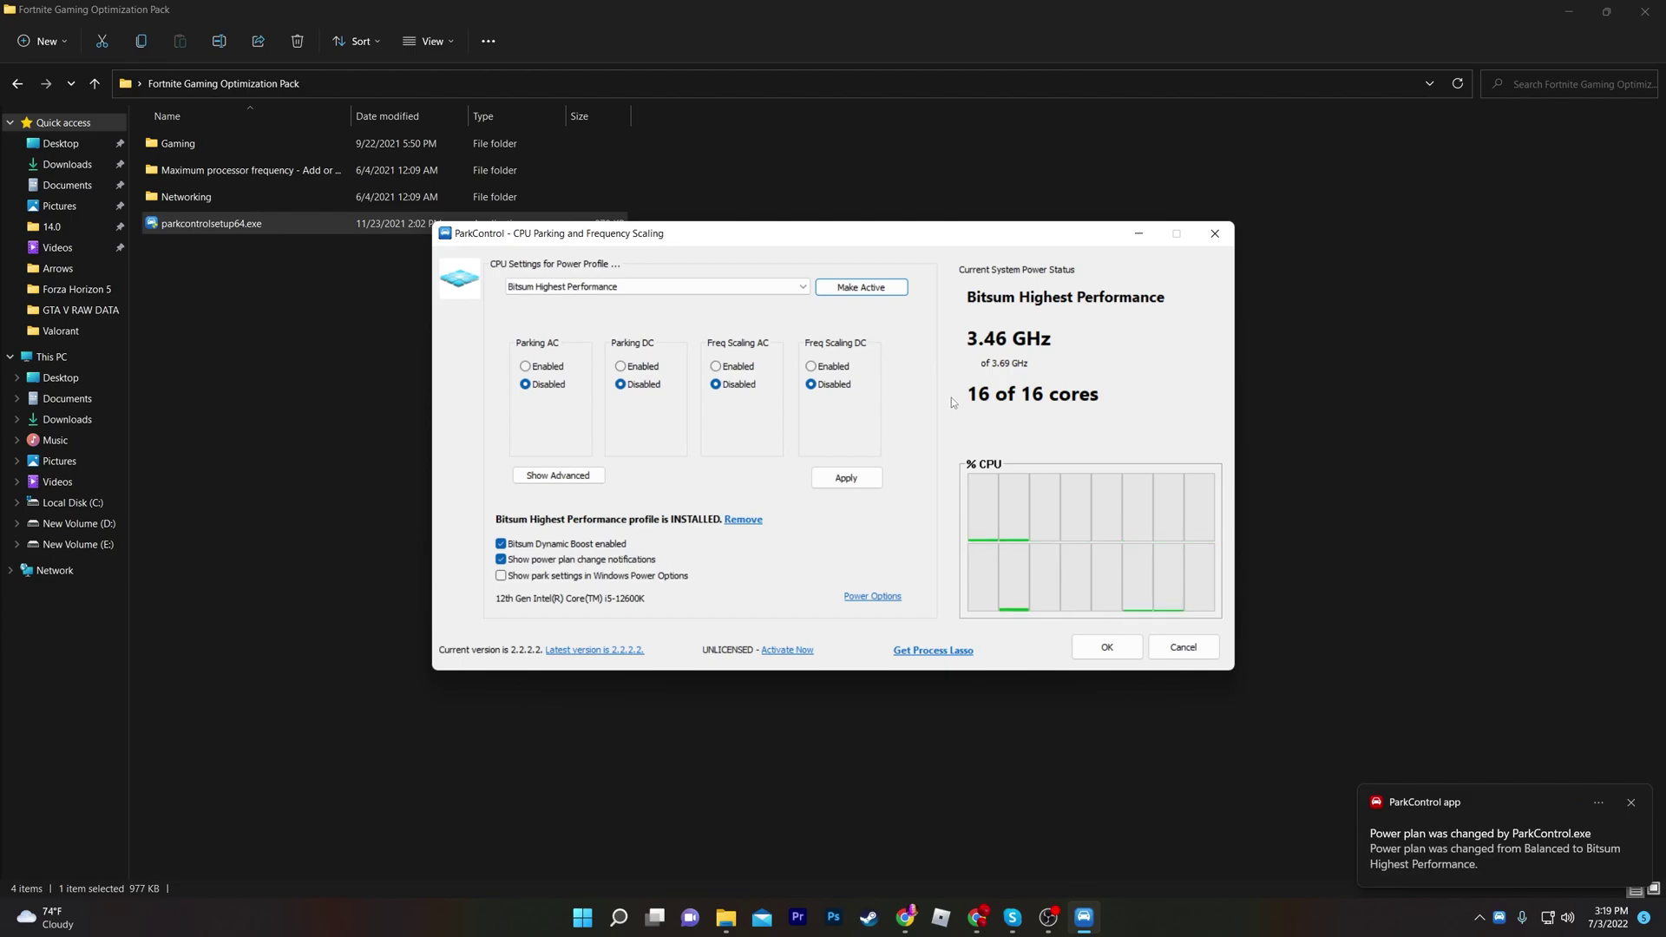
{"action": "left_click", "coordinate": [523, 384]}
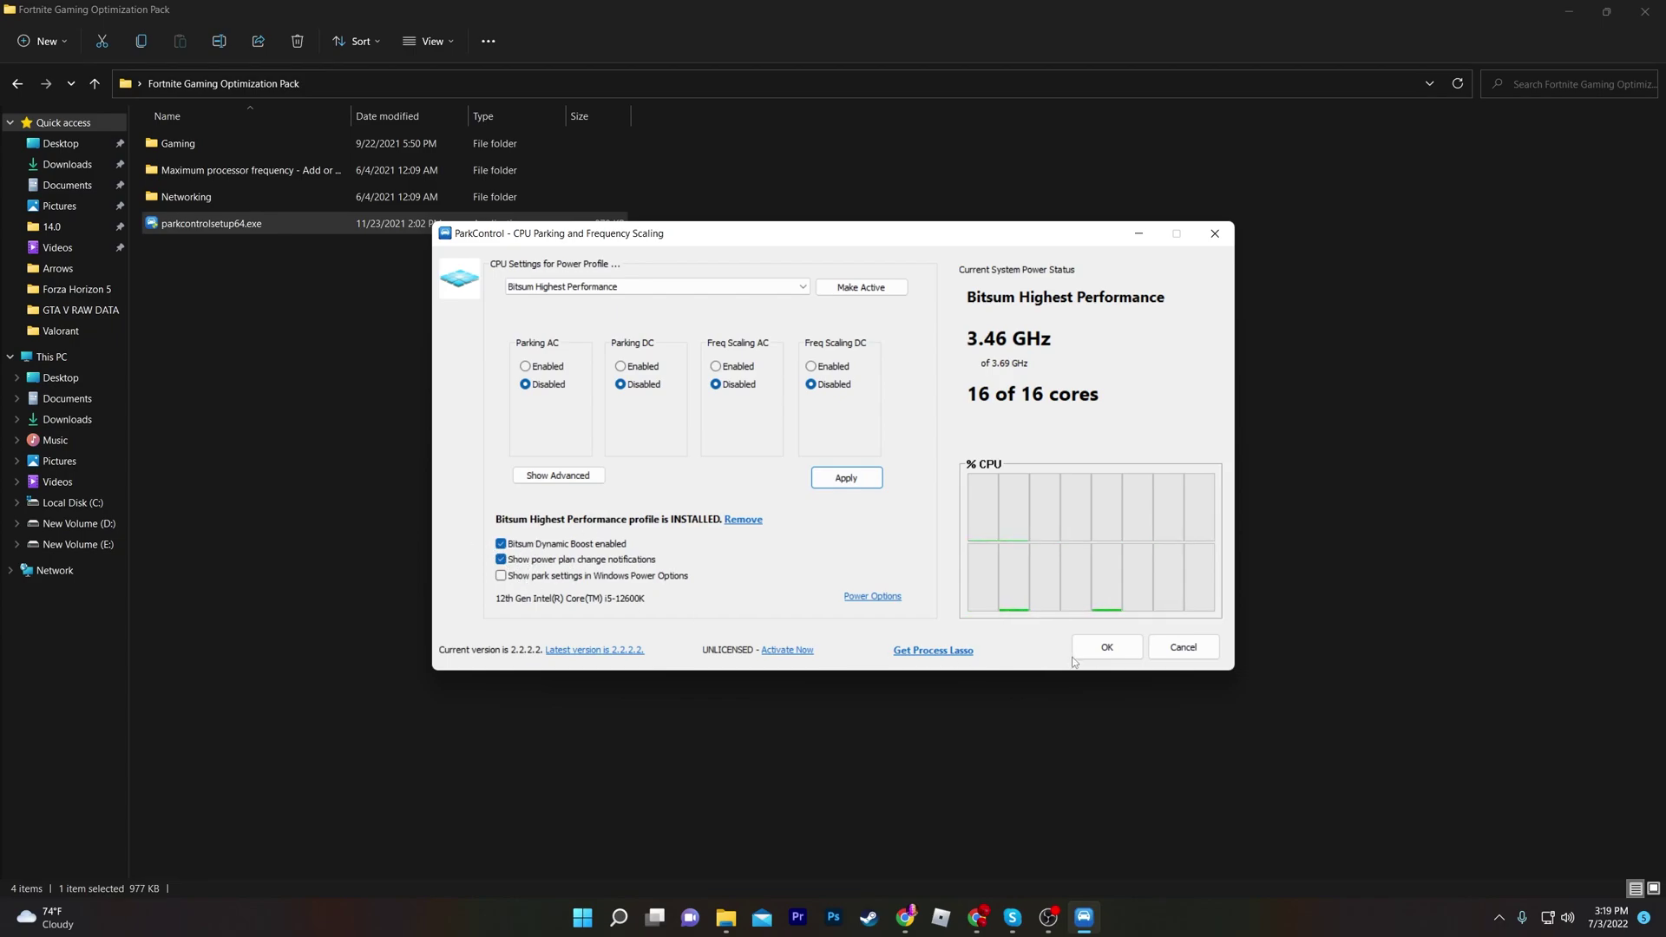
{"action": "left_click", "coordinate": [1108, 646]}
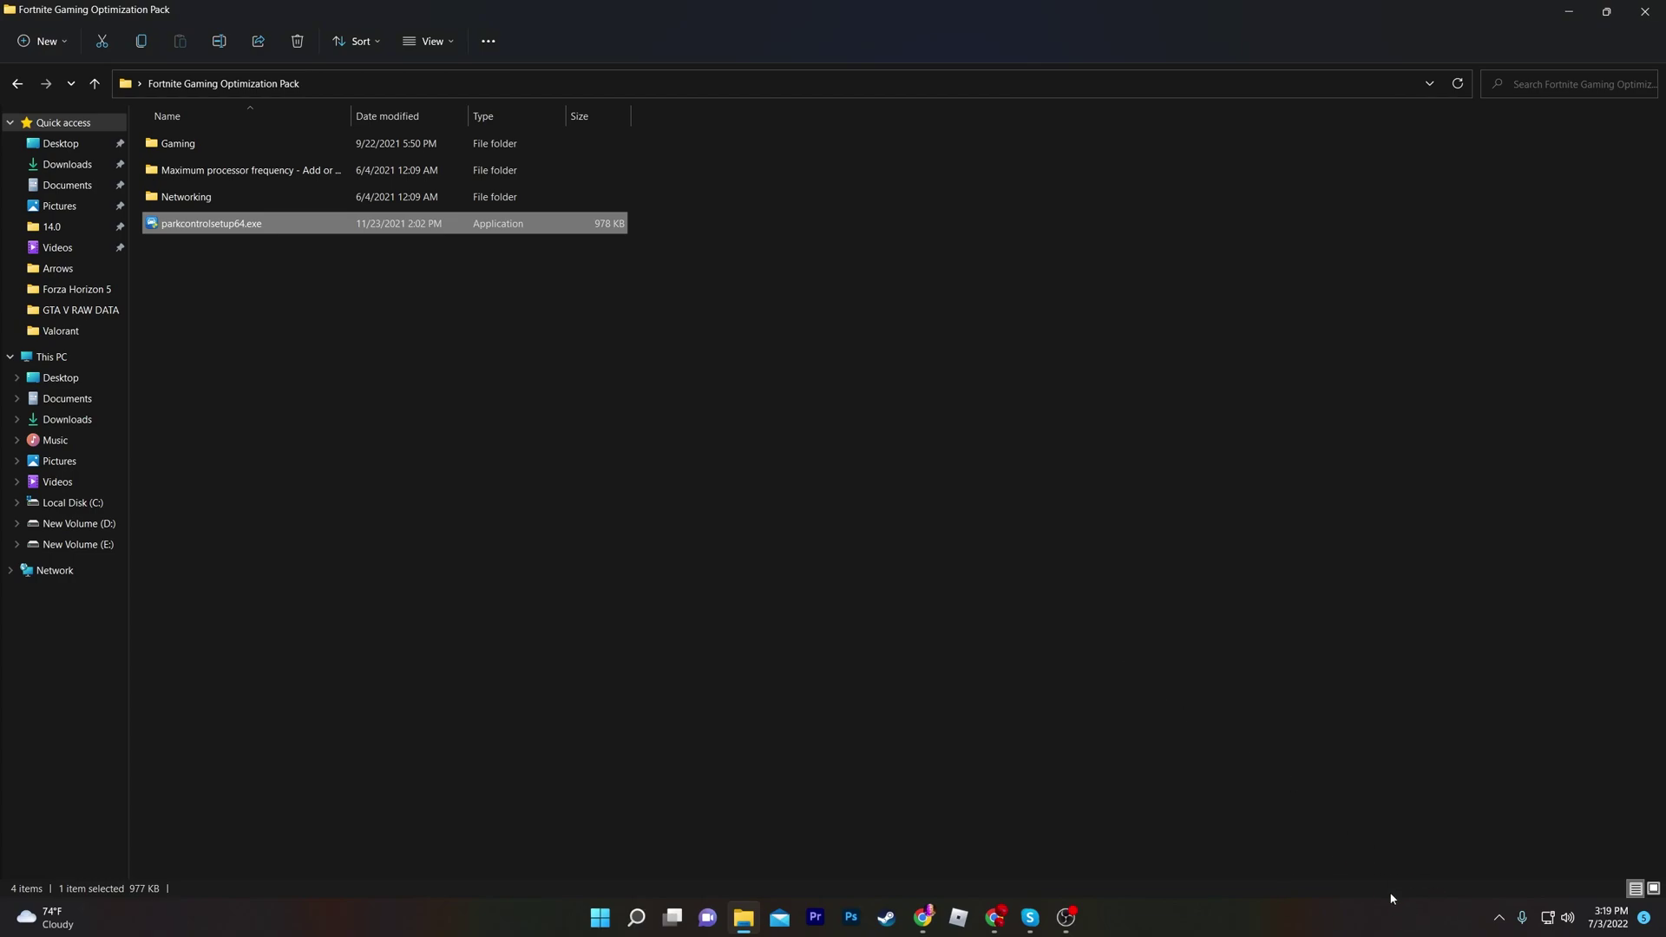
{"action": "left_click", "coordinate": [1644, 11]}
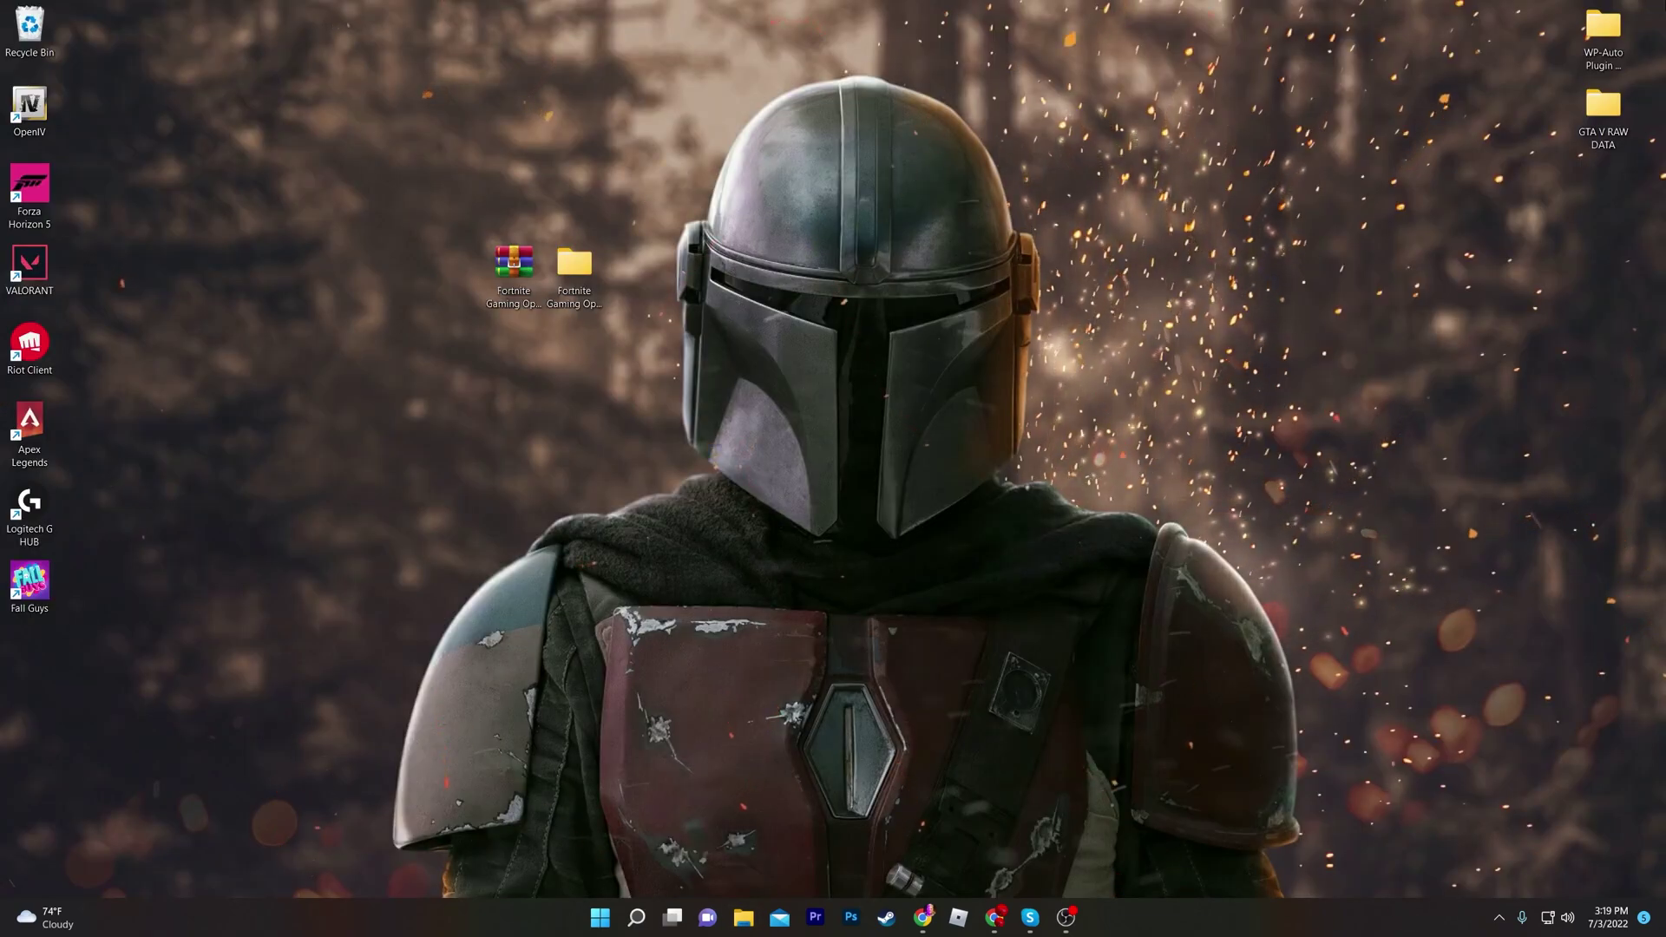